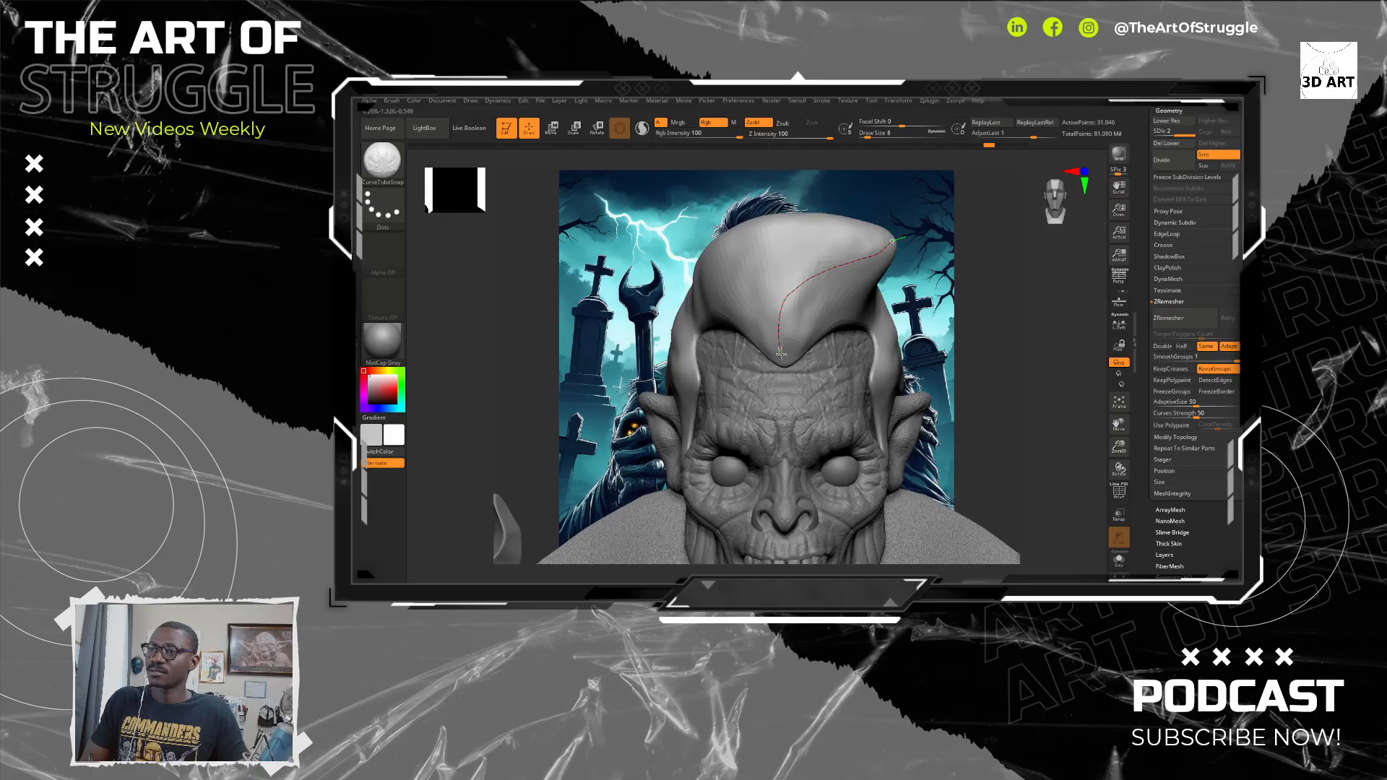
# Step: Delete the hair mesh's lower subdivision levels and draw a CurveTubeSnap strand from the quiff's tip down to the widow's peak
pyautogui.click(786, 364)
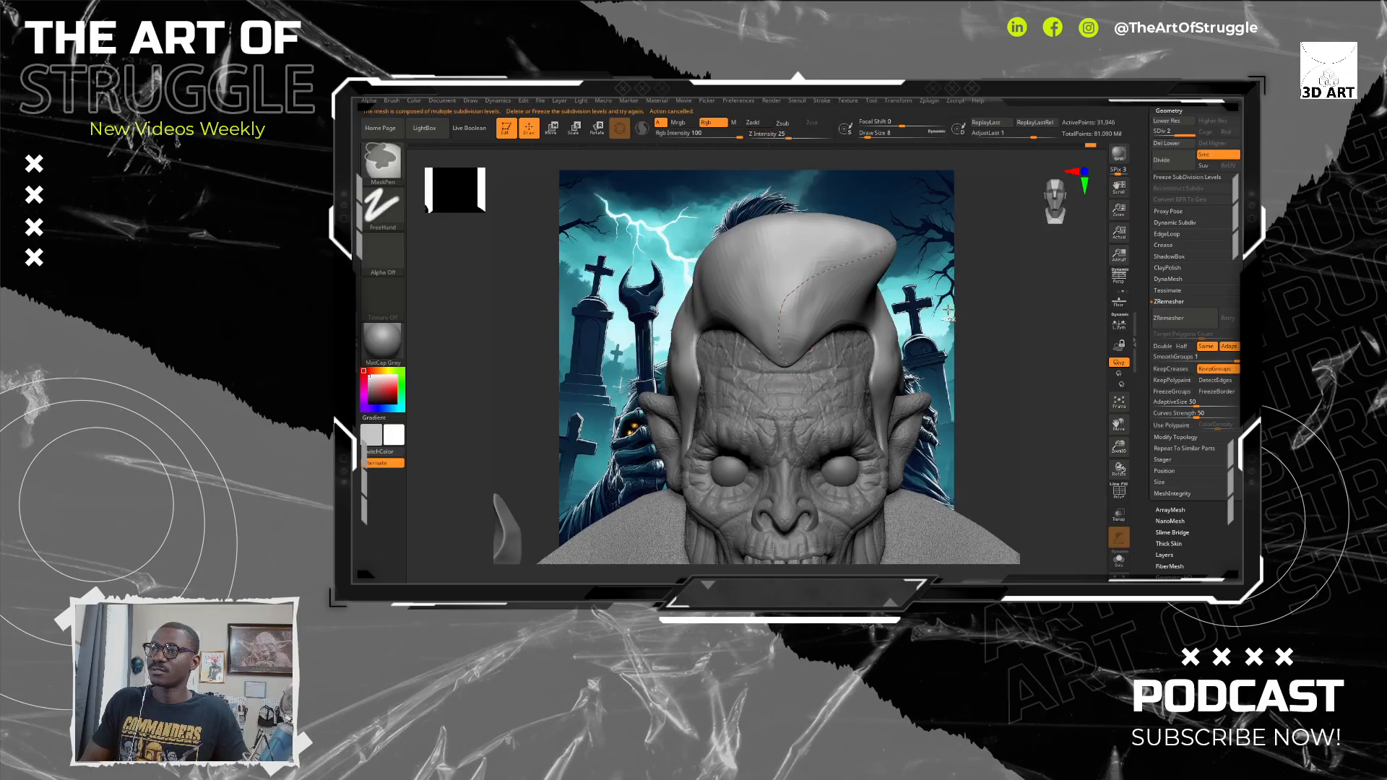
pyautogui.click(1166, 143)
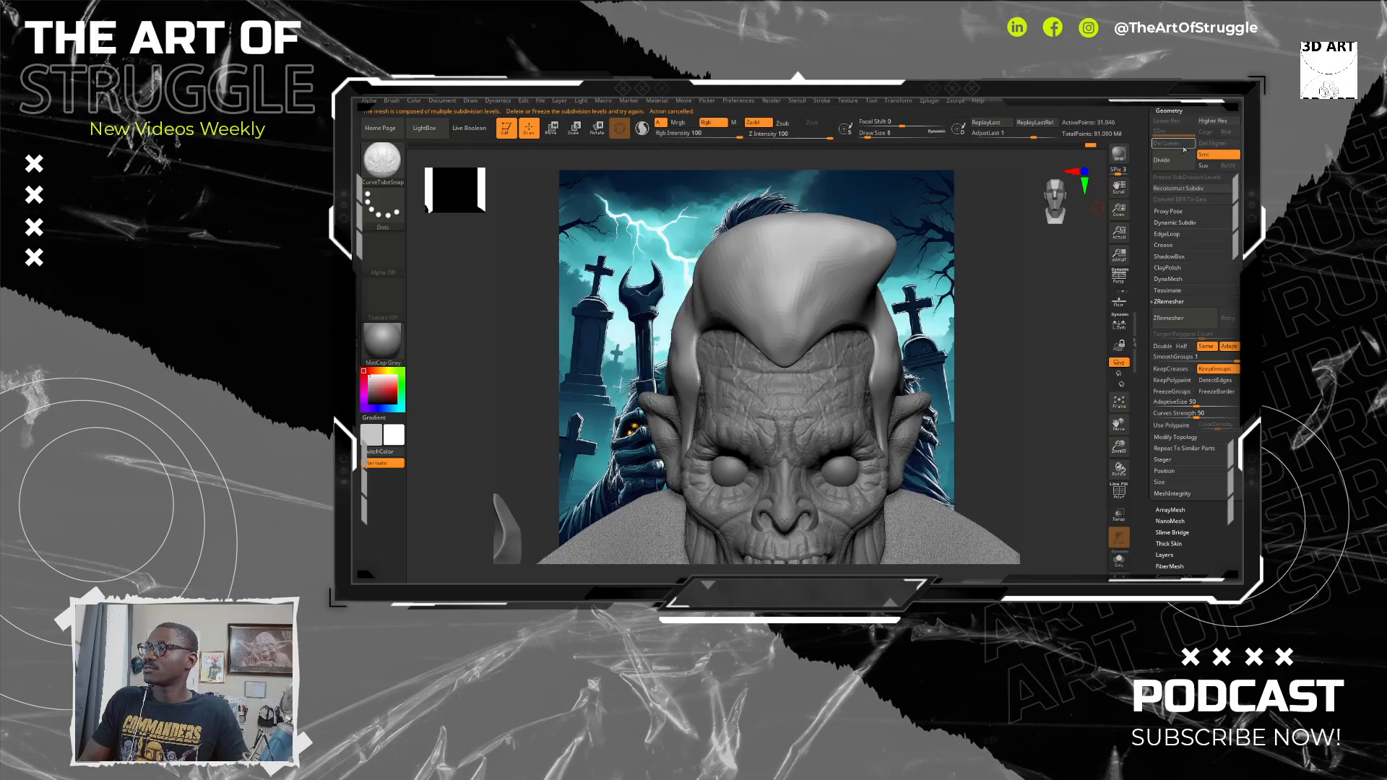
pyautogui.moveTo(893, 237); pyautogui.dragTo(871, 252)
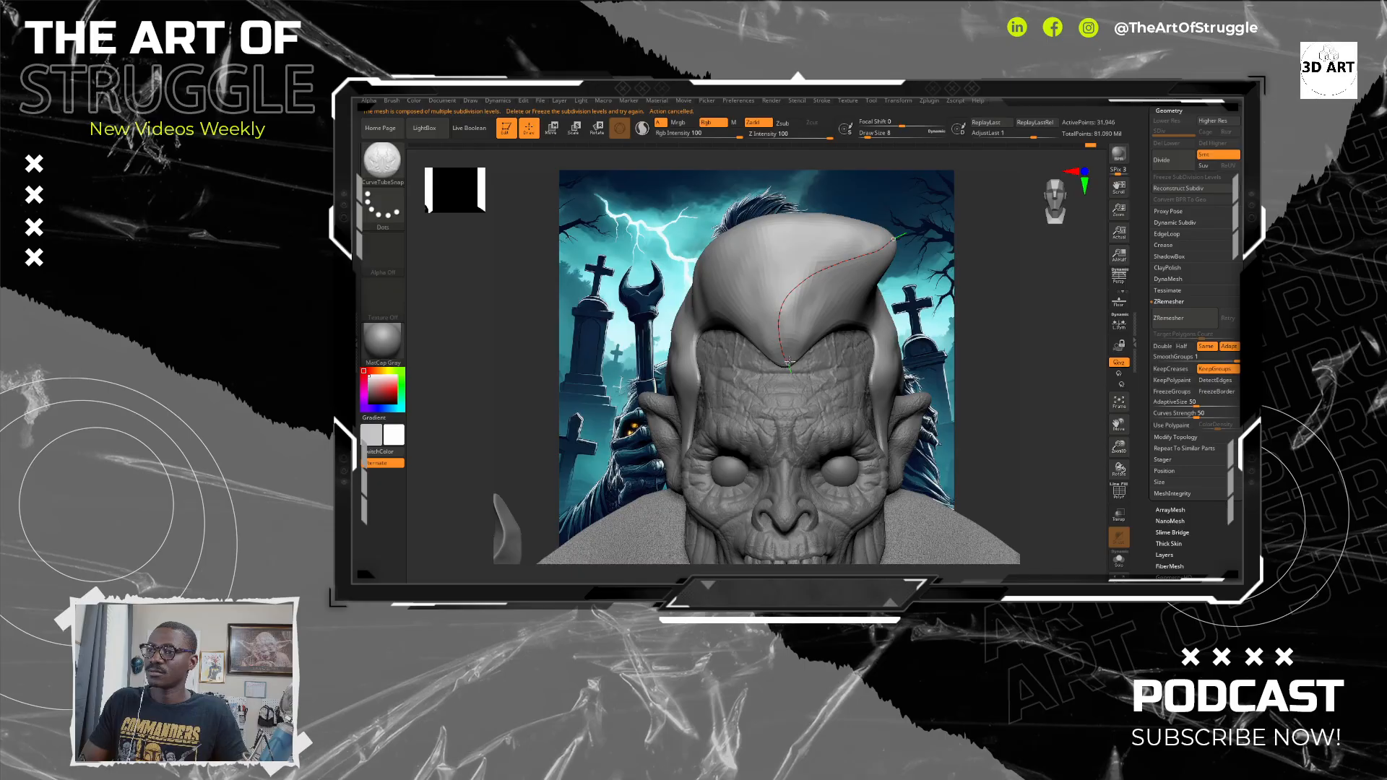
pyautogui.moveTo(790, 361); pyautogui.dragTo(788, 363)
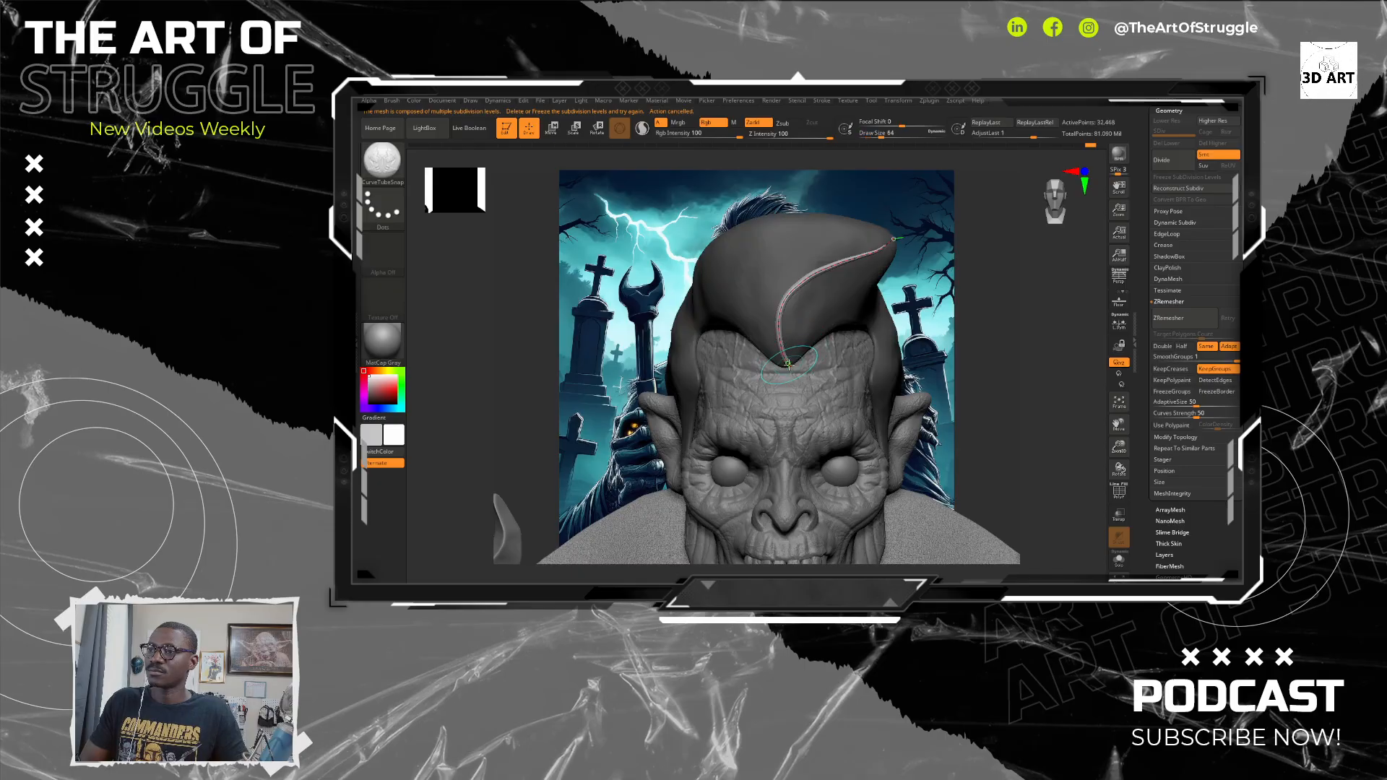
pyautogui.click(788, 363)
pyautogui.moveTo(788, 363); pyautogui.dragTo(893, 239)
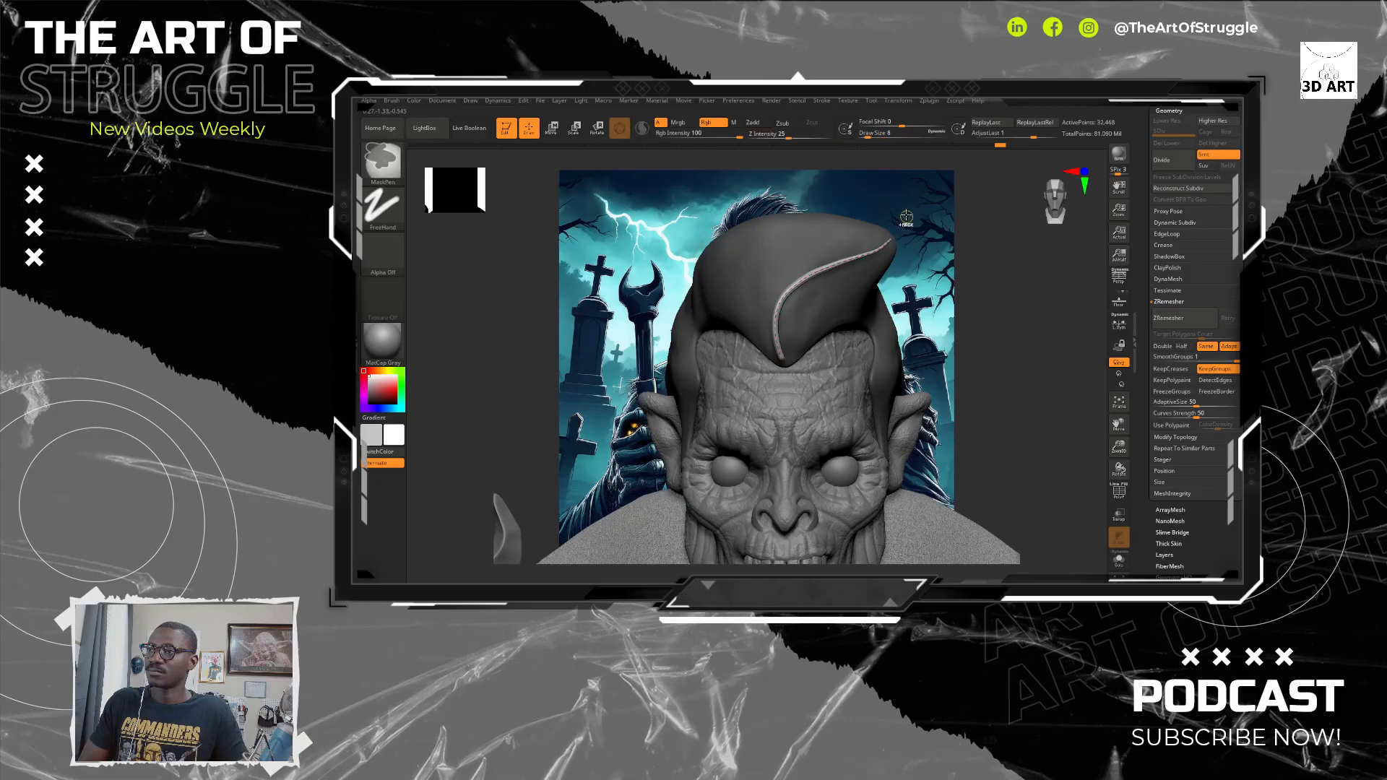
# Step: Review the brush stroke's curve settings, including Curve Functions and Curve Modifiers
pyautogui.click(822, 102)
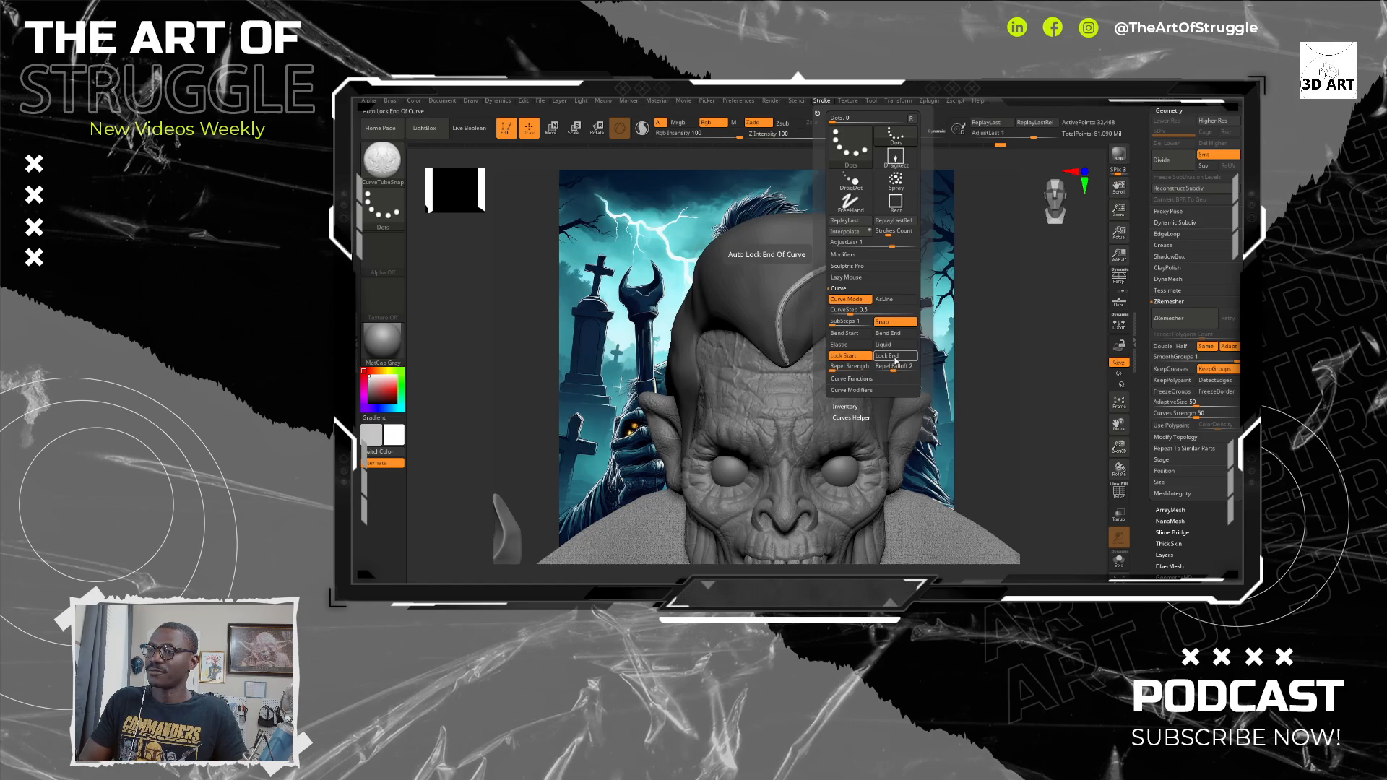
pyautogui.click(881, 379)
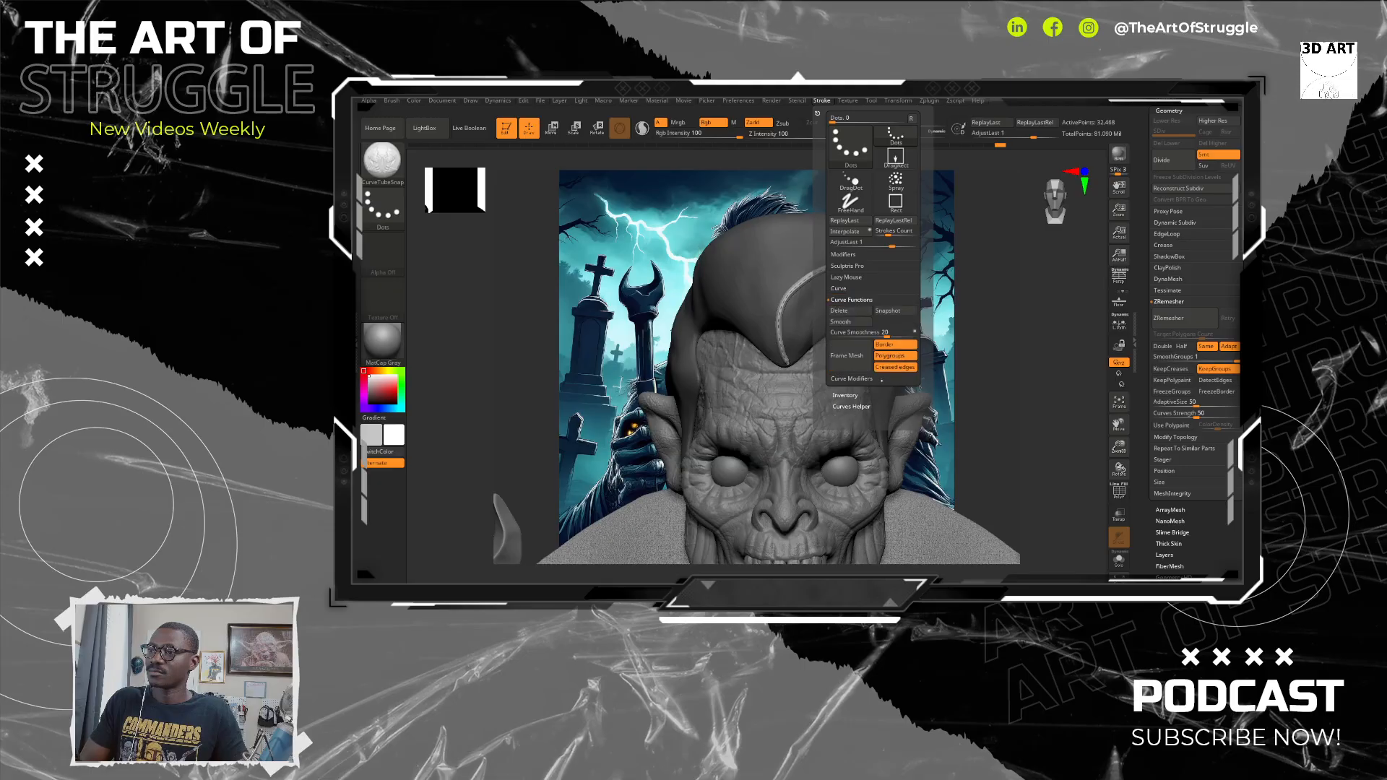
pyautogui.click(864, 379)
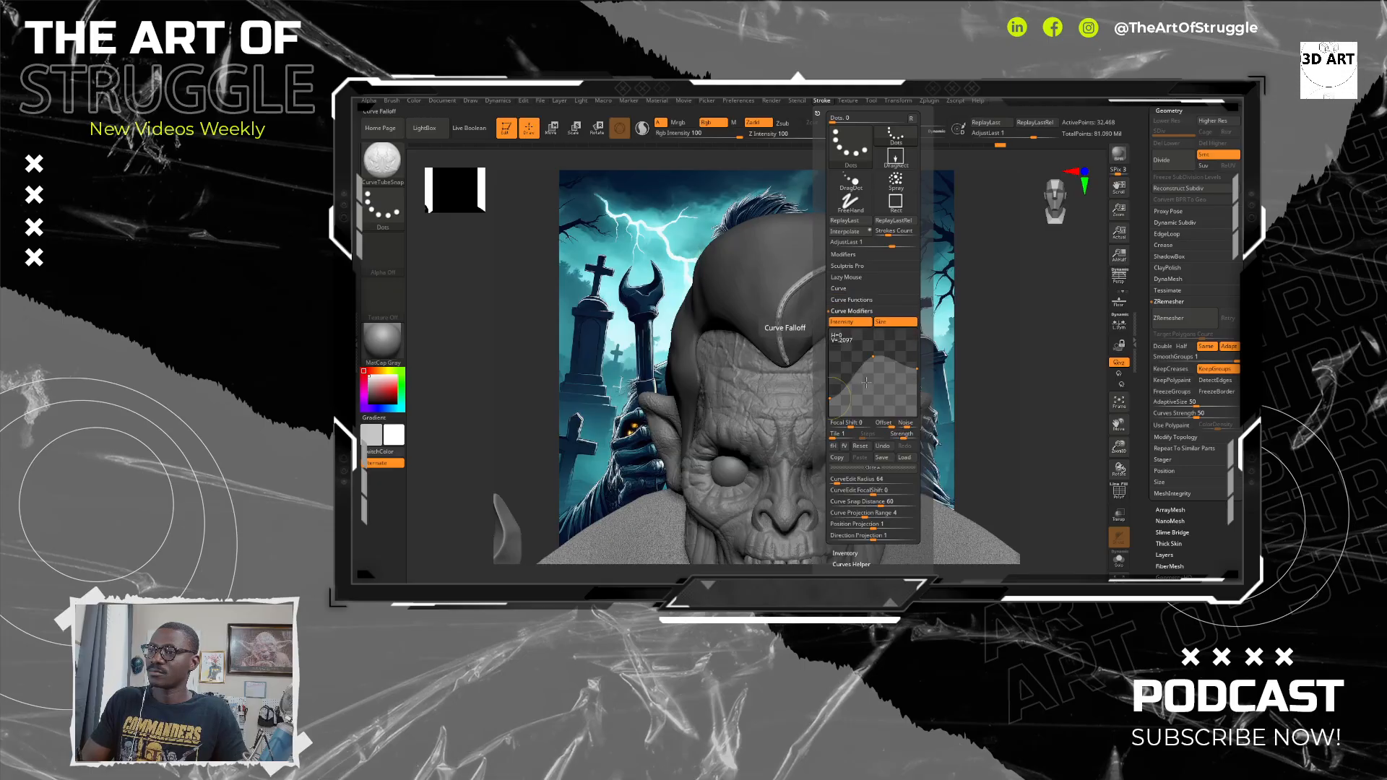
pyautogui.scroll(-3, 930, 482)
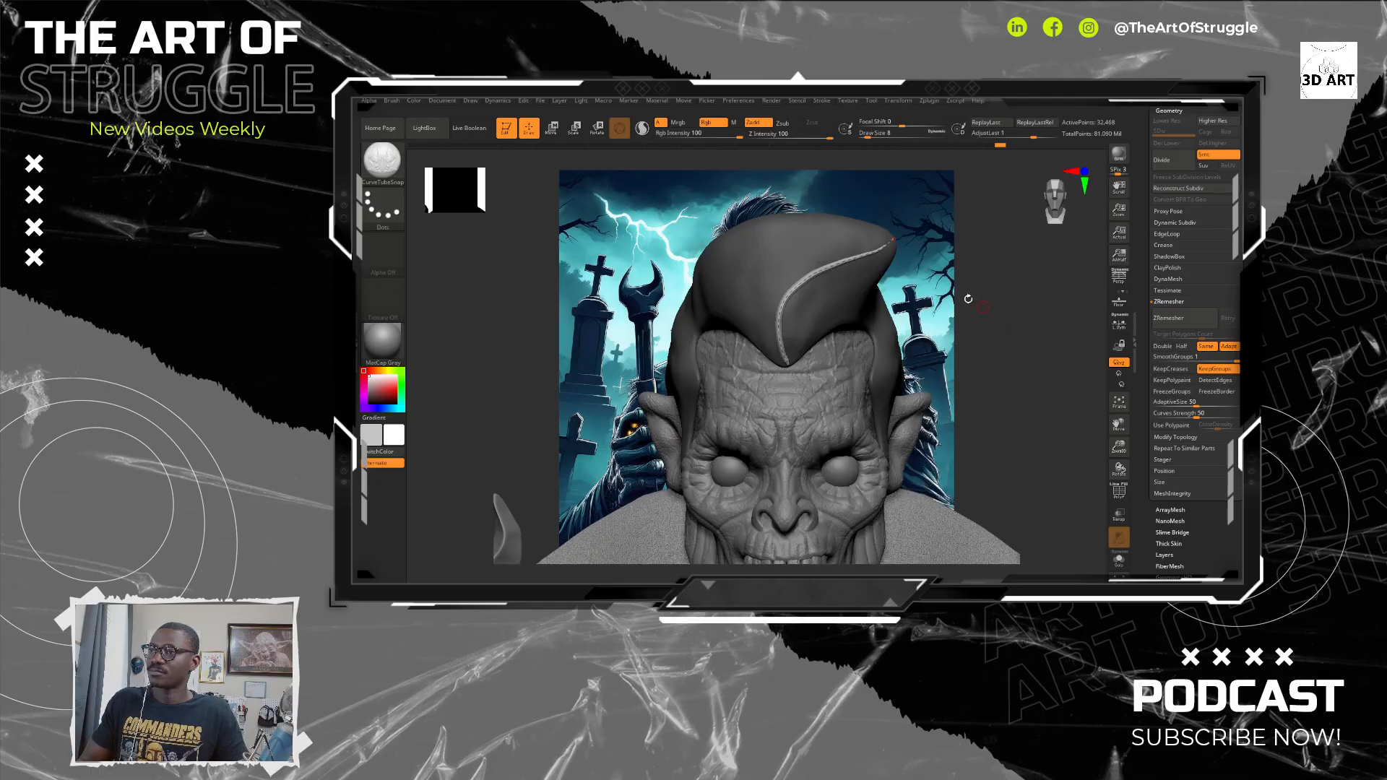
pyautogui.press('ctrl')
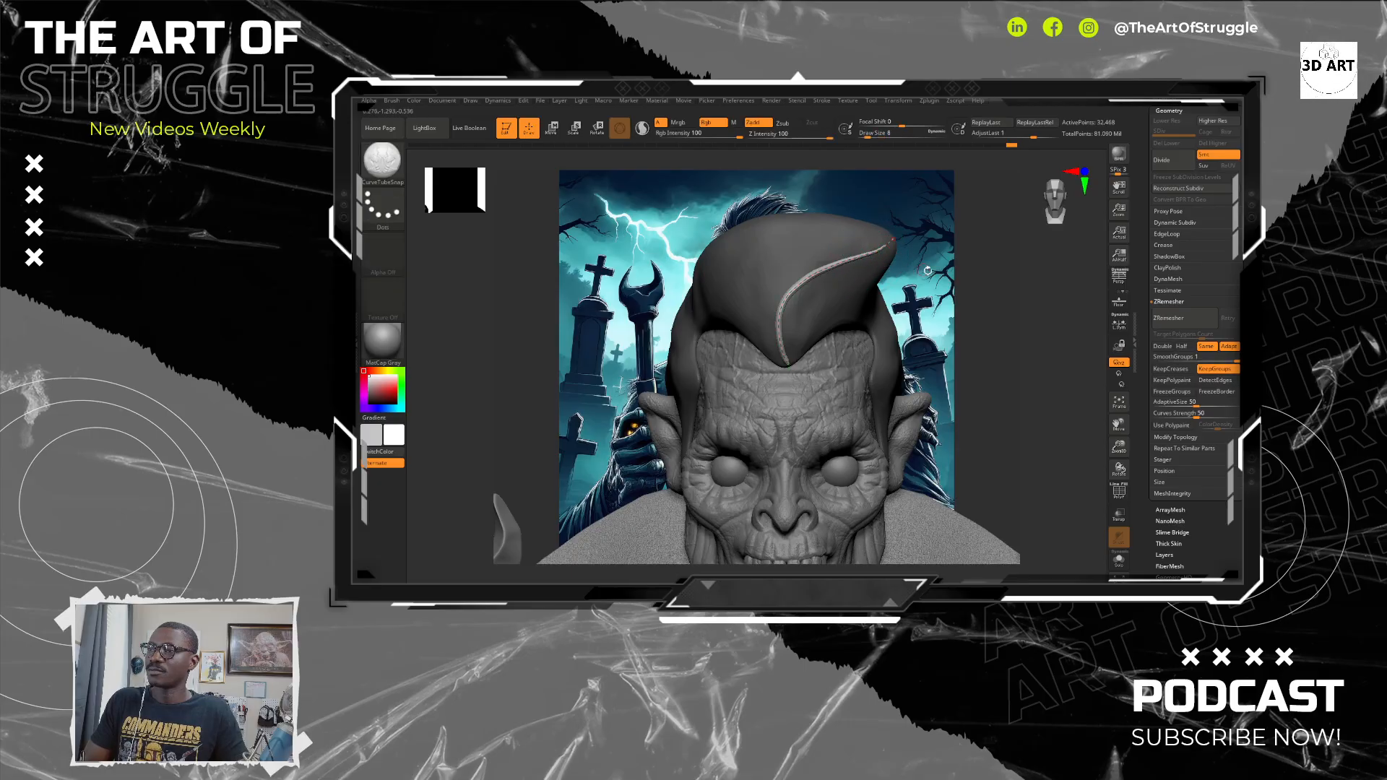
pyautogui.moveTo(872, 253)
pyautogui.mouseDown()
pyautogui.moveTo(879, 271)
pyautogui.moveTo(874, 252)
pyautogui.mouseUp()
pyautogui.hotkey('ctrl', 'z')
pyautogui.hotkey('ctrl', 'z')
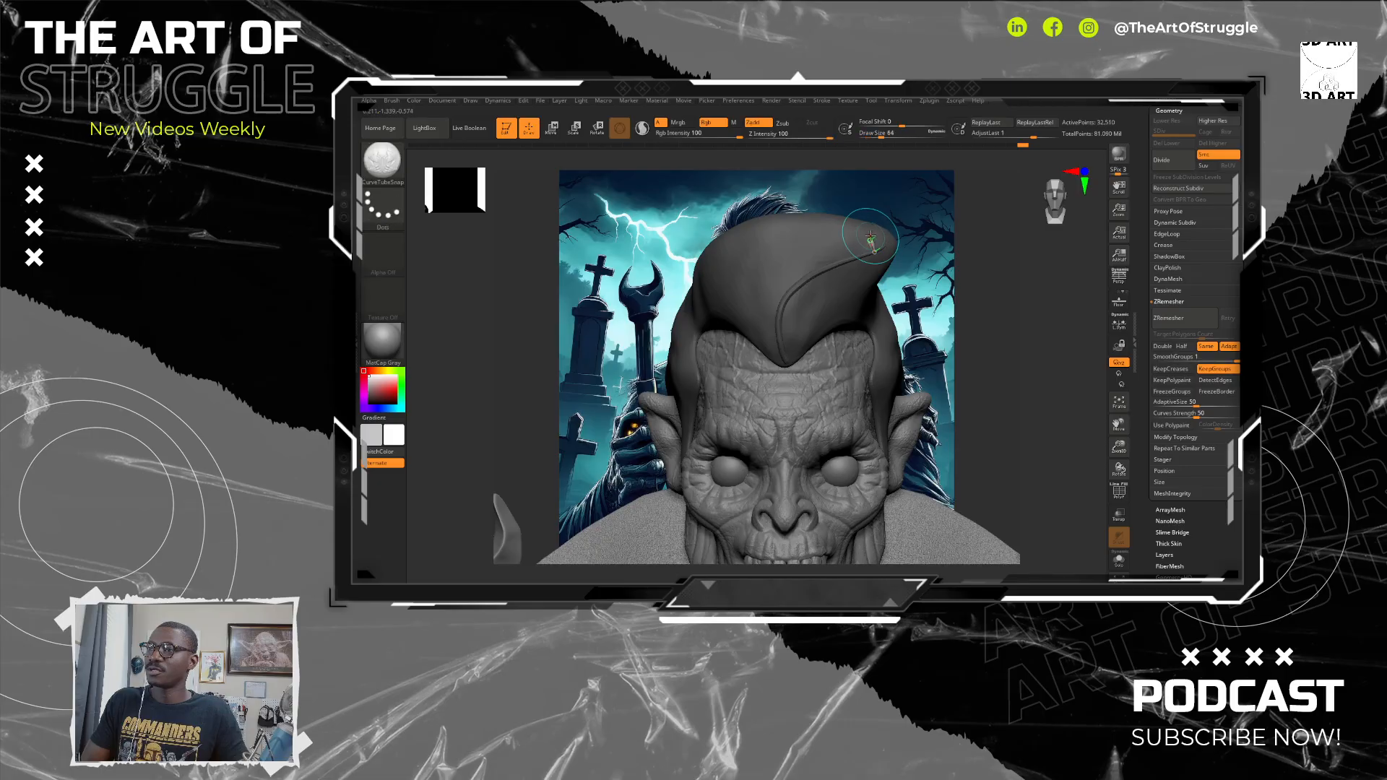
pyautogui.hotkey('ctrl', 'z')
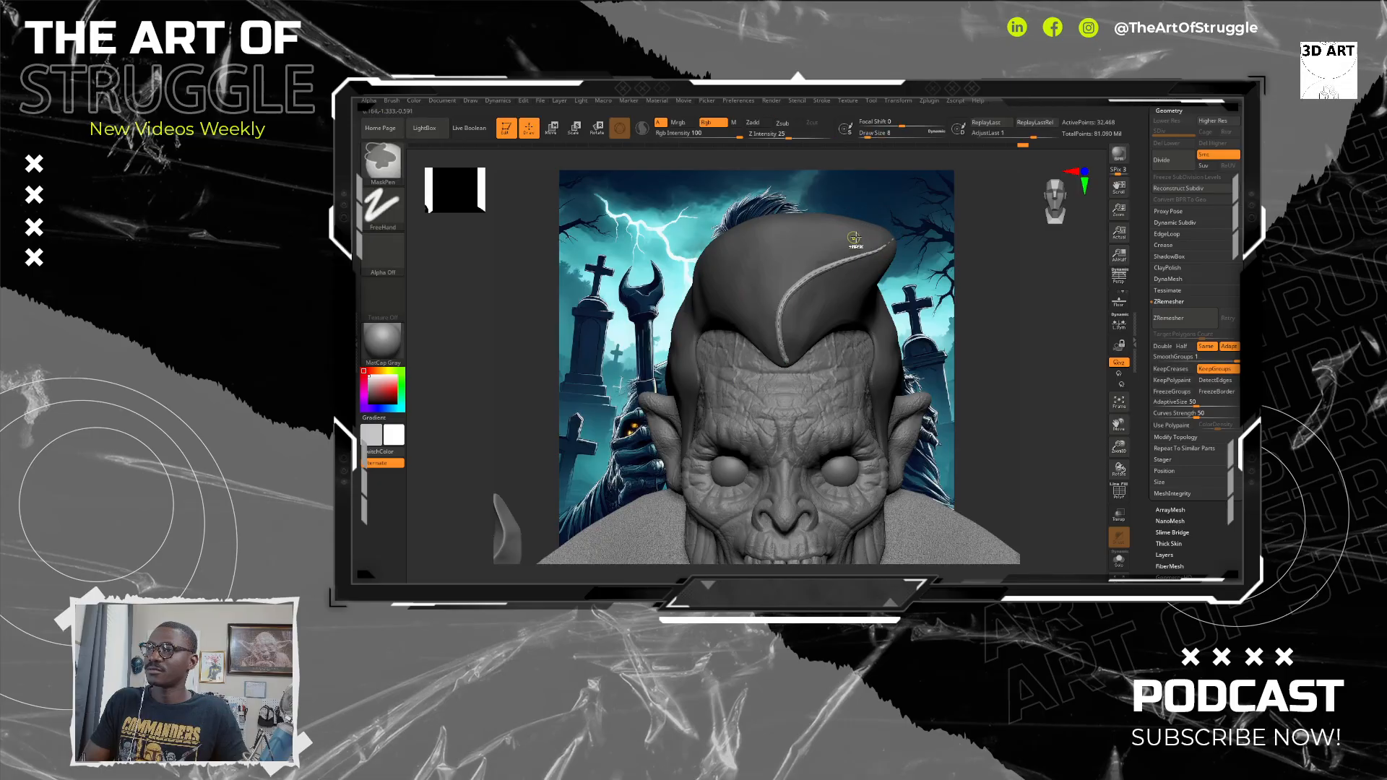
# Step: Add three tube strands along the first one, two above it and one below, from the quiff's tip to the widow's peak
pyautogui.keyDown('alt'); pyautogui.moveTo(952, 267); pyautogui.dragTo(955, 336); pyautogui.keyUp('alt')
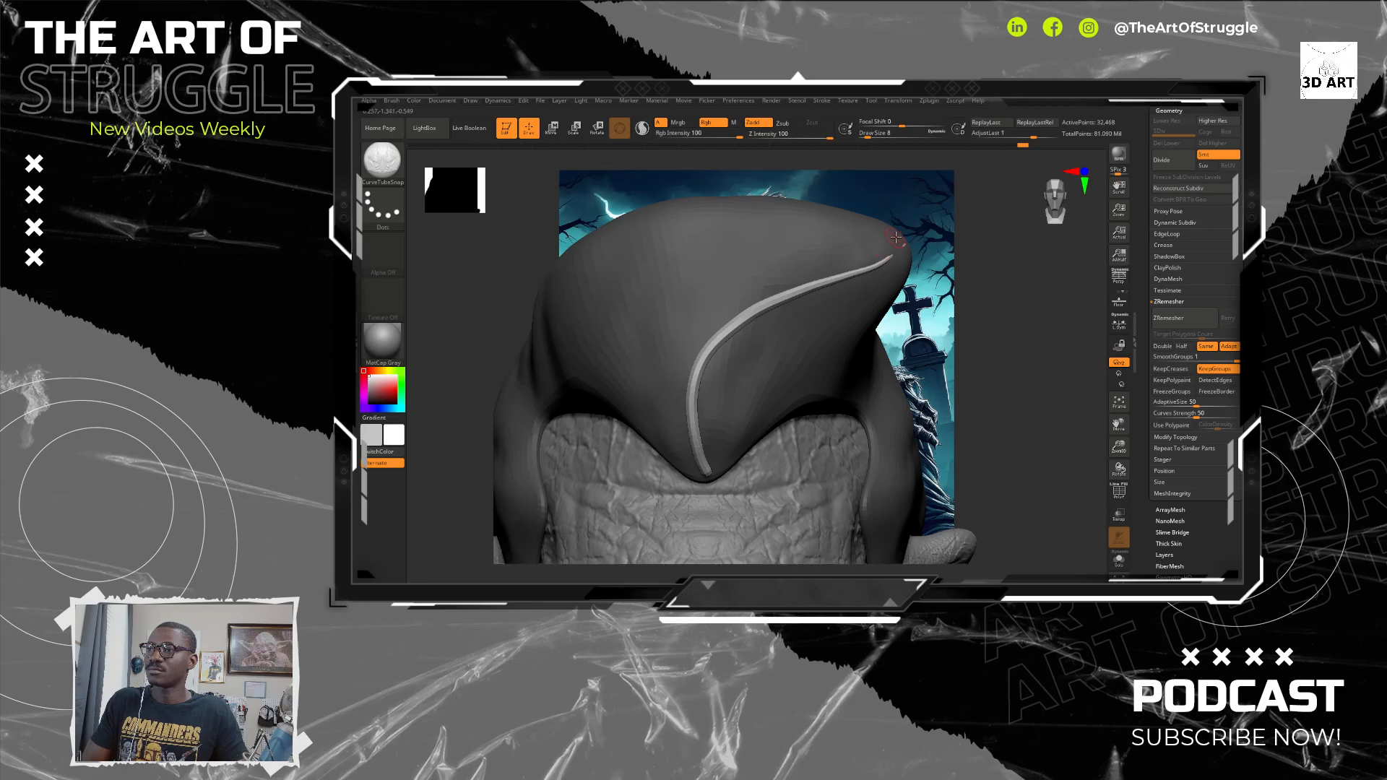
pyautogui.moveTo(896, 237); pyautogui.dragTo(838, 262)
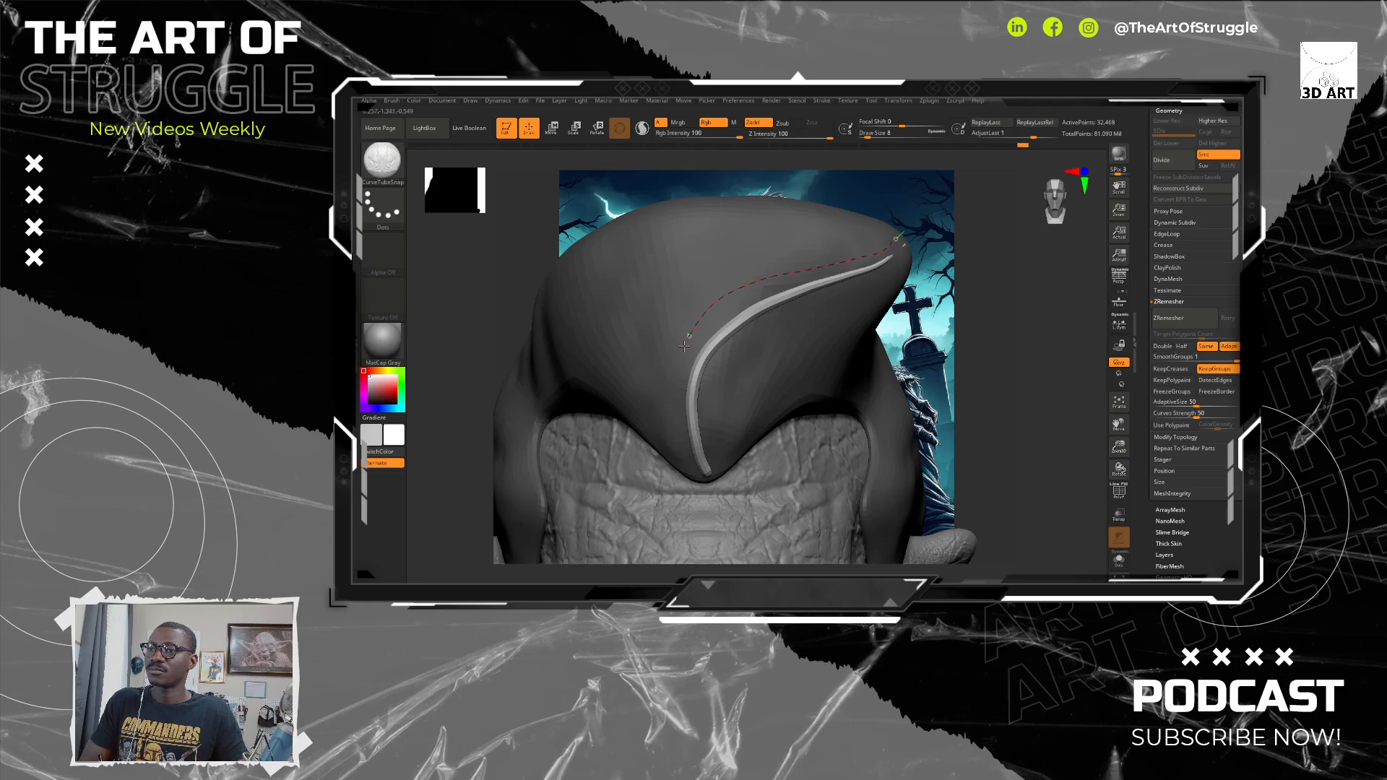
pyautogui.moveTo(688, 466); pyautogui.dragTo(690, 468)
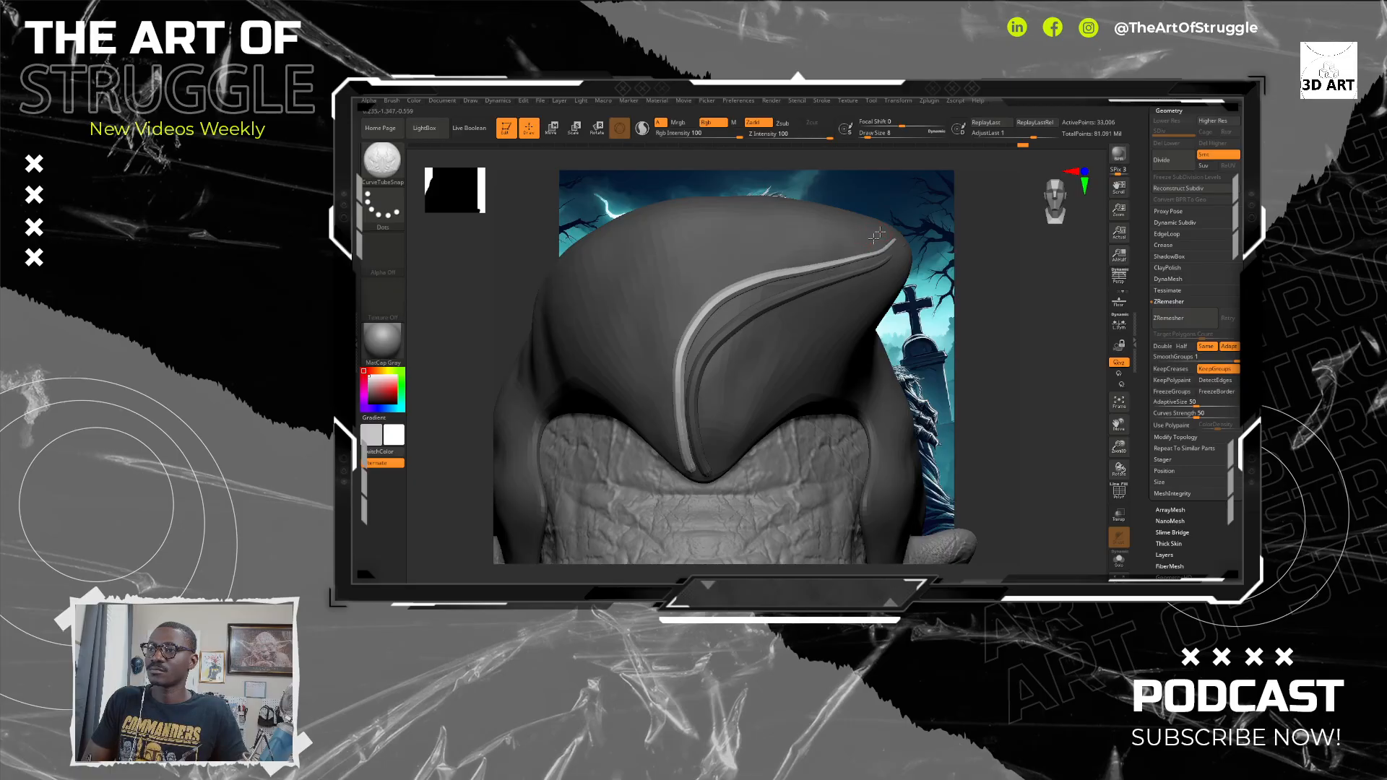
pyautogui.moveTo(876, 236); pyautogui.dragTo(832, 247)
pyautogui.moveTo(666, 344)
pyautogui.mouseDown()
pyautogui.moveTo(662, 423)
pyautogui.moveTo(680, 475)
pyautogui.mouseUp()
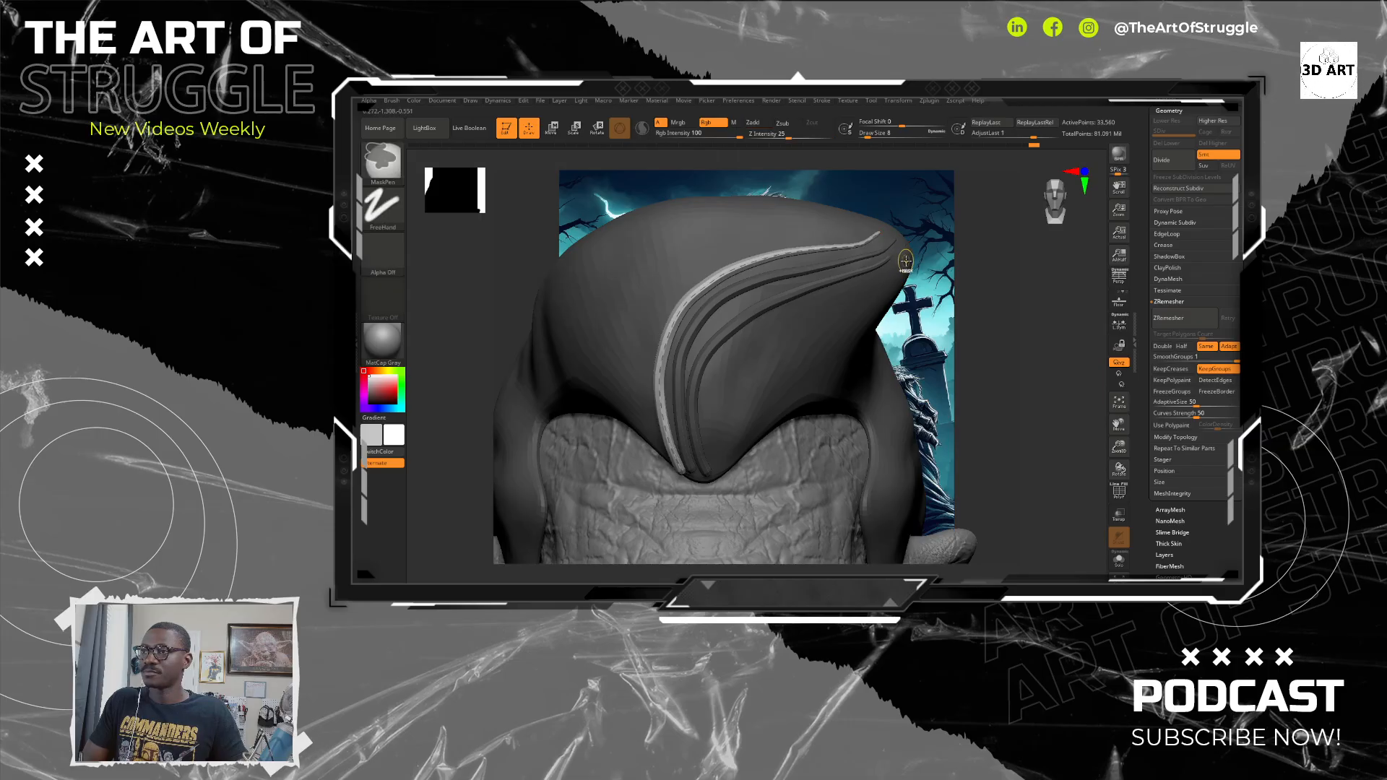
pyautogui.moveTo(910, 255); pyautogui.dragTo(786, 320)
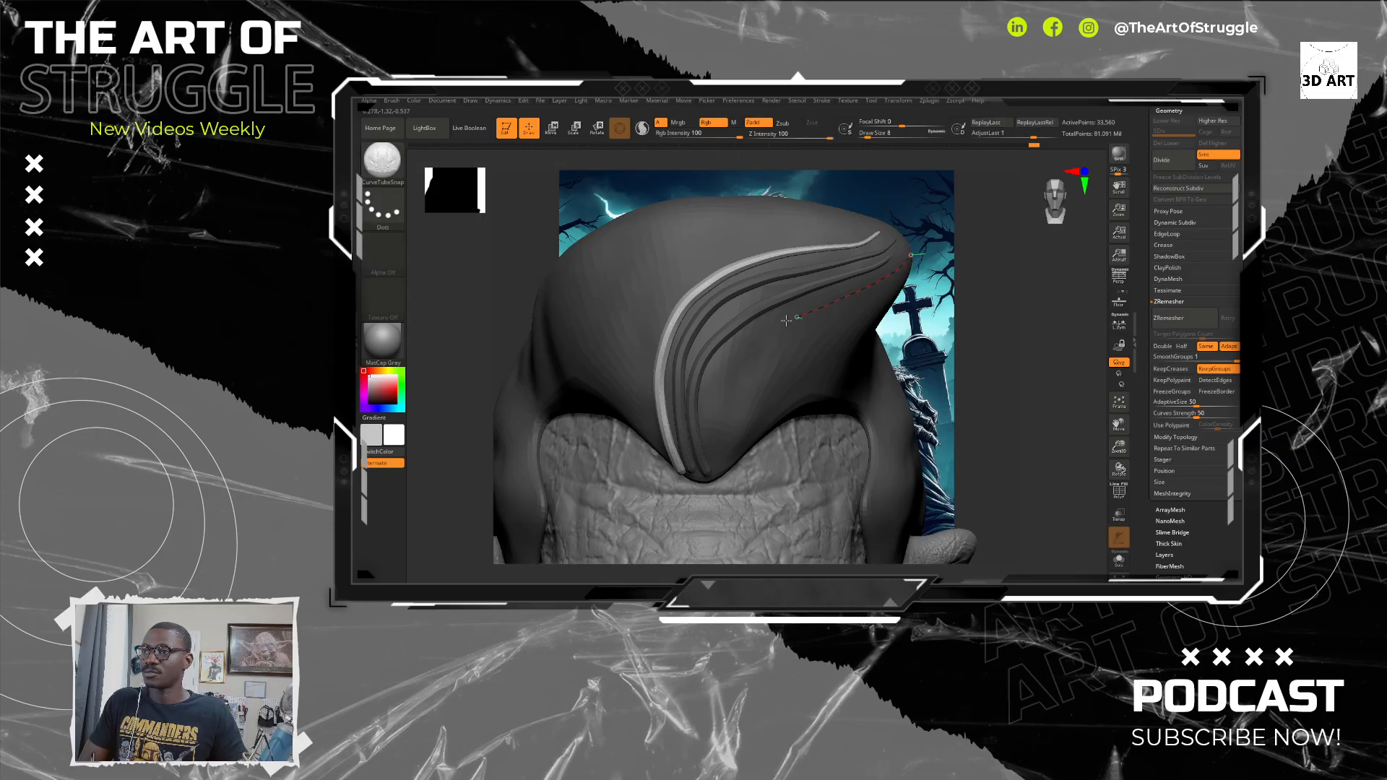
pyautogui.moveTo(721, 462); pyautogui.dragTo(720, 467)
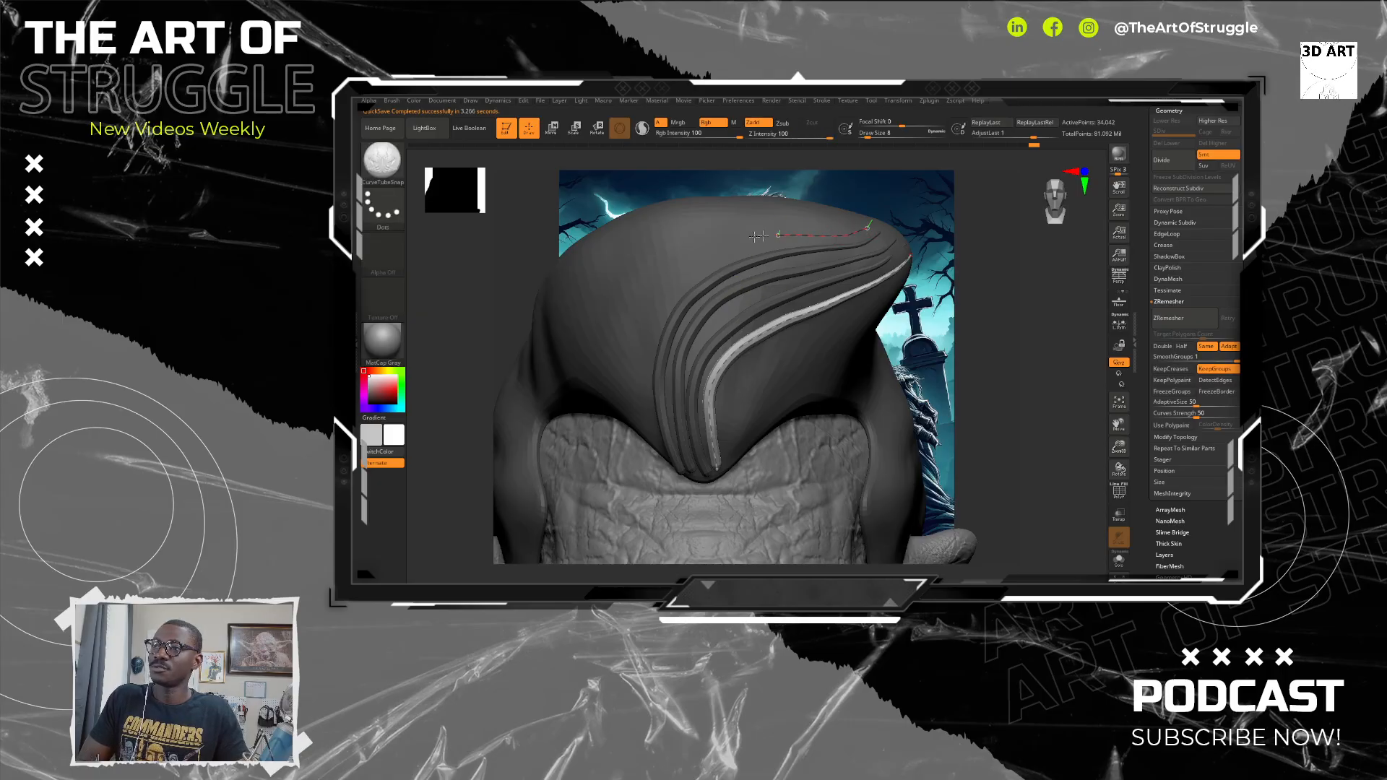
pyautogui.moveTo(757, 236)
pyautogui.mouseDown()
pyautogui.moveTo(651, 304)
pyautogui.moveTo(642, 398)
pyautogui.moveTo(668, 467)
pyautogui.moveTo(683, 466)
pyautogui.mouseUp()
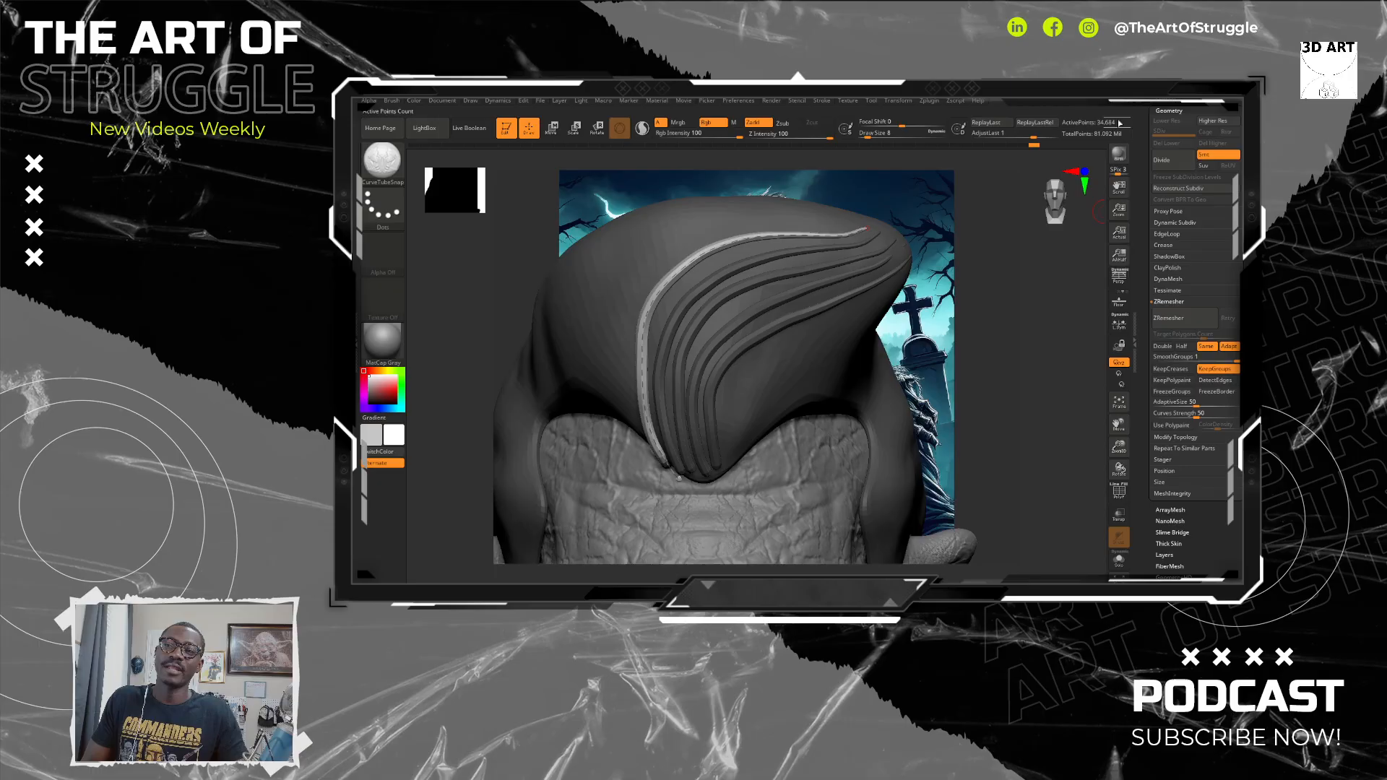
pyautogui.moveTo(1081, 146)
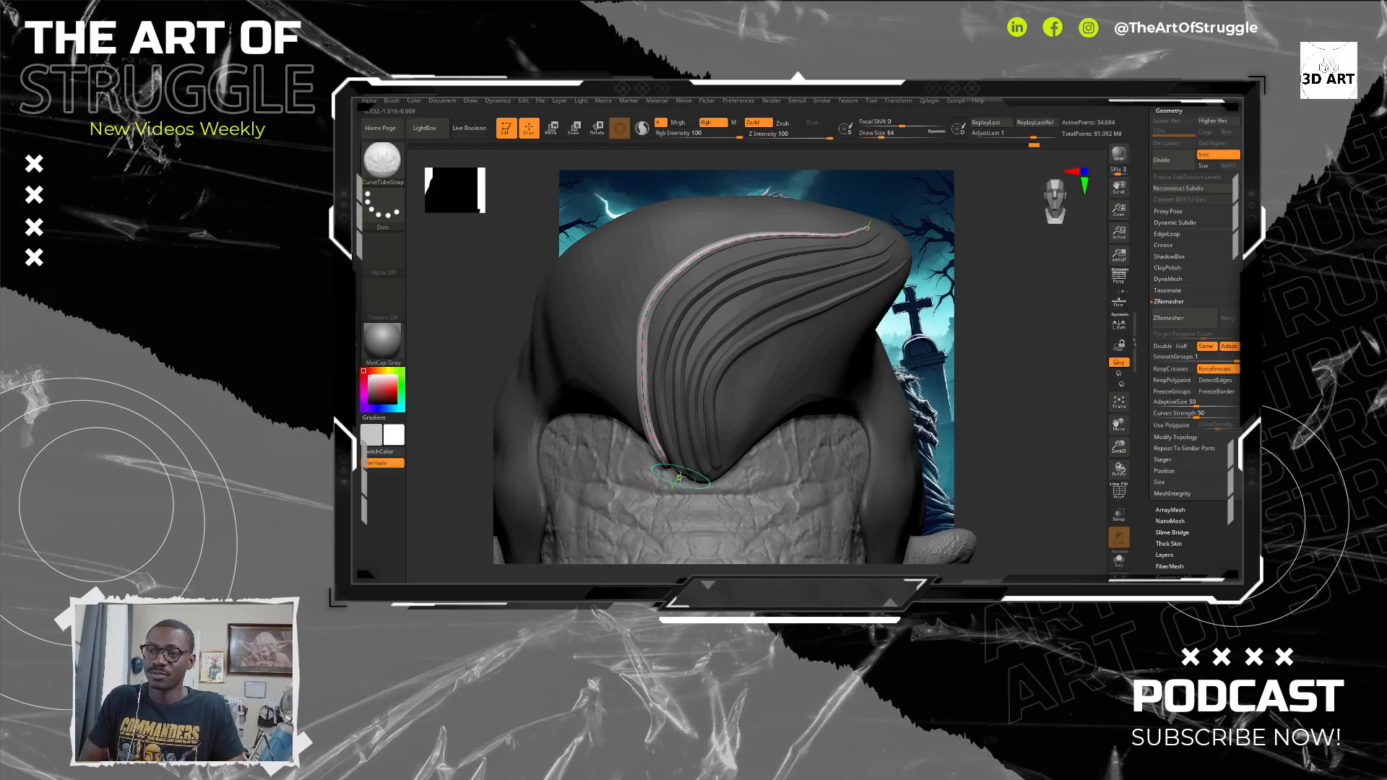
pyautogui.moveTo(679, 476); pyautogui.dragTo(698, 320)
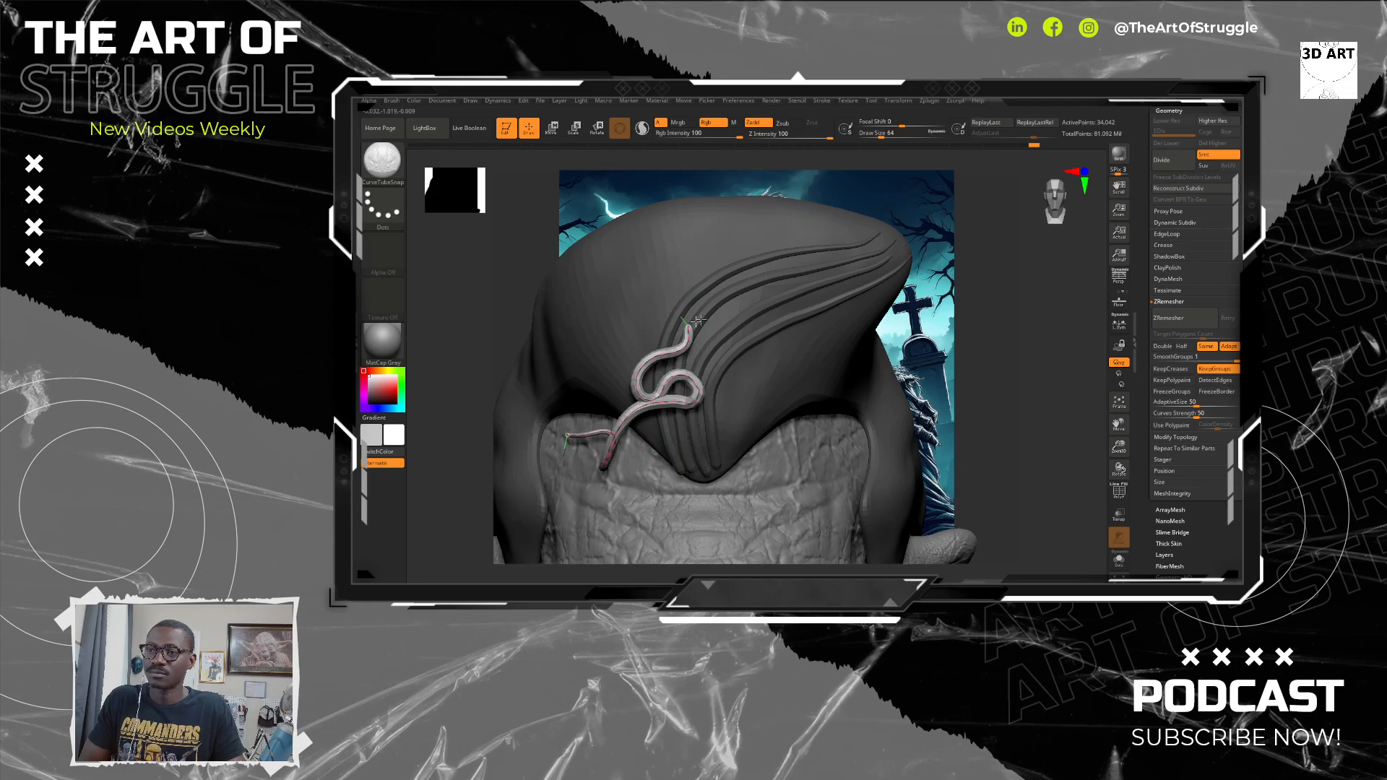
pyautogui.hotkey('ctrl', 'z')
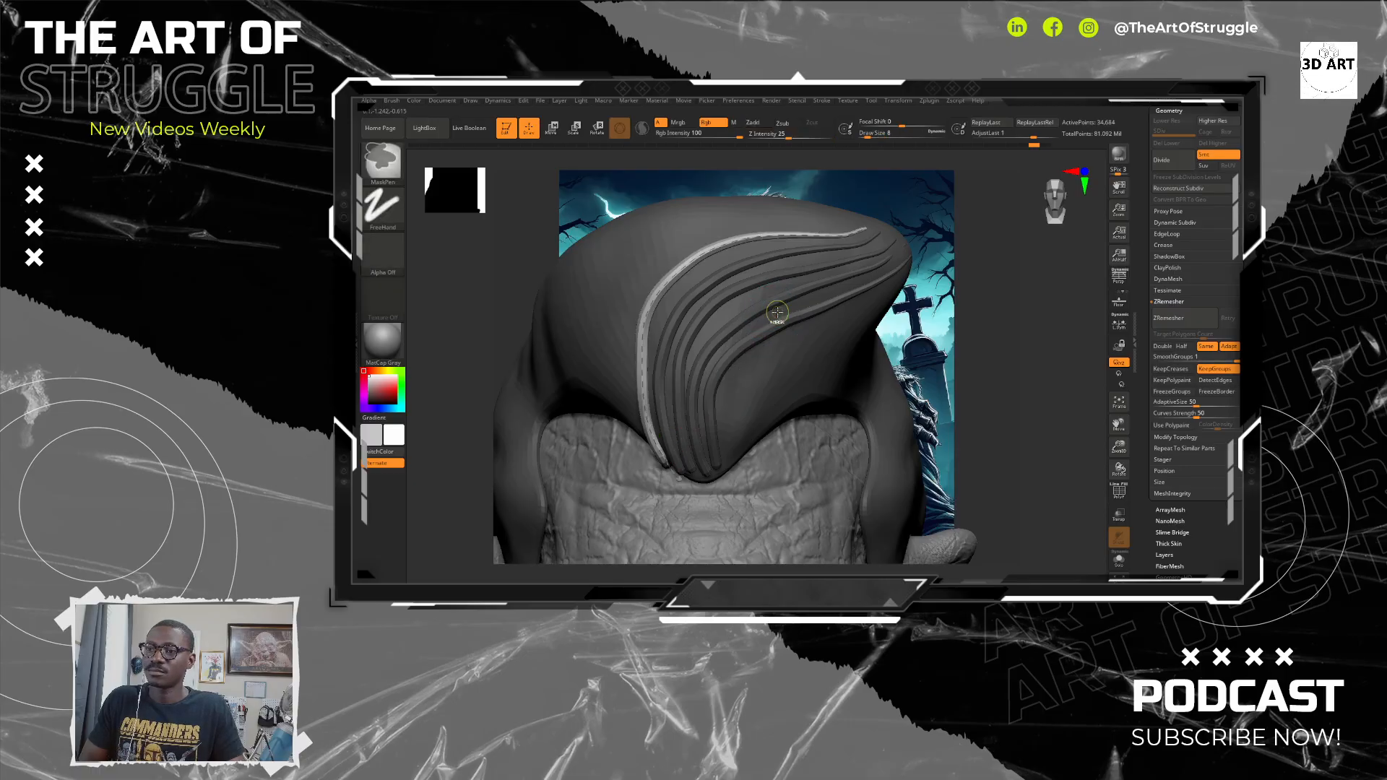
pyautogui.hotkey('ctrl', 'z')
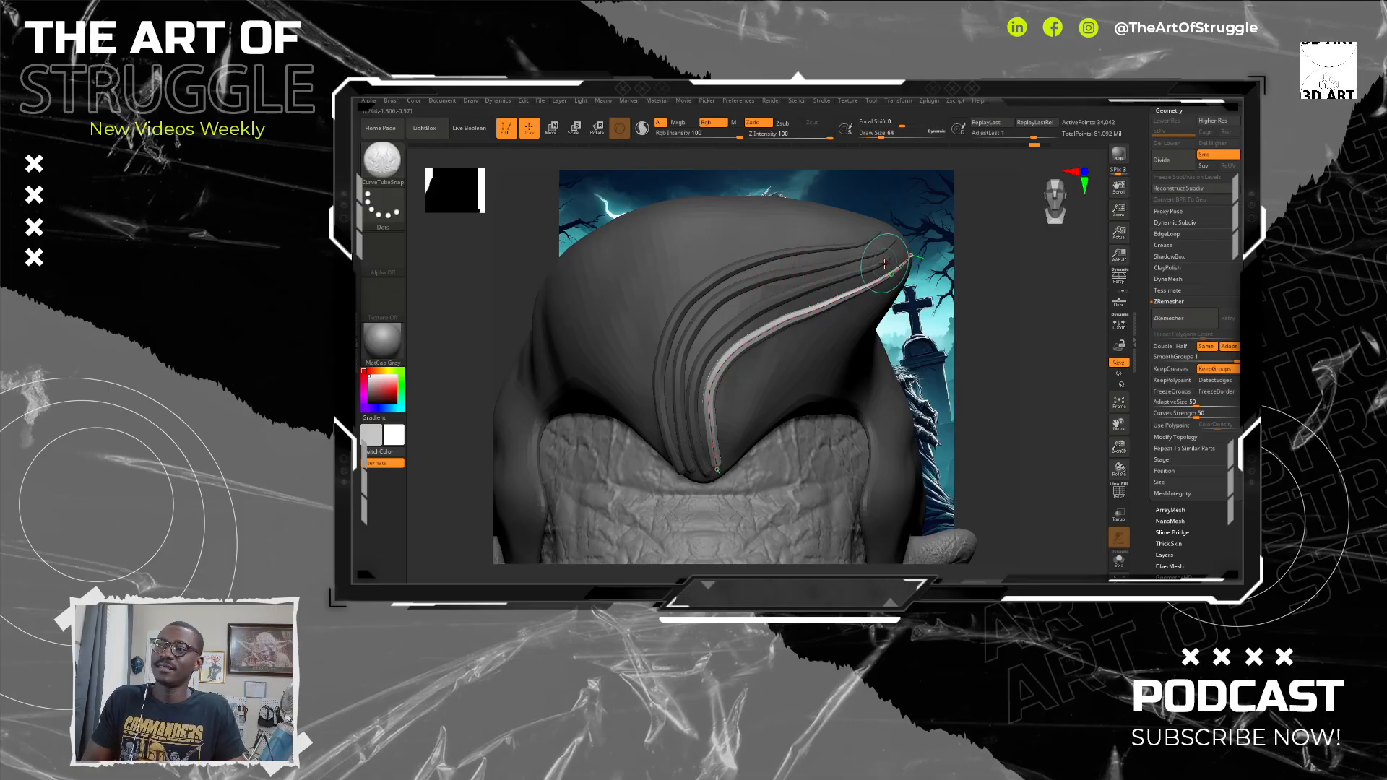
pyautogui.press('ctrl')
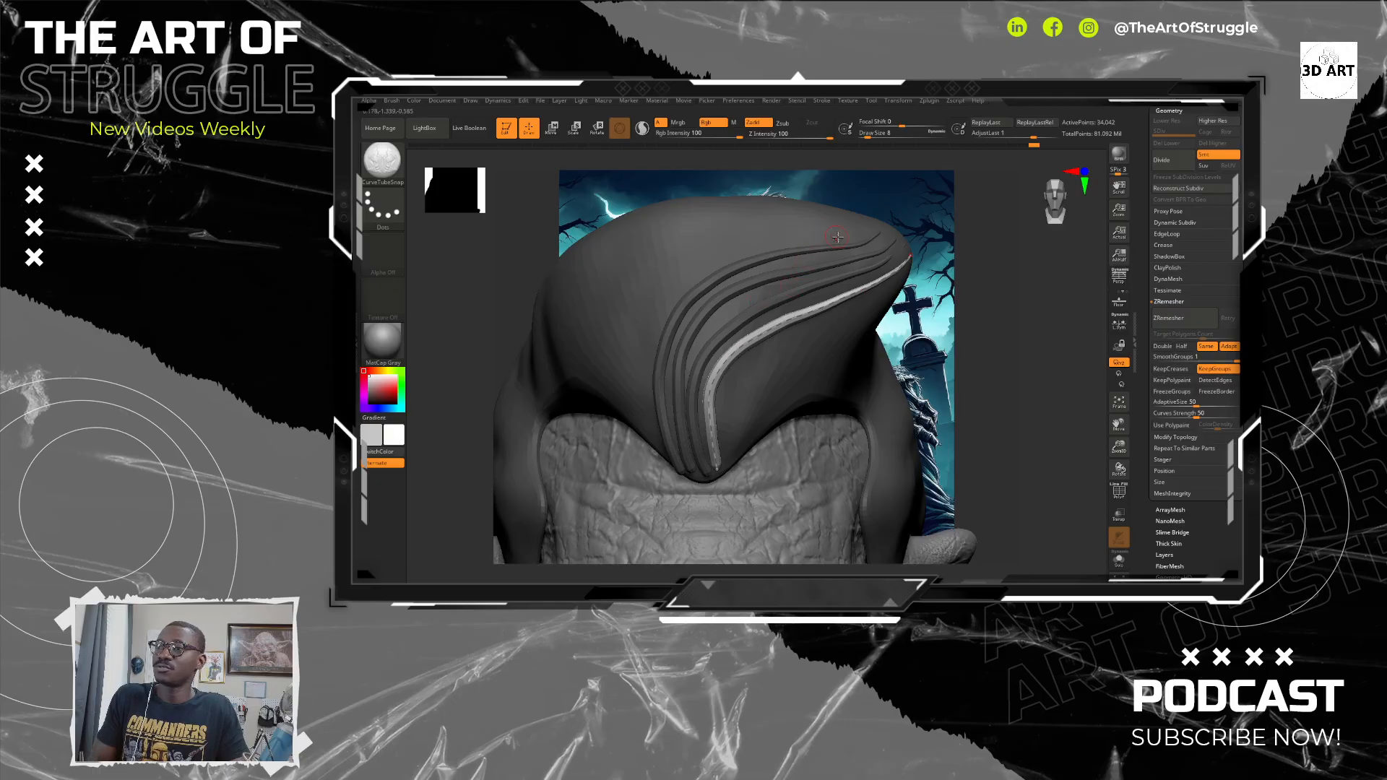
pyautogui.press('ctrl')
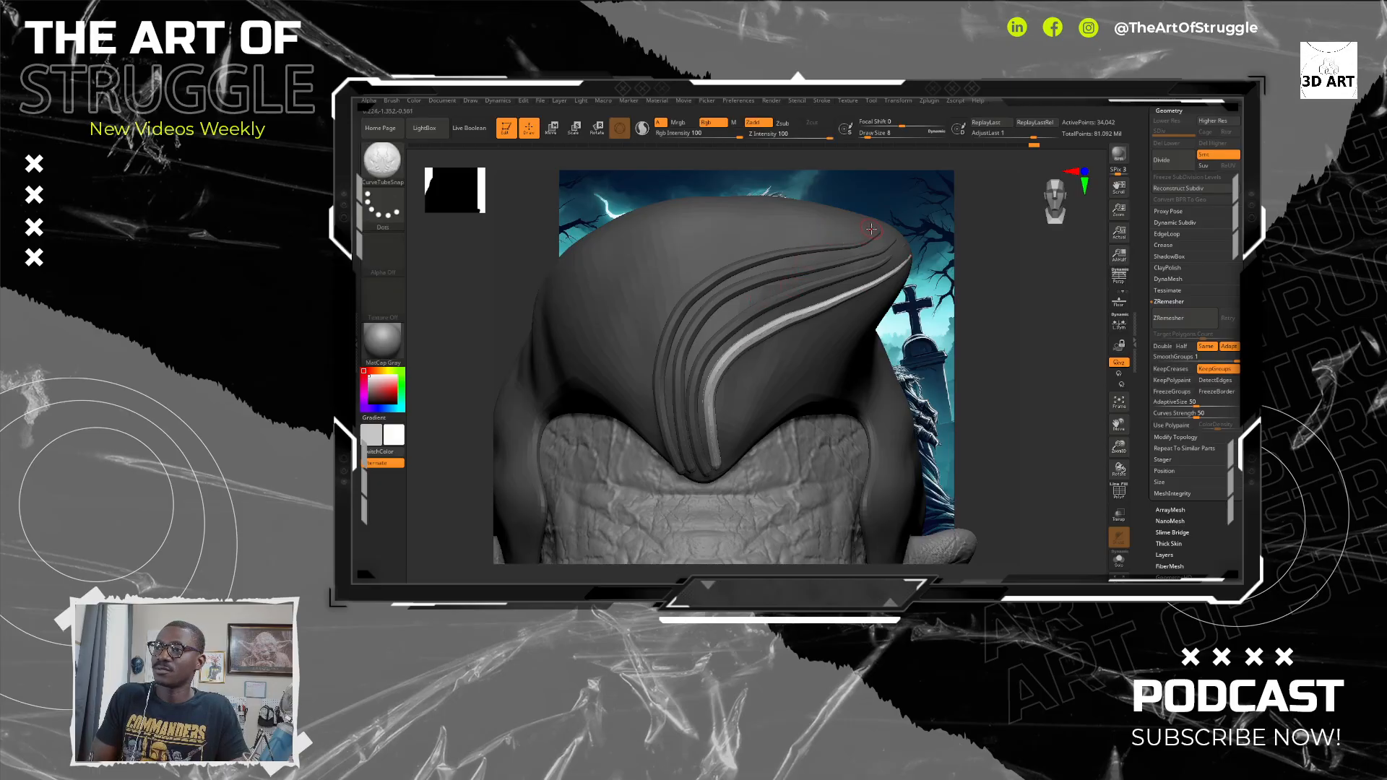
pyautogui.moveTo(872, 228)
pyautogui.mouseDown()
pyautogui.moveTo(665, 296)
pyautogui.moveTo(642, 367)
pyautogui.moveTo(645, 422)
pyautogui.moveTo(675, 472)
pyautogui.mouseUp()
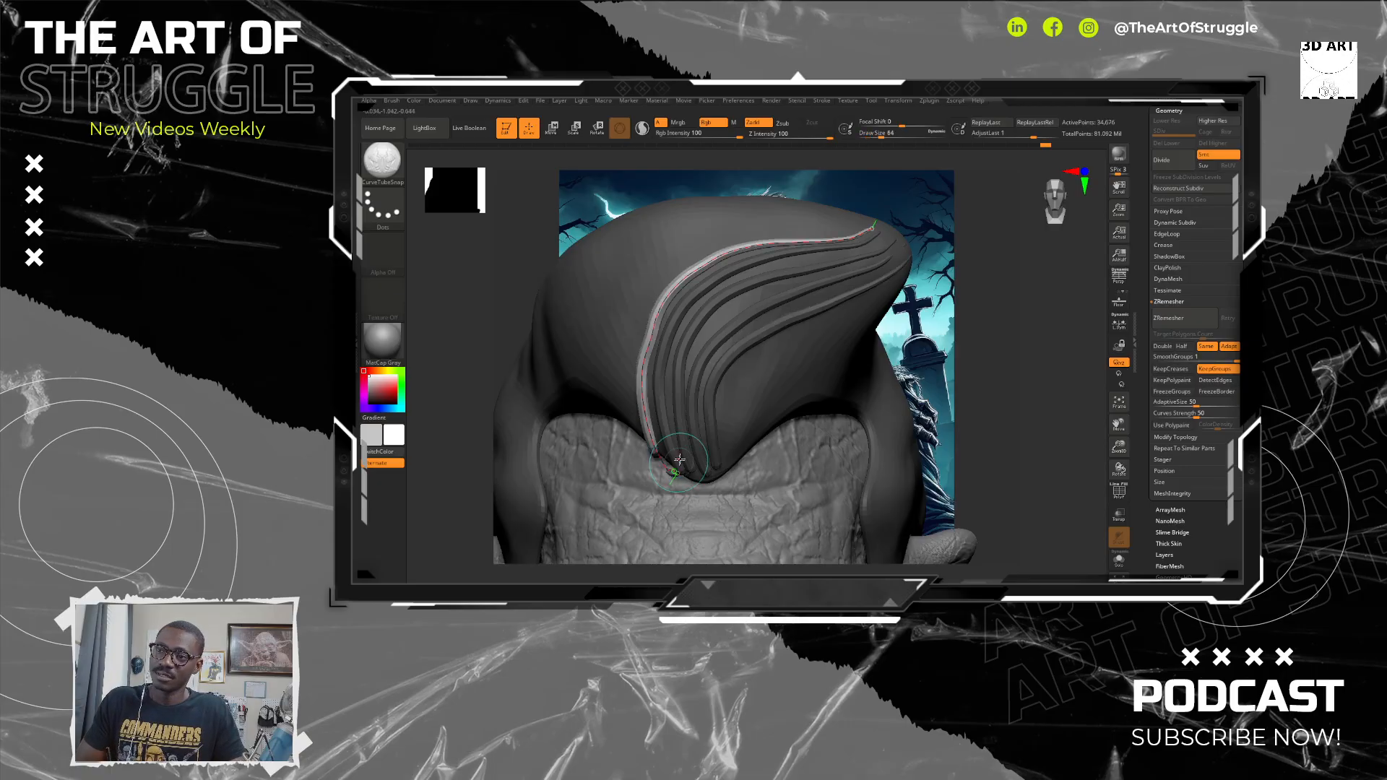
pyautogui.hotkey('ctrl', 'z')
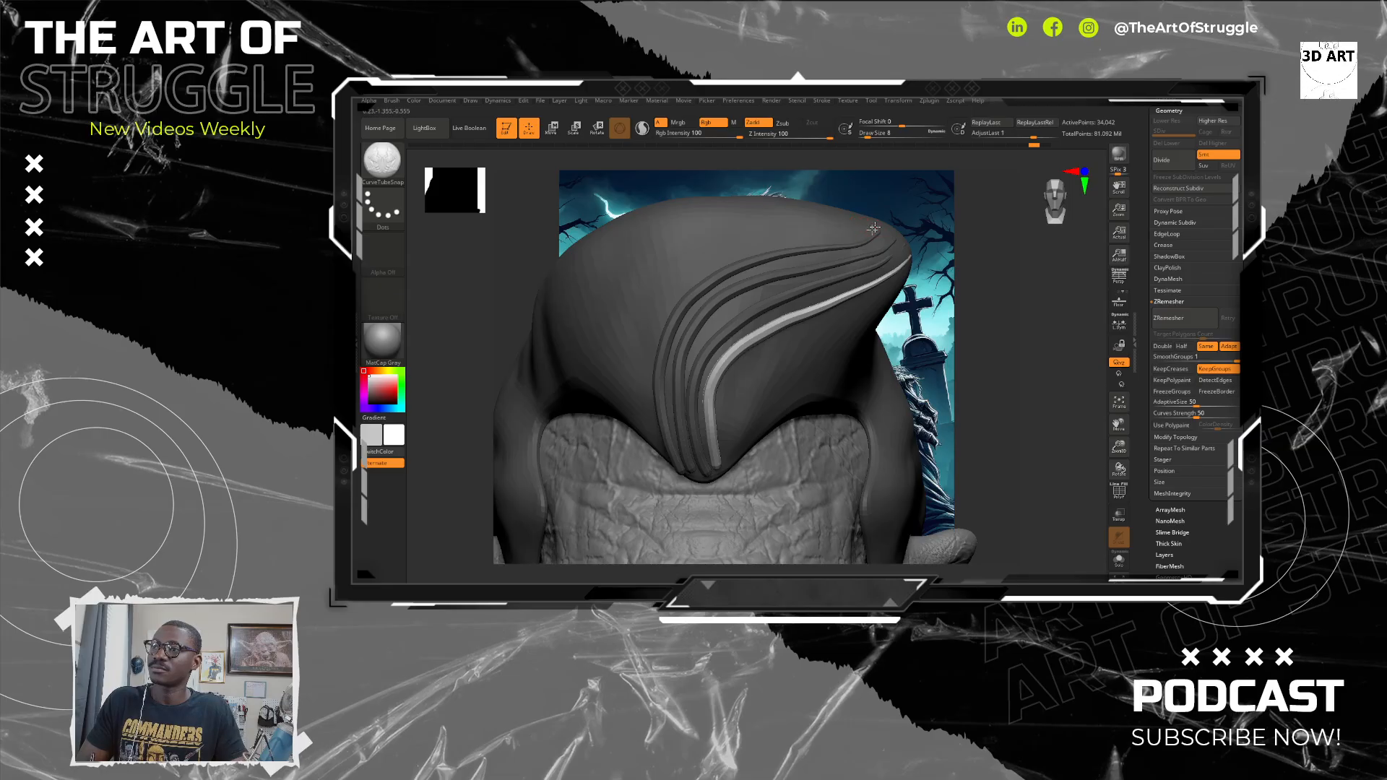
pyautogui.moveTo(874, 229); pyautogui.dragTo(810, 244)
pyautogui.moveTo(728, 255)
pyautogui.mouseDown()
pyautogui.moveTo(659, 306)
pyautogui.moveTo(658, 424)
pyautogui.mouseUp()
pyautogui.hotkey('ctrl', 'z')
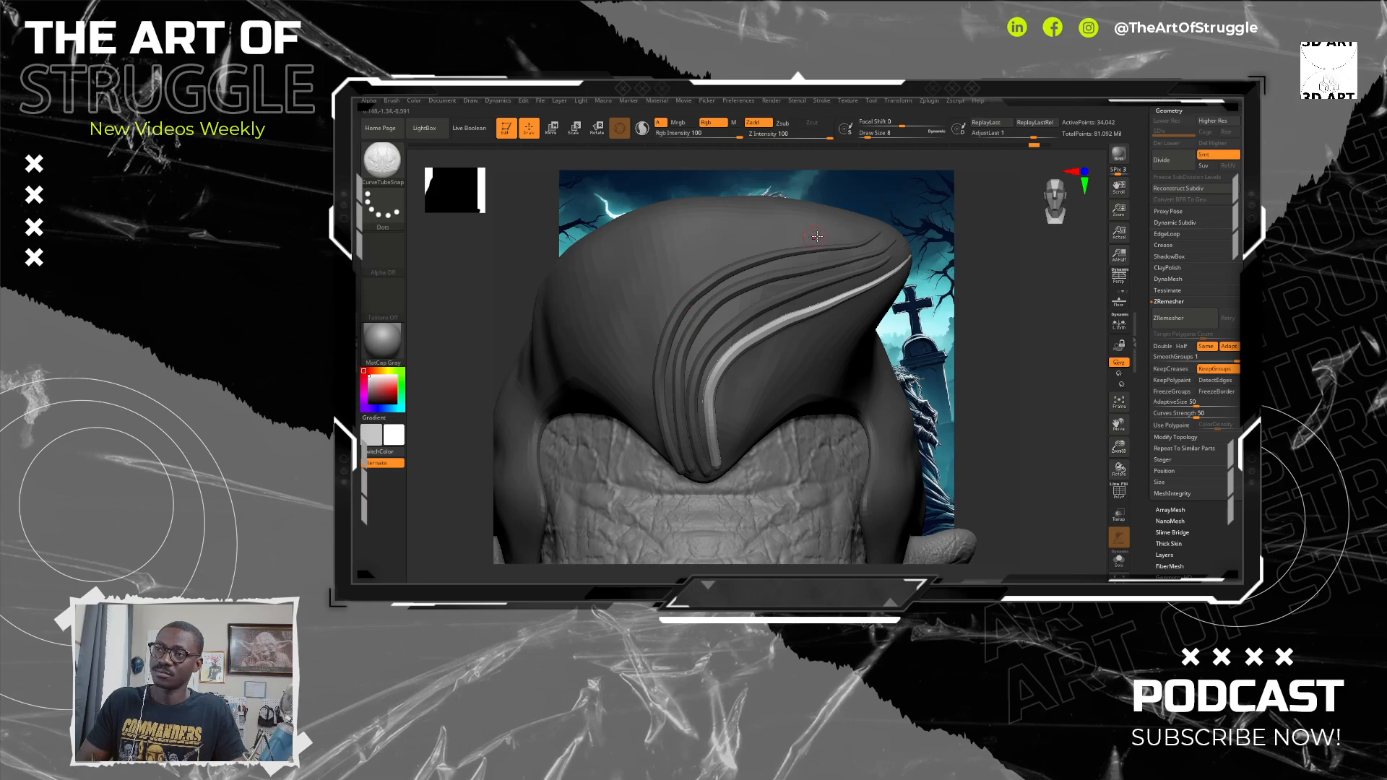
# Step: Add one tube strand above the uppermost strand and another below the lowest, both running from the quiff's tip toward the hairline peak
pyautogui.moveTo(864, 229)
pyautogui.mouseDown()
pyautogui.moveTo(749, 241)
pyautogui.moveTo(658, 299)
pyautogui.moveTo(639, 373)
pyautogui.mouseUp()
pyautogui.moveTo(668, 458); pyautogui.dragTo(668, 459)
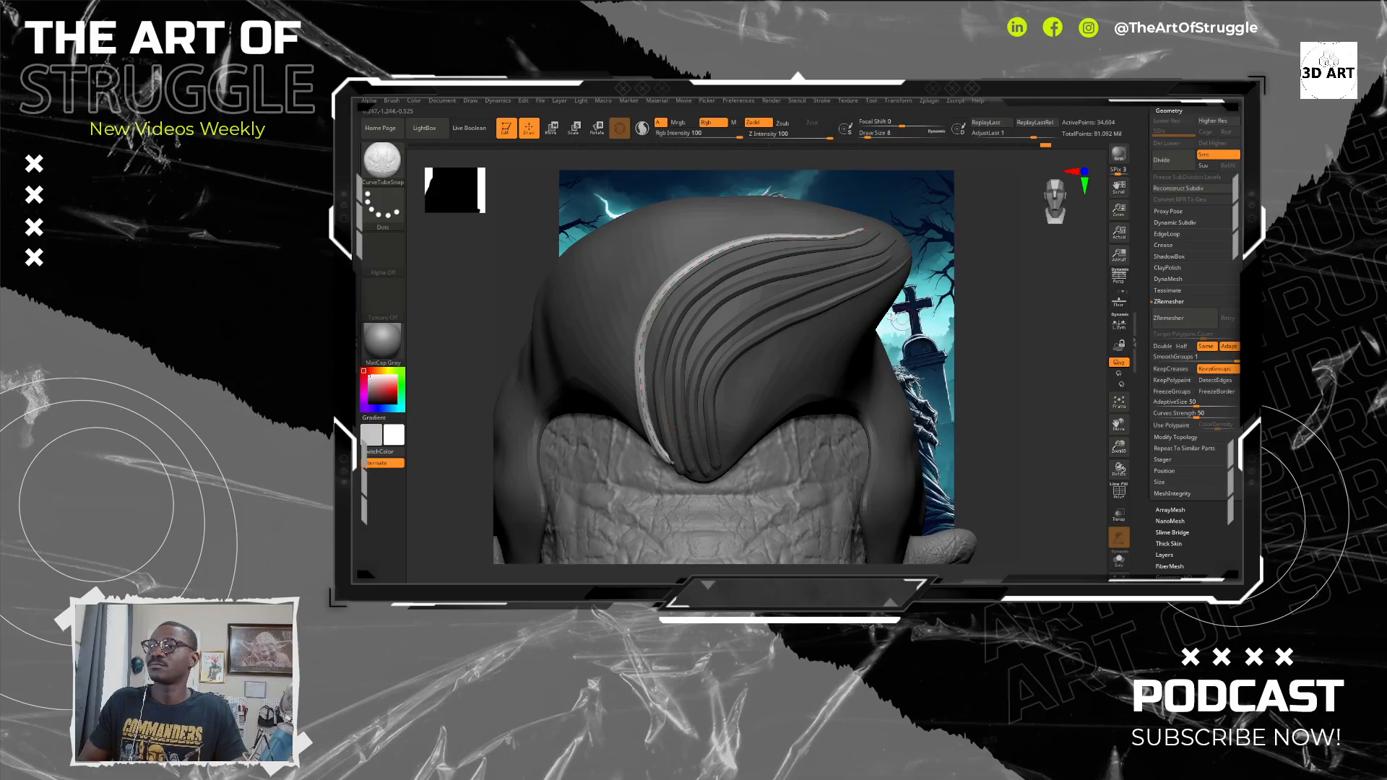
pyautogui.click(1030, 336)
pyautogui.moveTo(1031, 336); pyautogui.dragTo(871, 317)
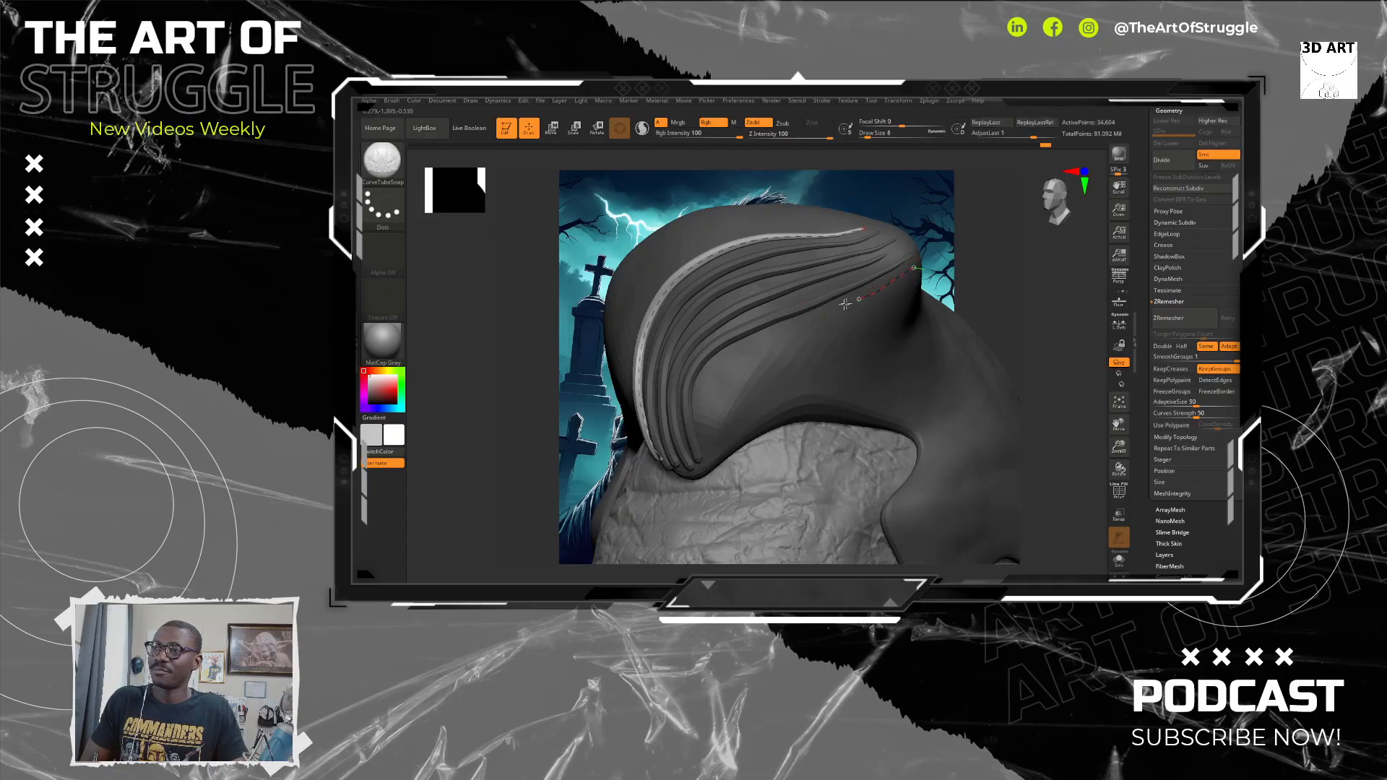
pyautogui.moveTo(844, 304)
pyautogui.mouseDown()
pyautogui.moveTo(764, 336)
pyautogui.moveTo(705, 381)
pyautogui.moveTo(705, 454)
pyautogui.mouseUp()
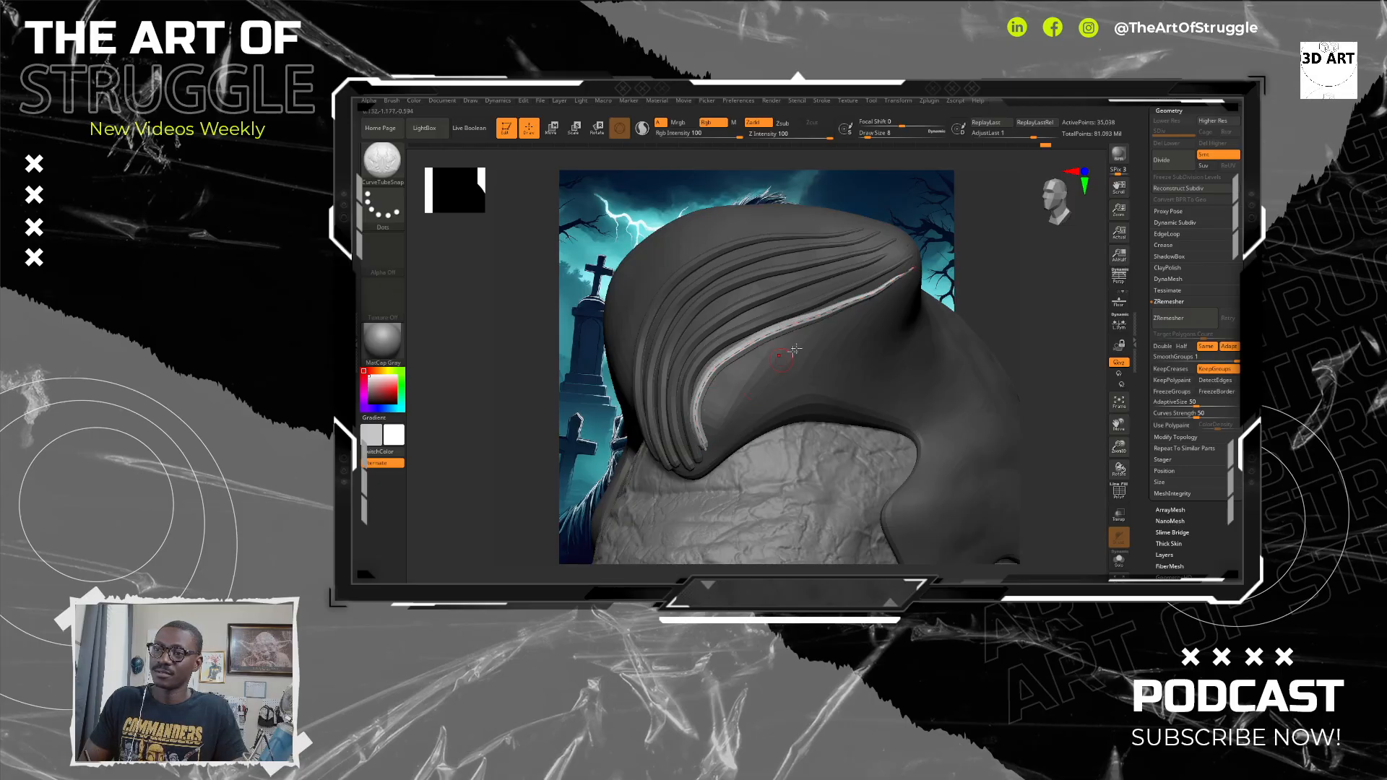
# Step: Draw a further tube strand along the outer upper edge of the bundle, from the quiff's tip to the hairline
pyautogui.moveTo(1053, 298); pyautogui.dragTo(1078, 315)
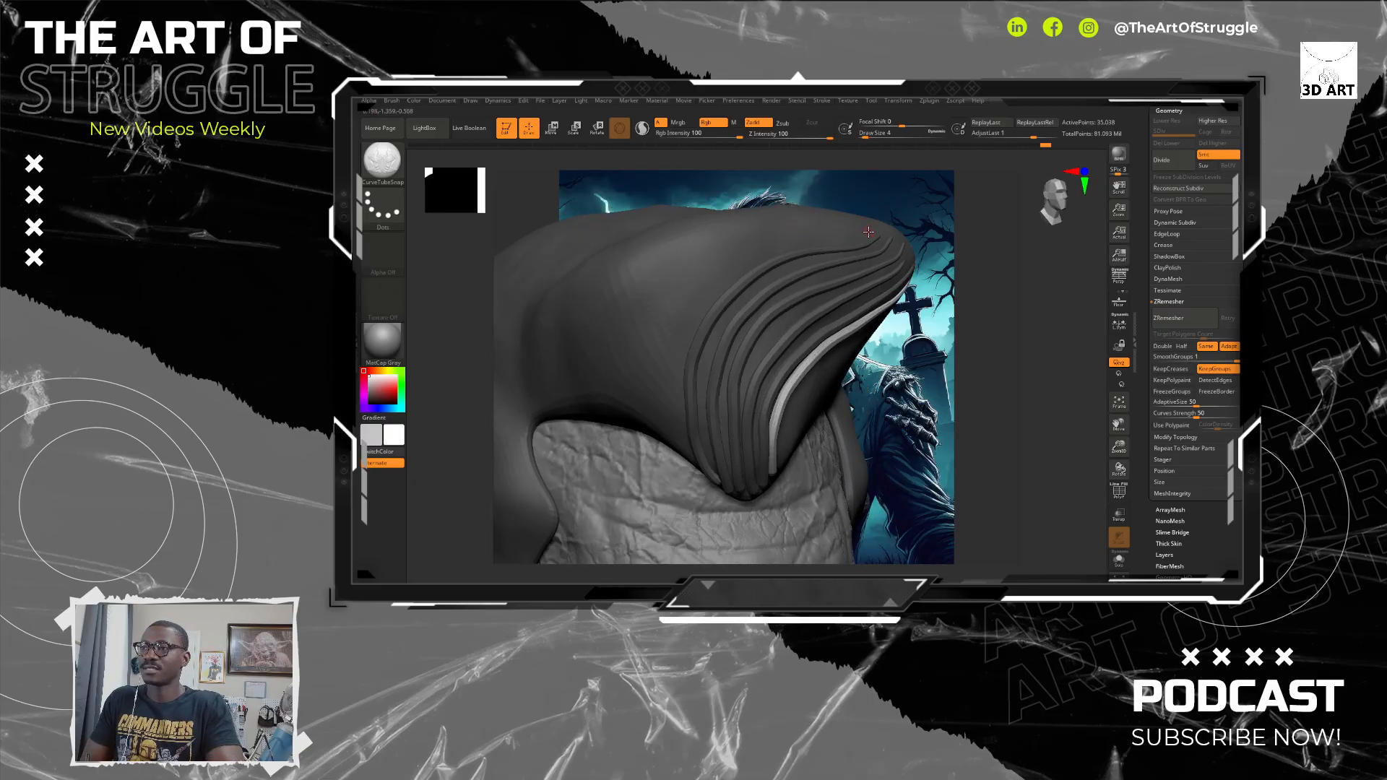
pyautogui.moveTo(868, 231); pyautogui.dragTo(701, 299)
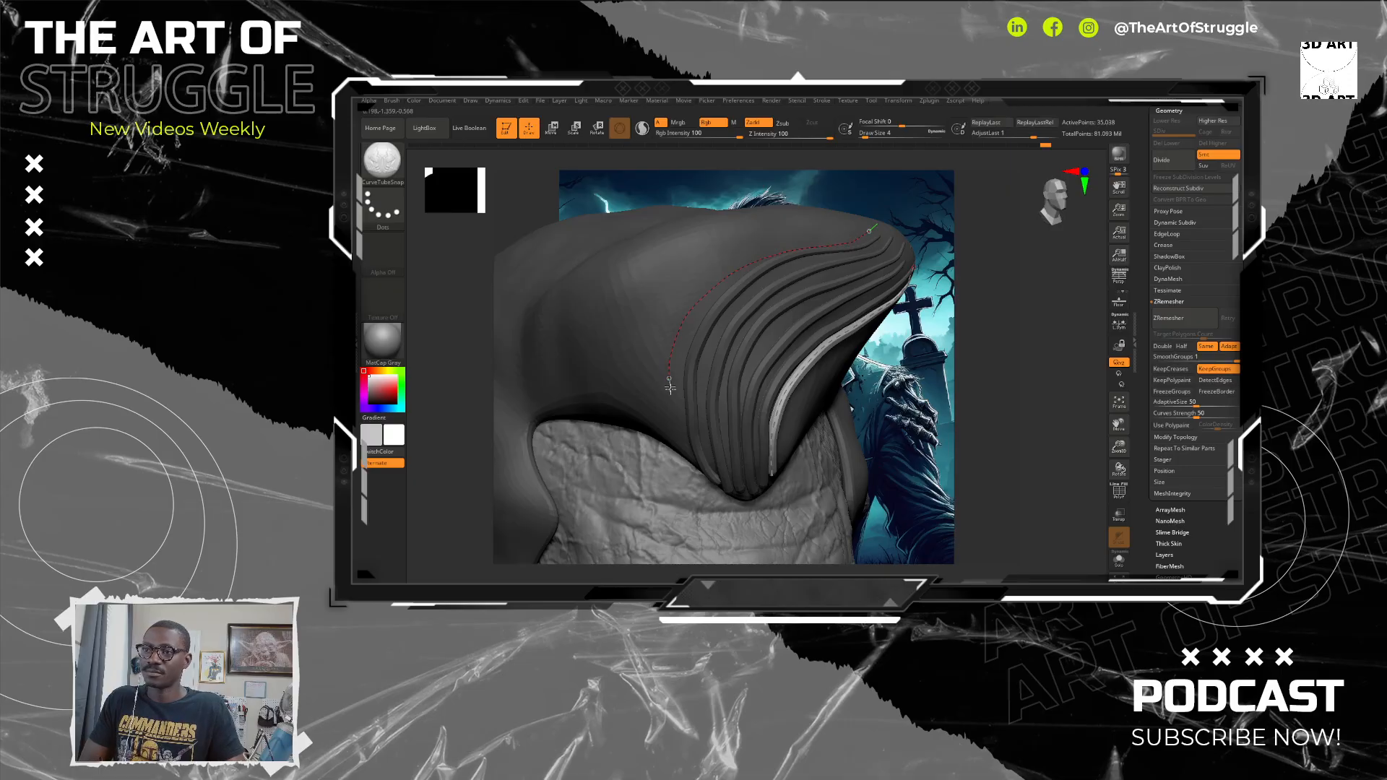
pyautogui.moveTo(697, 470); pyautogui.dragTo(695, 467)
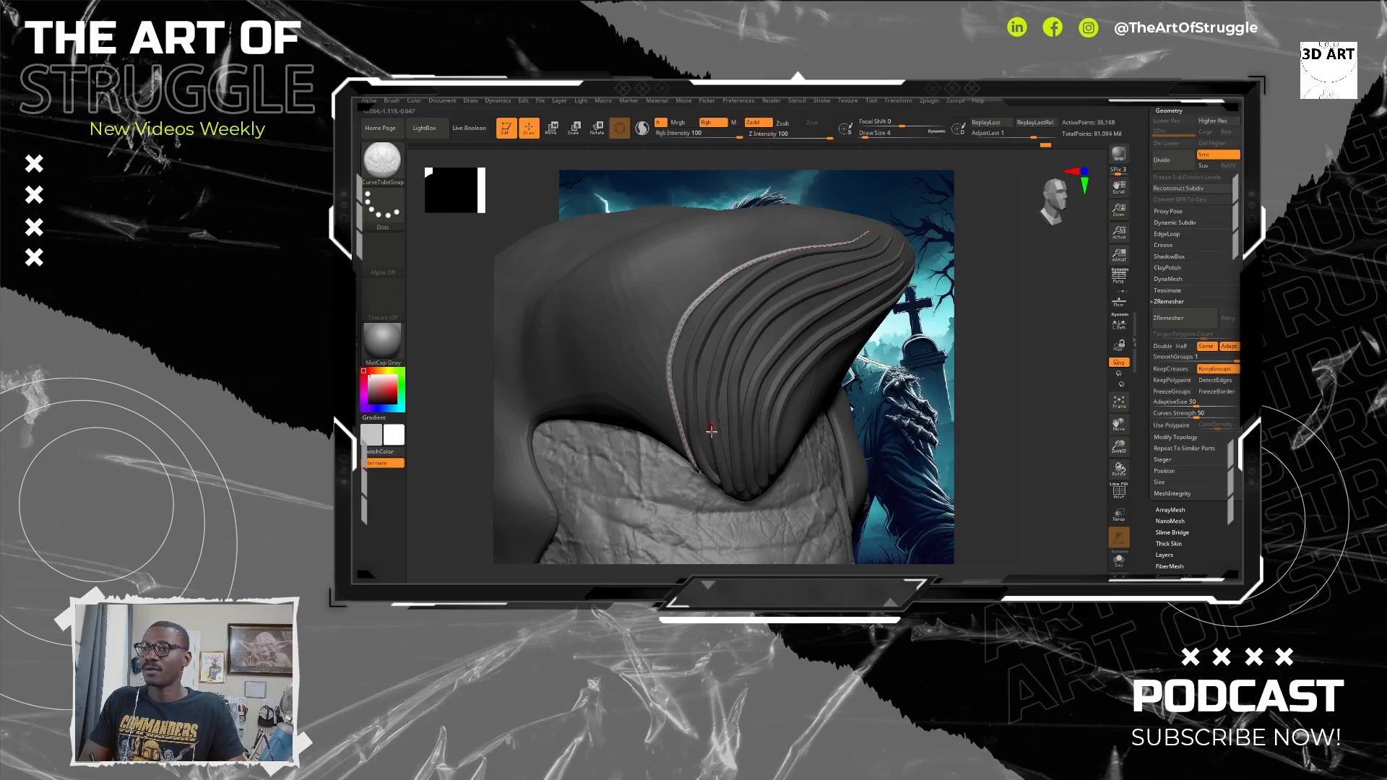
# Step: Increase the brush's draw size for working on the newest strand's curve
pyautogui.press(']')
pyautogui.press(']')
pyautogui.press(']')
pyautogui.press(']')
pyautogui.press(']')
pyautogui.press(']')
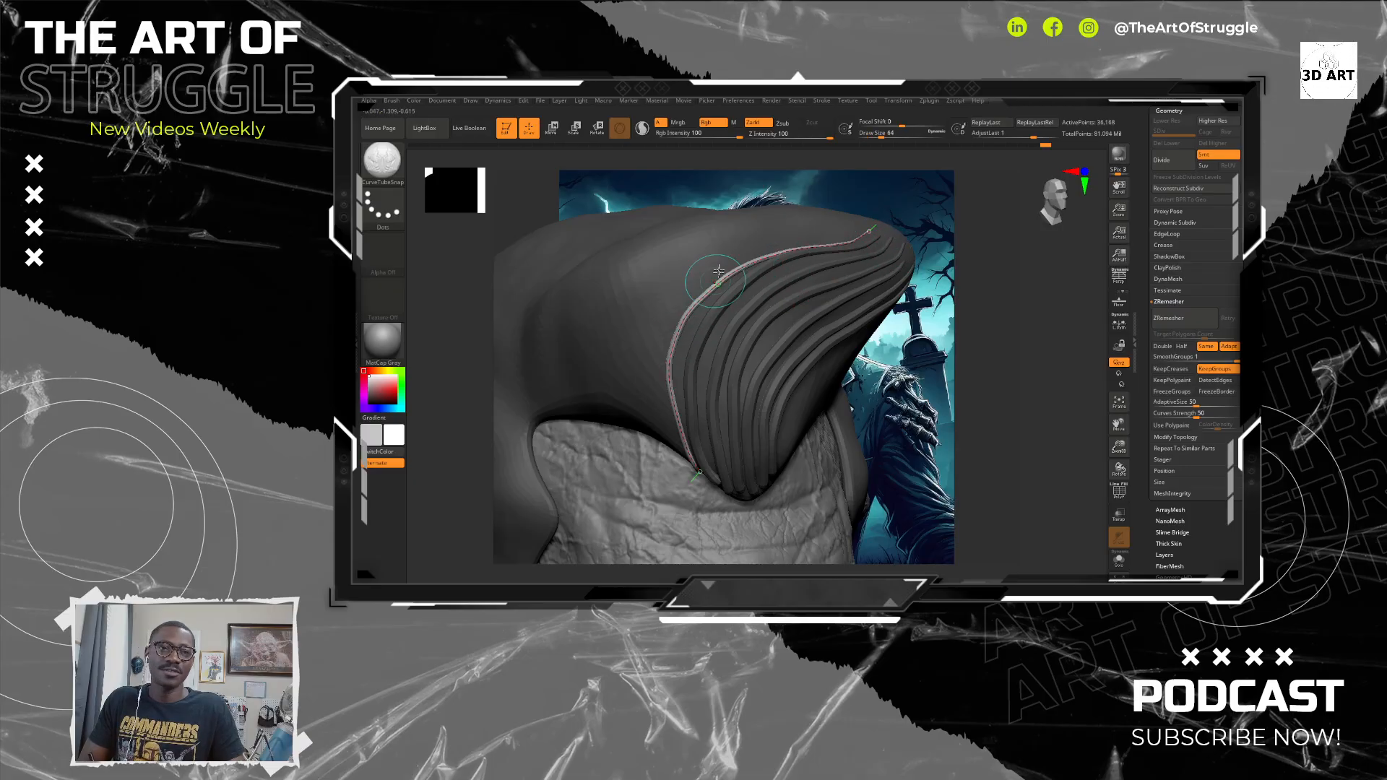
# Step: Try a smaller draw size on the curve of the bundle's outermost strand
pyautogui.press('[')
pyautogui.press('[')
pyautogui.press('[')
pyautogui.press('[')
pyautogui.press('[')
pyautogui.press('[')
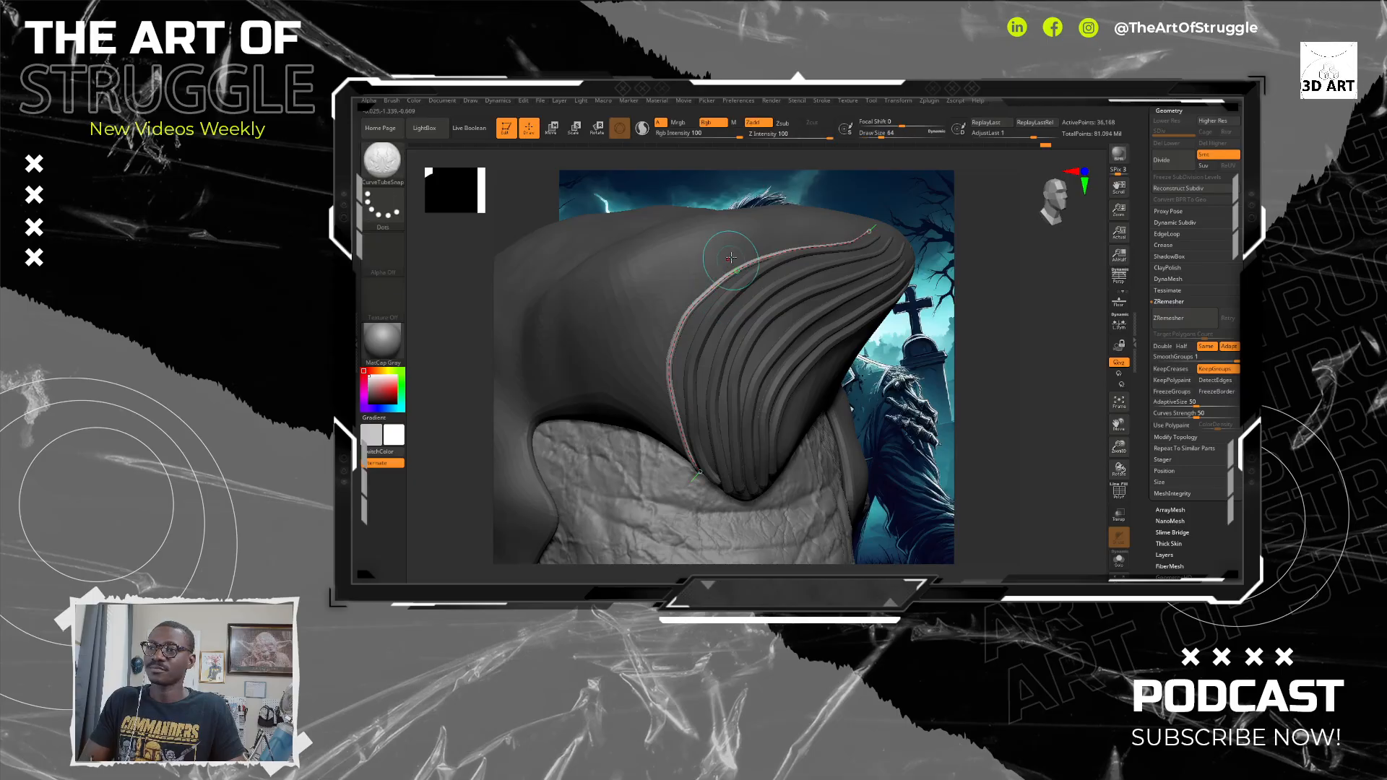
pyautogui.click(737, 261)
pyautogui.hotkey('ctrl', 'z')
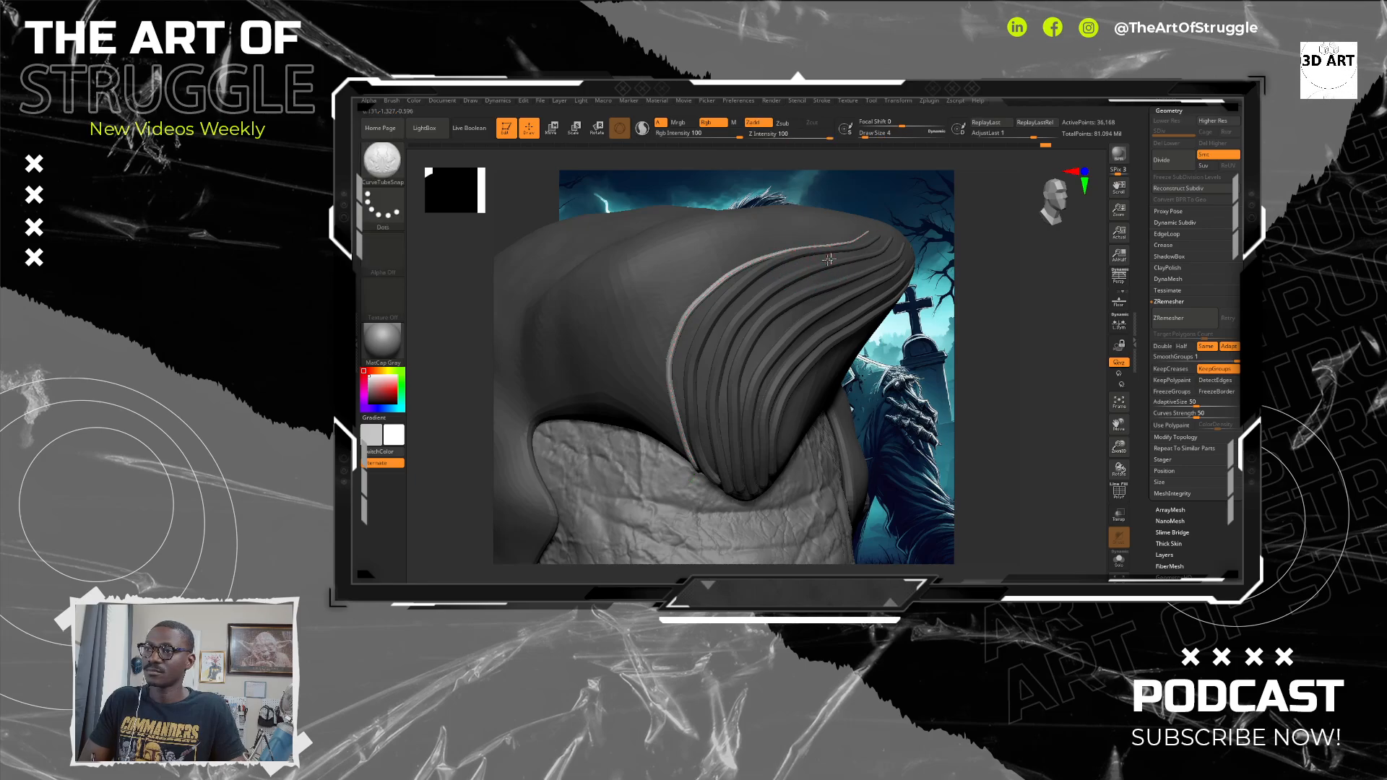
pyautogui.moveTo(765, 276)
pyautogui.mouseDown()
pyautogui.moveTo(702, 362)
pyautogui.moveTo(709, 446)
pyautogui.mouseUp()
pyautogui.moveTo(731, 293); pyautogui.dragTo(806, 272)
pyautogui.click(738, 305)
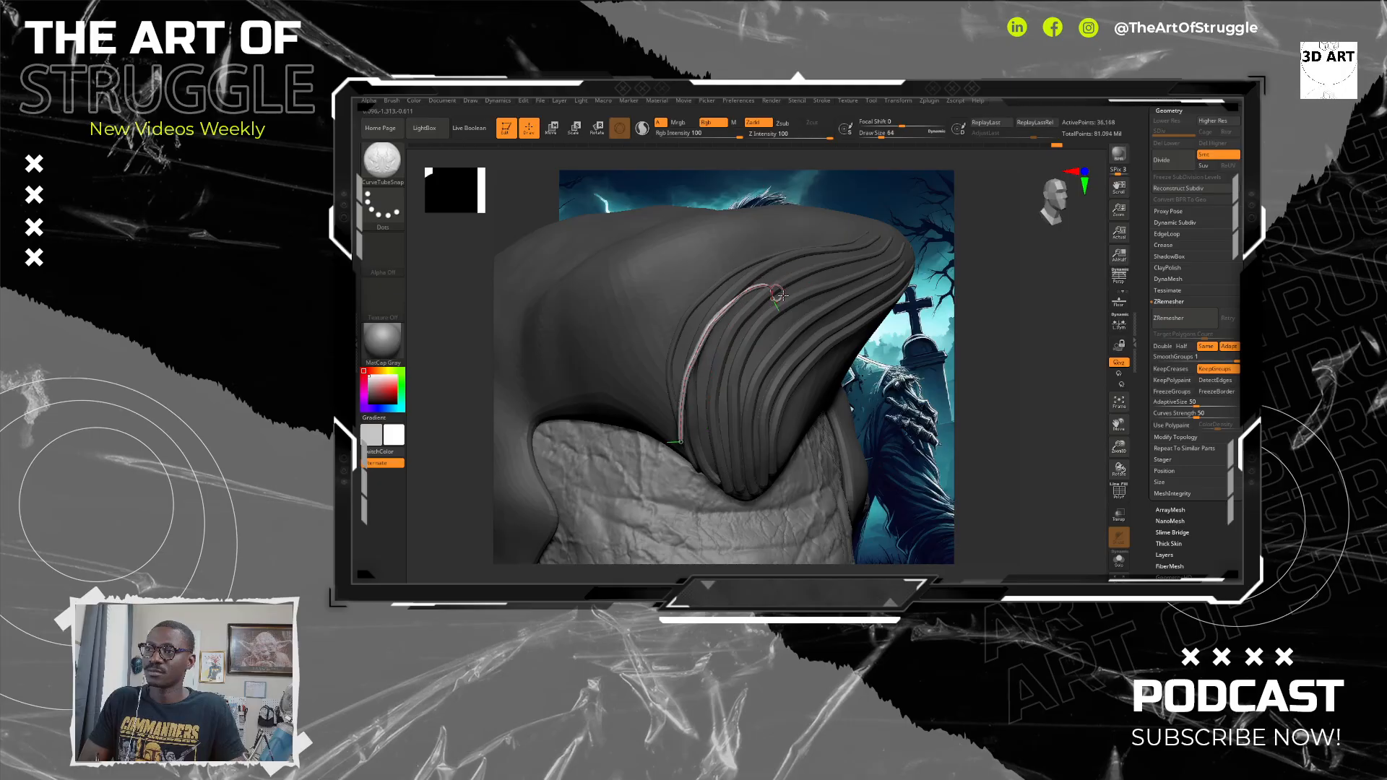
pyautogui.moveTo(719, 329)
pyautogui.mouseDown()
pyautogui.moveTo(765, 269)
pyautogui.moveTo(809, 251)
pyautogui.moveTo(785, 244)
pyautogui.moveTo(752, 306)
pyautogui.mouseUp()
pyautogui.hotkey('ctrl', 'z')
pyautogui.hotkey('ctrl', 'z')
pyautogui.moveTo(836, 250); pyautogui.dragTo(851, 269)
pyautogui.hotkey('ctrl', 'z')
pyautogui.hotkey('ctrl', 'z')
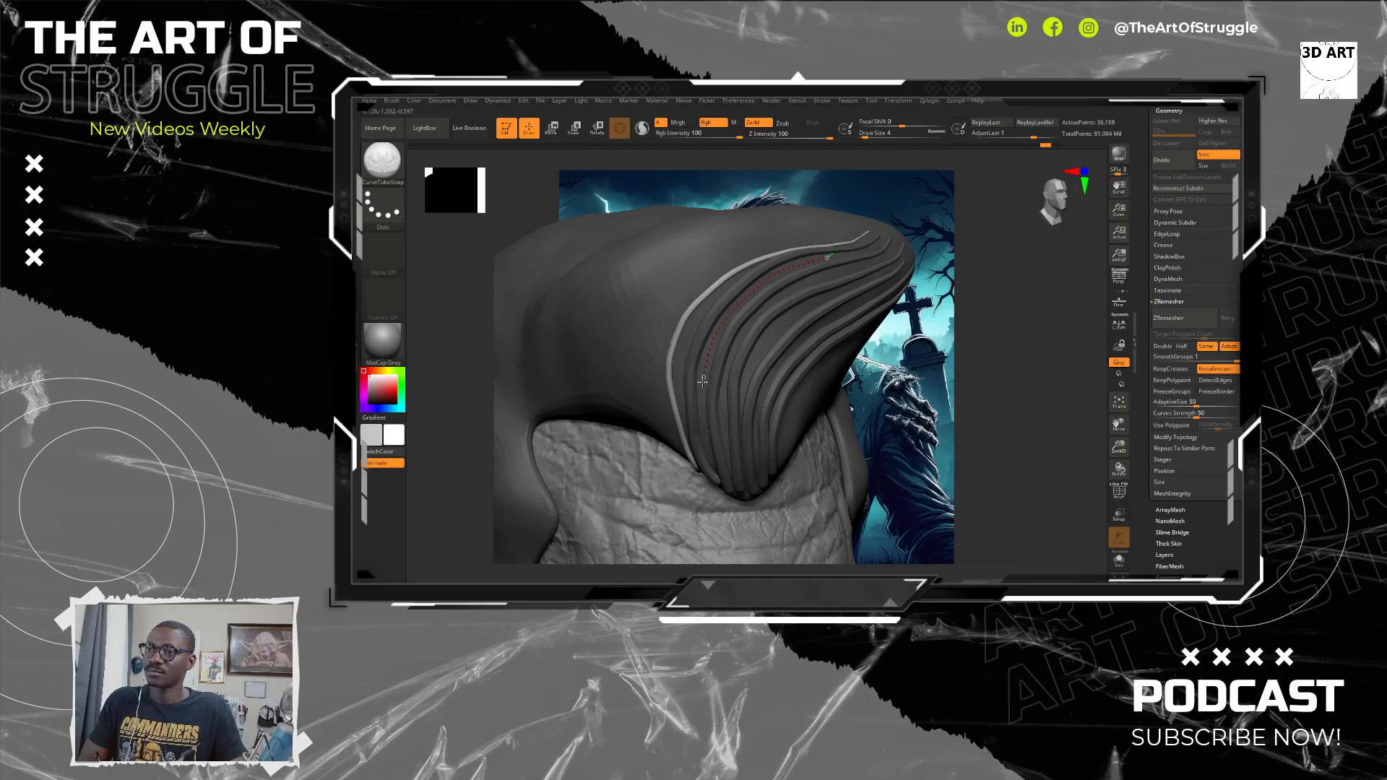
# Step: Draw a strand just inside the outermost one down to the hairline, plus a short one from the quiff's tip partway down the bundle
pyautogui.click(715, 473)
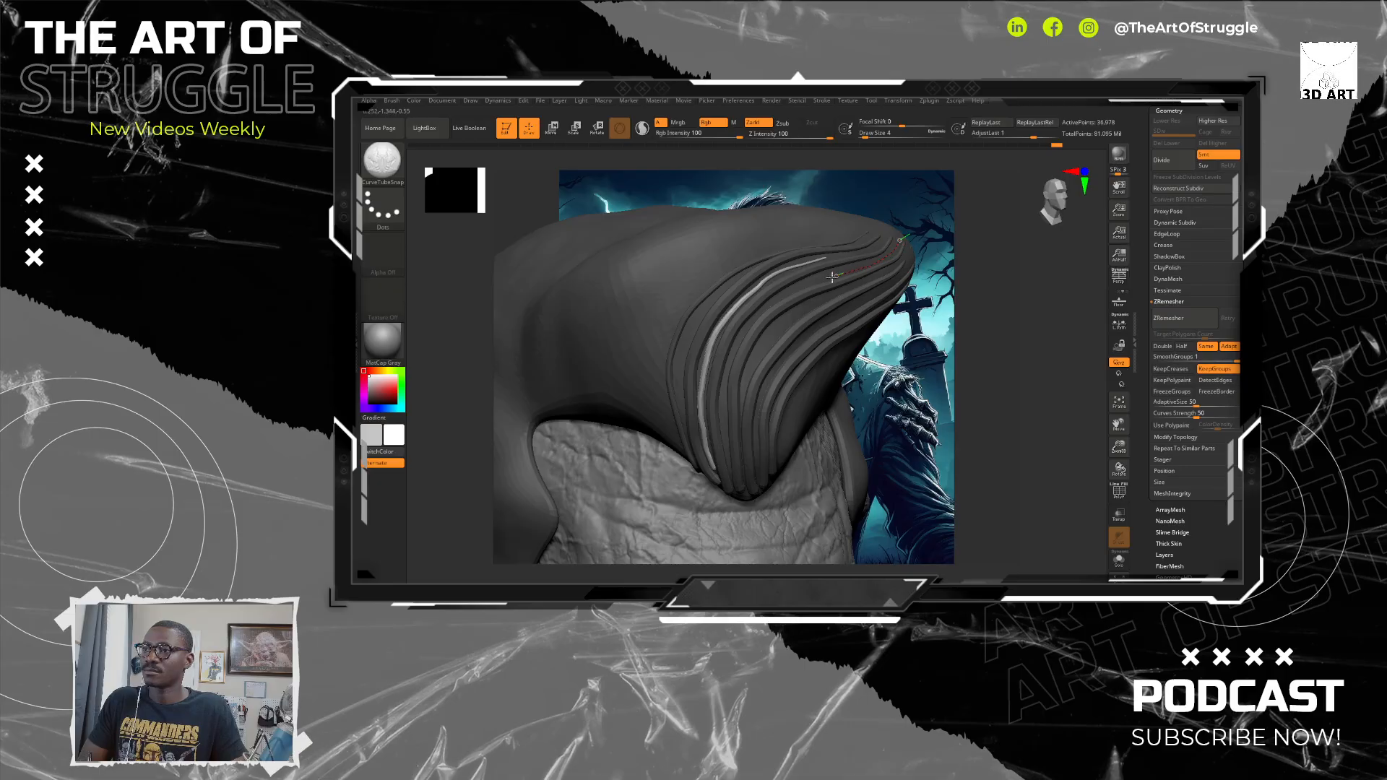
pyautogui.moveTo(773, 302); pyautogui.dragTo(775, 300)
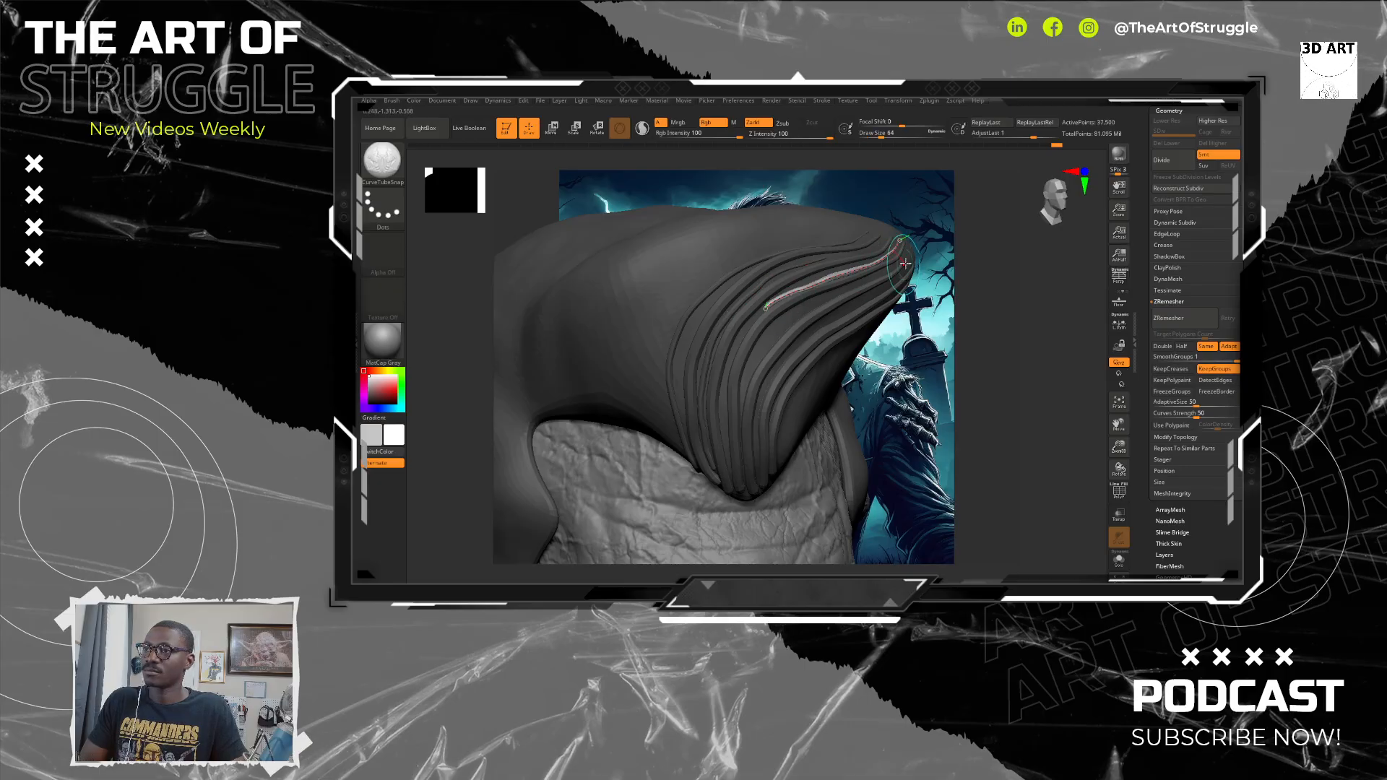
pyautogui.moveTo(1003, 293); pyautogui.dragTo(989, 265)
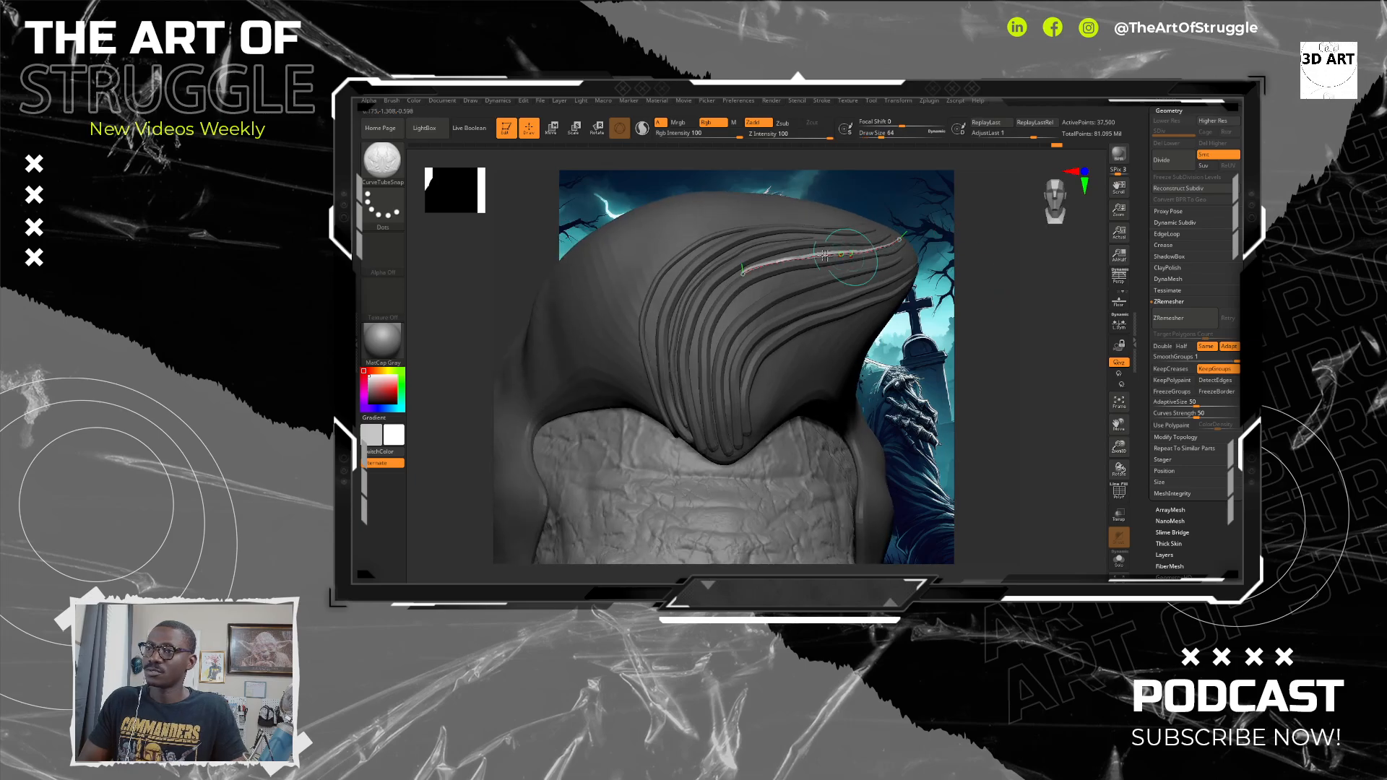
pyautogui.hotkey('ctrl', 'z')
pyautogui.moveTo(898, 237); pyautogui.dragTo(850, 251)
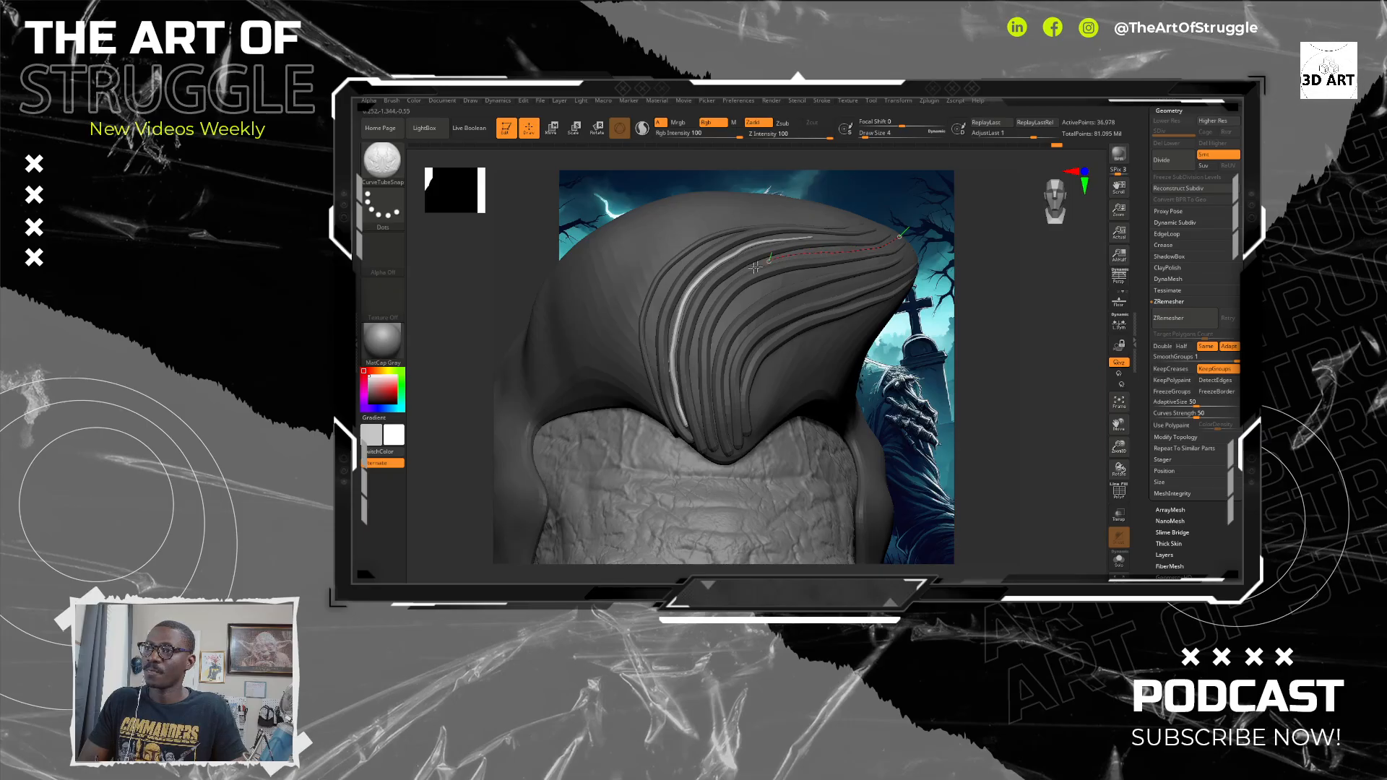
pyautogui.moveTo(755, 268); pyautogui.dragTo(728, 279)
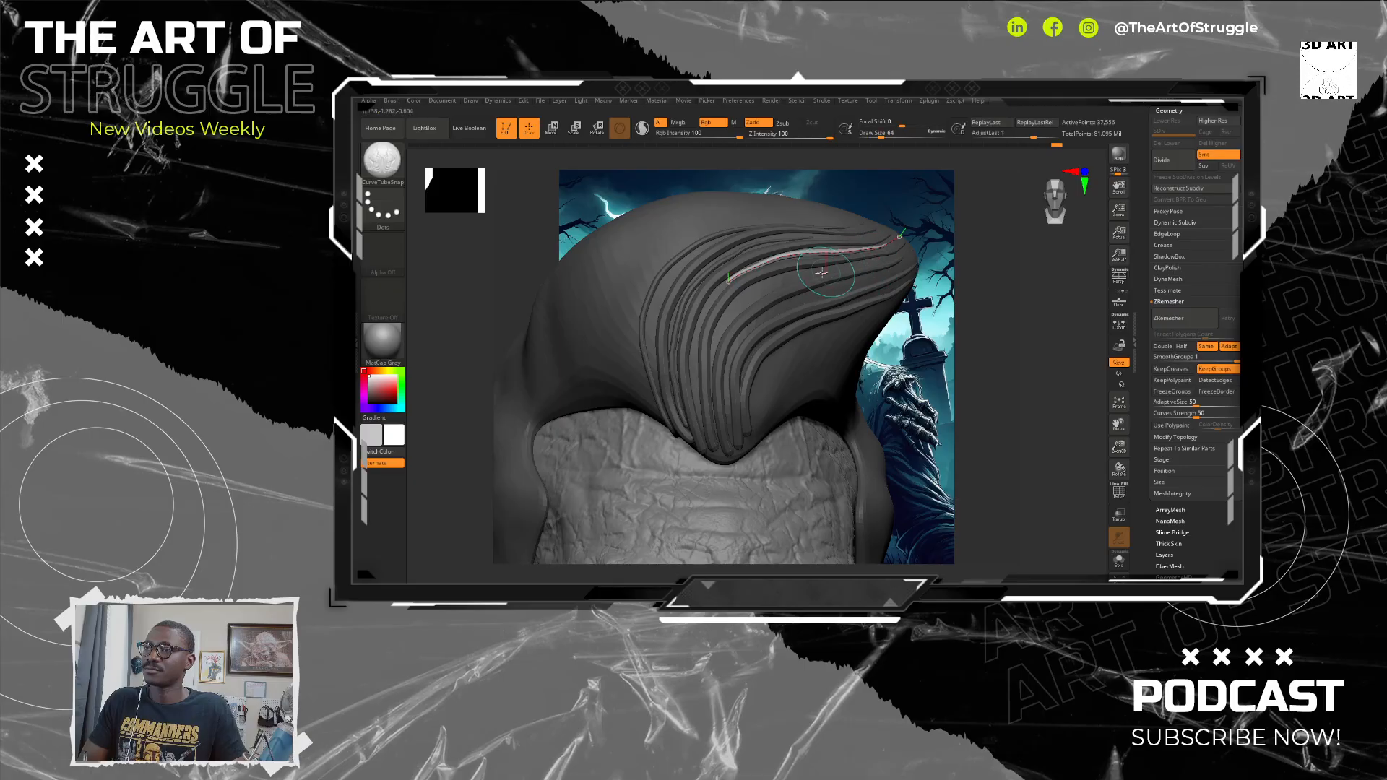
# Step: Draw another tube strand below the short one, from the quiff's tip through the bundle's middle to the start of its downward bend
pyautogui.press('ctrl')
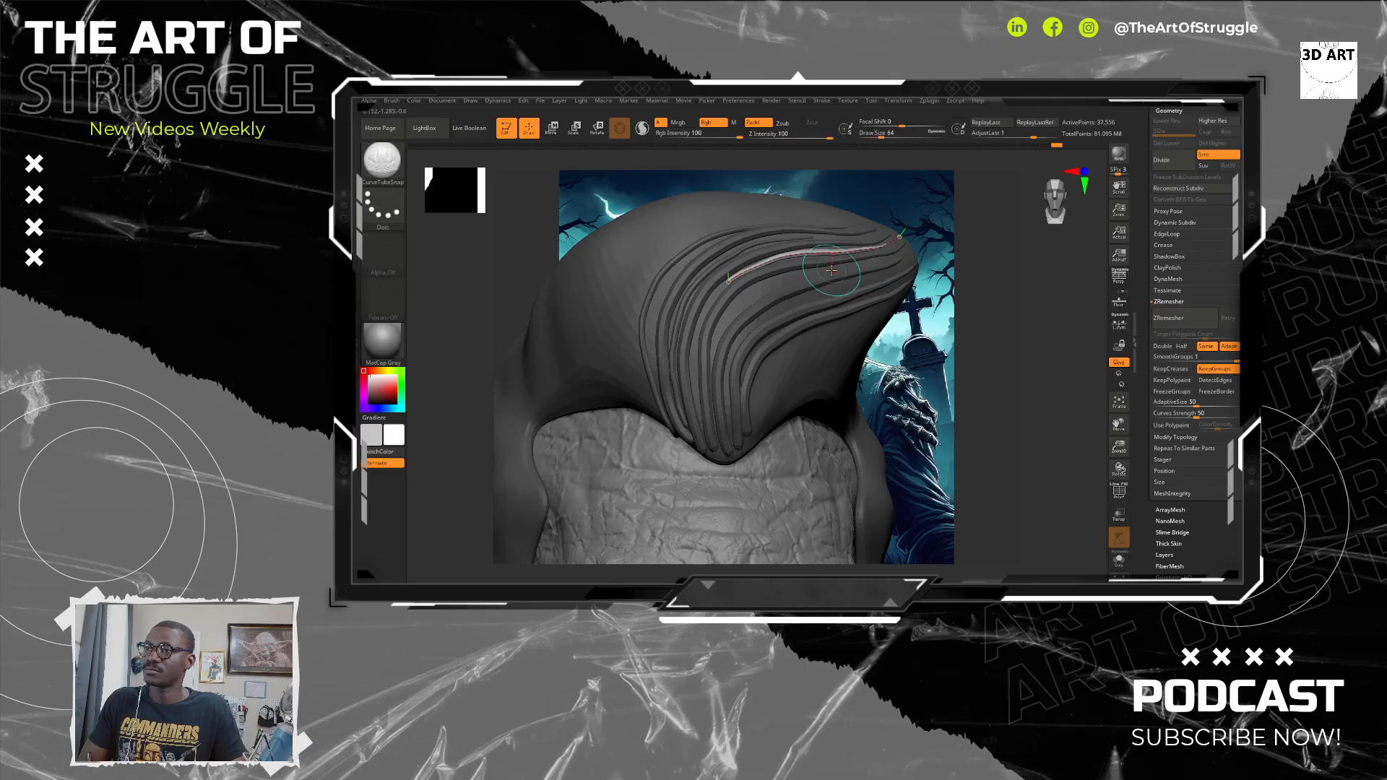
pyautogui.press('ctrl')
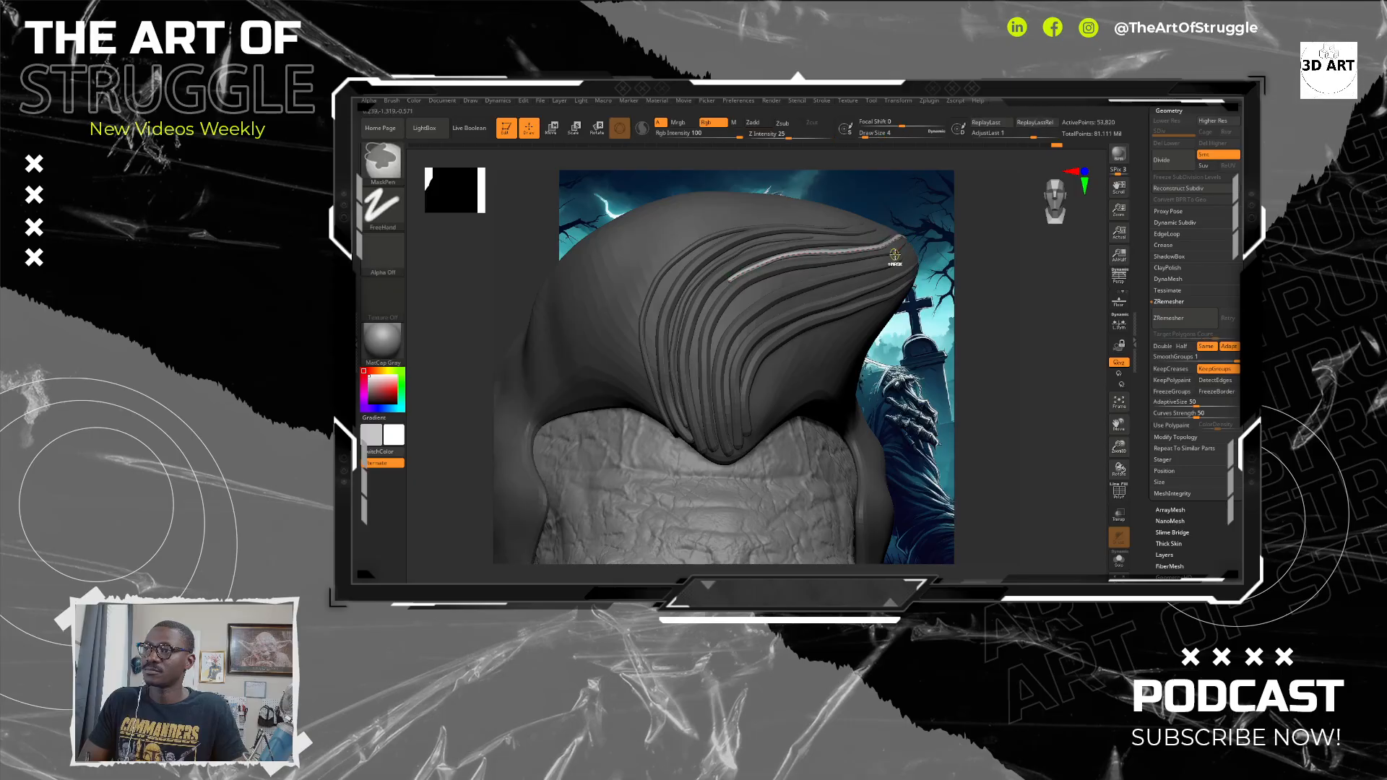
pyautogui.press('ctrl')
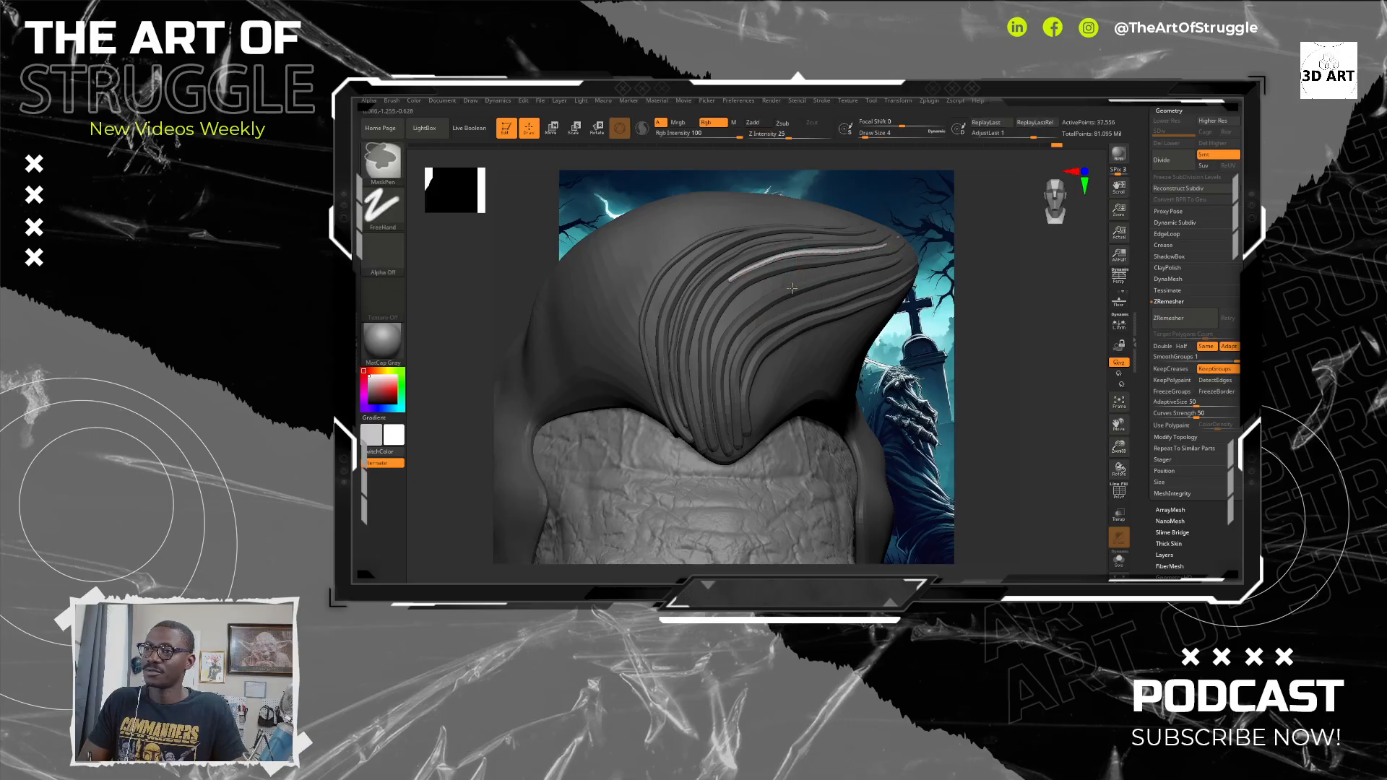
pyautogui.press('ctrl')
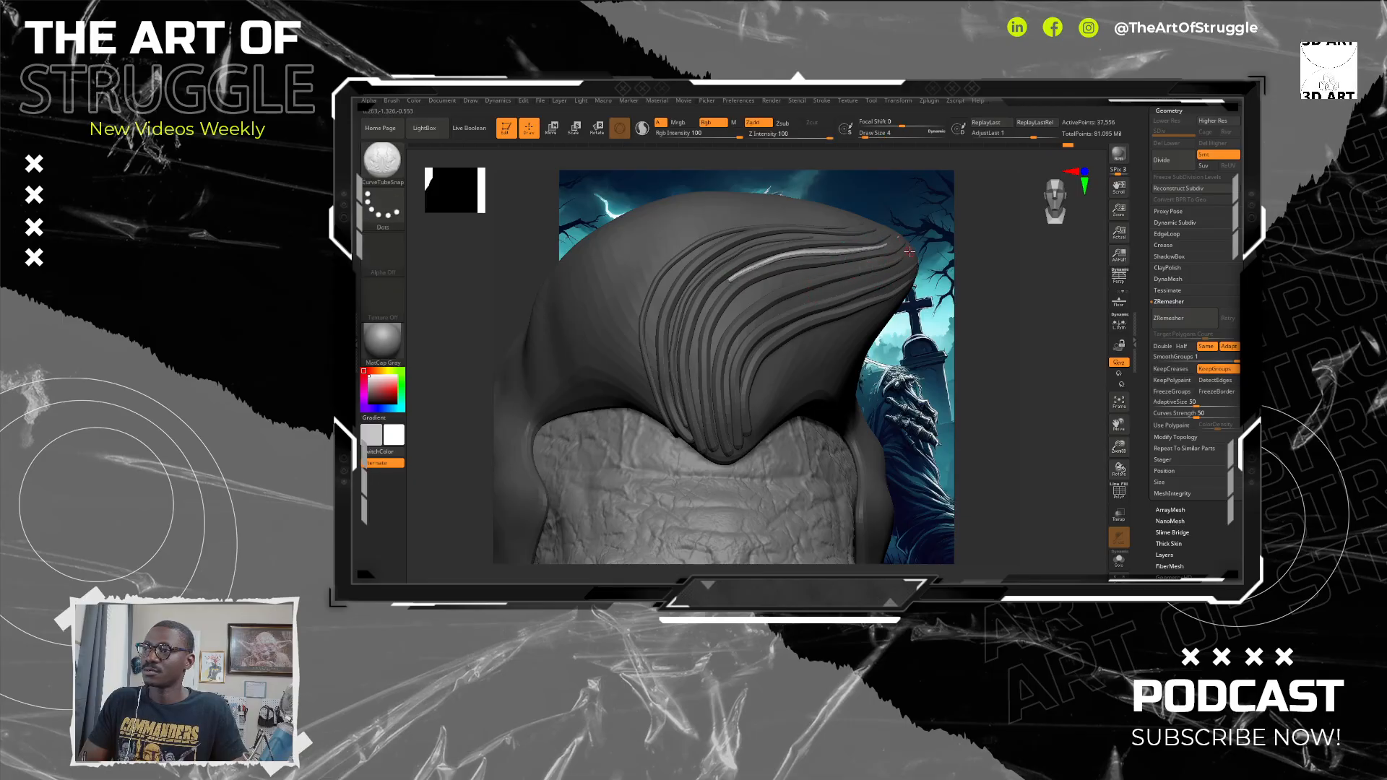
pyautogui.moveTo(909, 248); pyautogui.dragTo(867, 265)
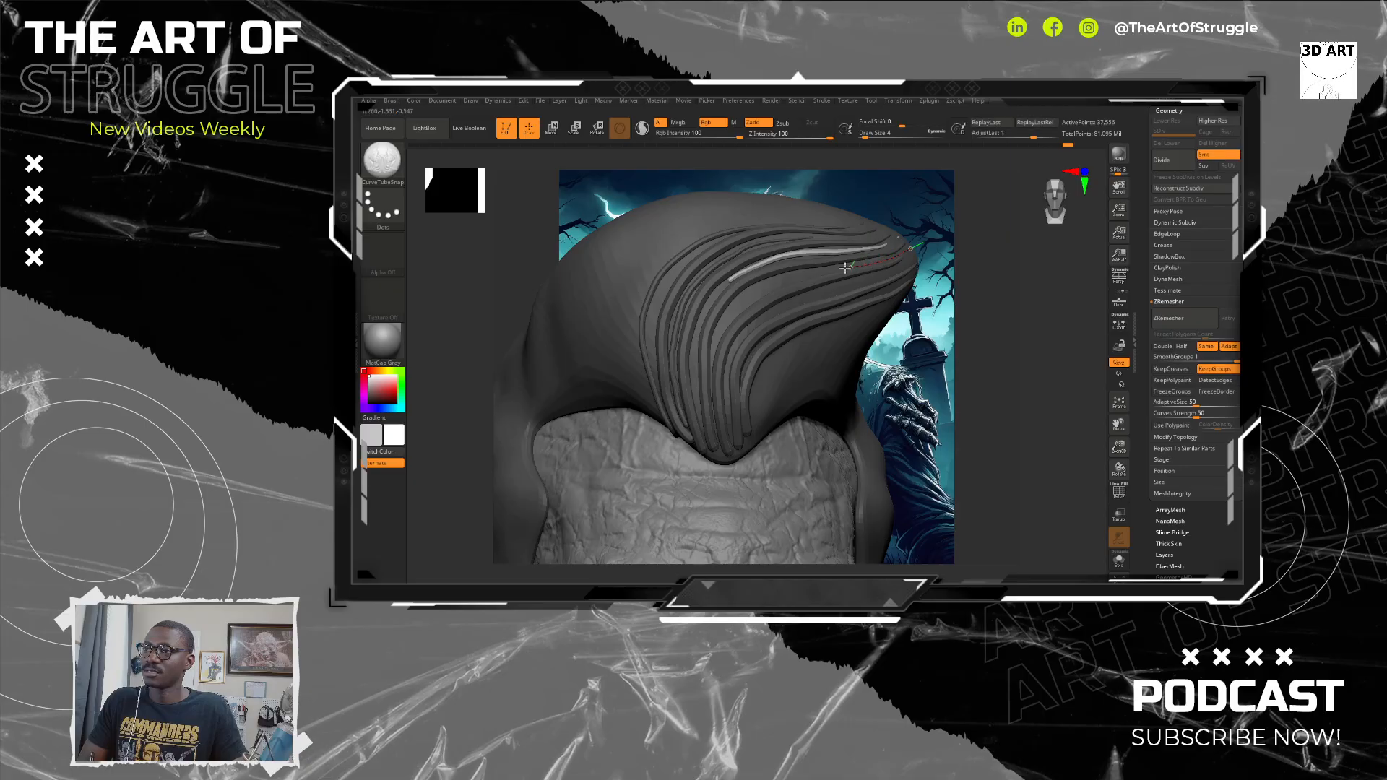
pyautogui.moveTo(721, 327); pyautogui.dragTo(721, 327)
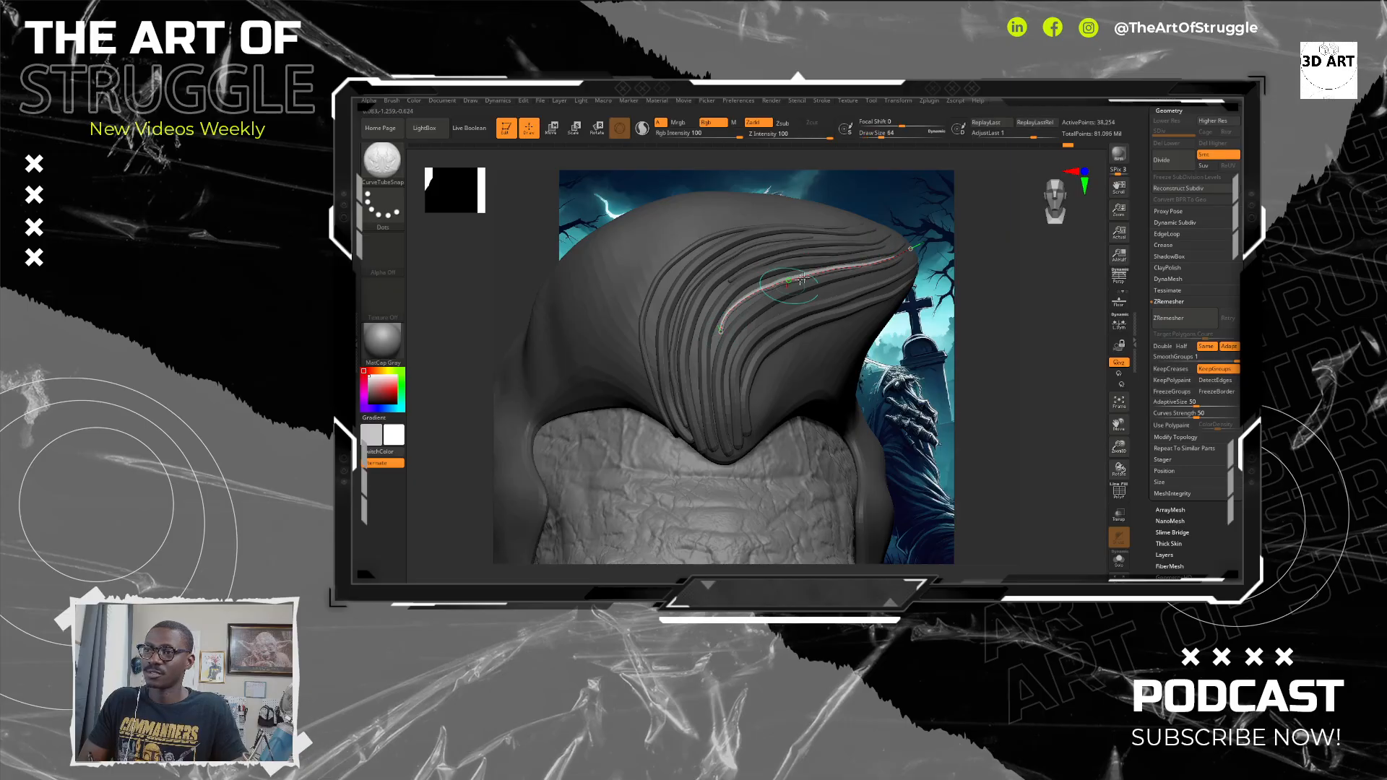
pyautogui.press('ctrl')
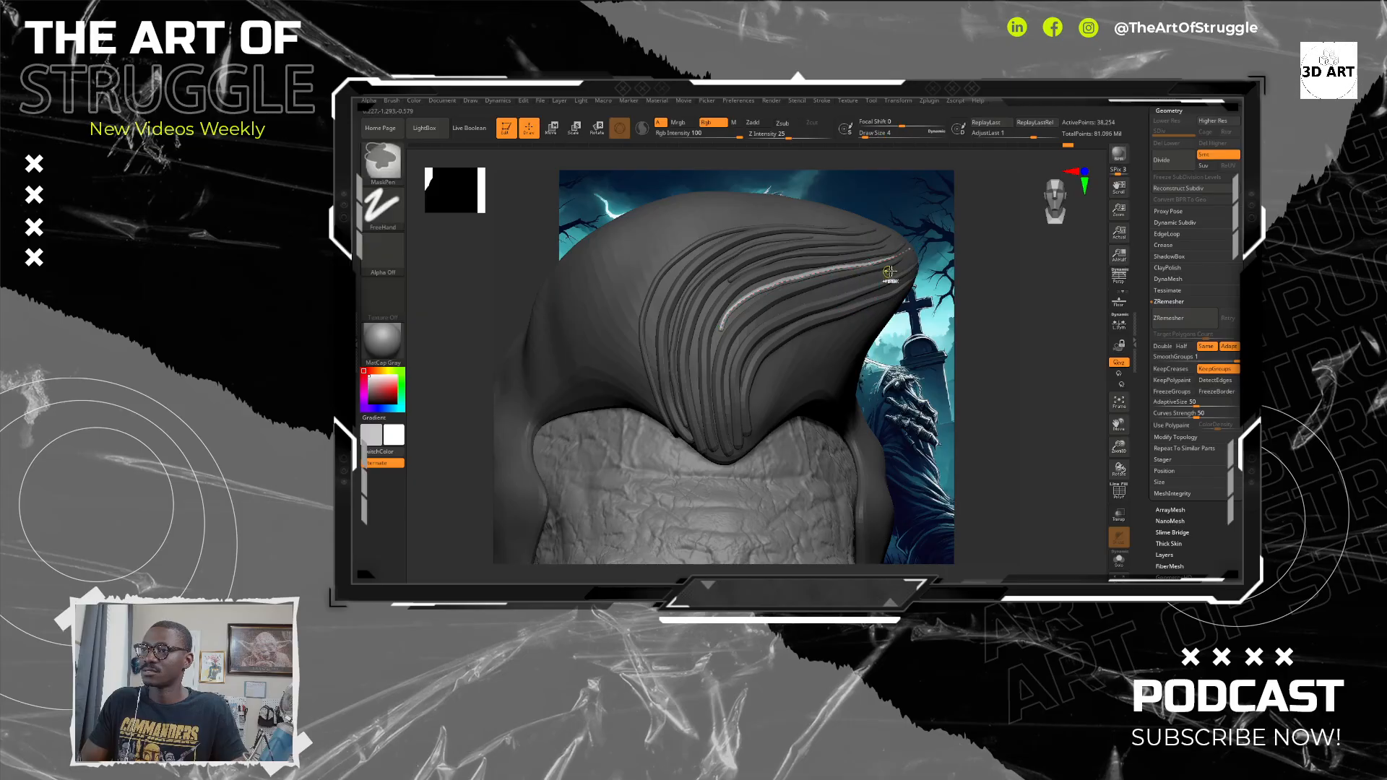
pyautogui.moveTo(910, 261); pyautogui.dragTo(892, 264)
pyautogui.hotkey('ctrl', 'z')
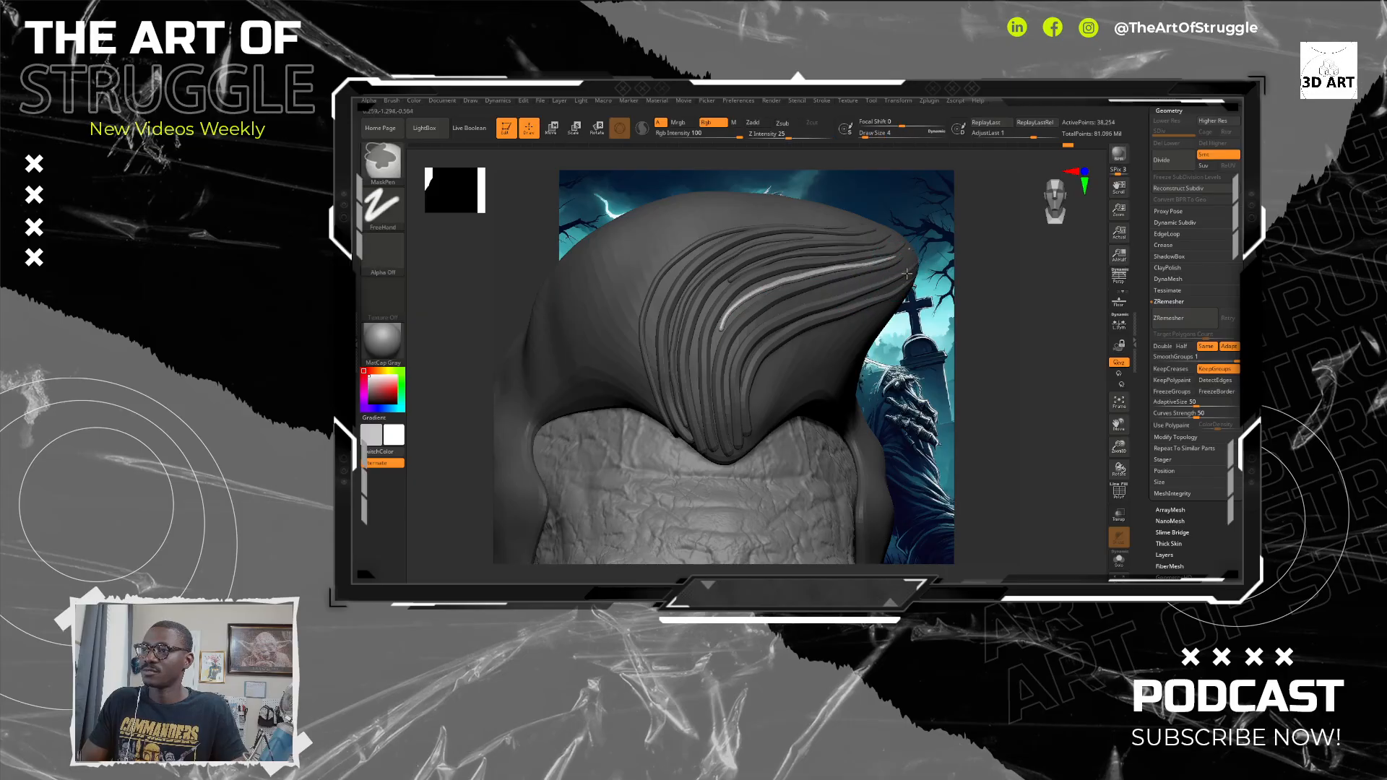
pyautogui.click(909, 263)
pyautogui.hotkey('ctrl', 'z')
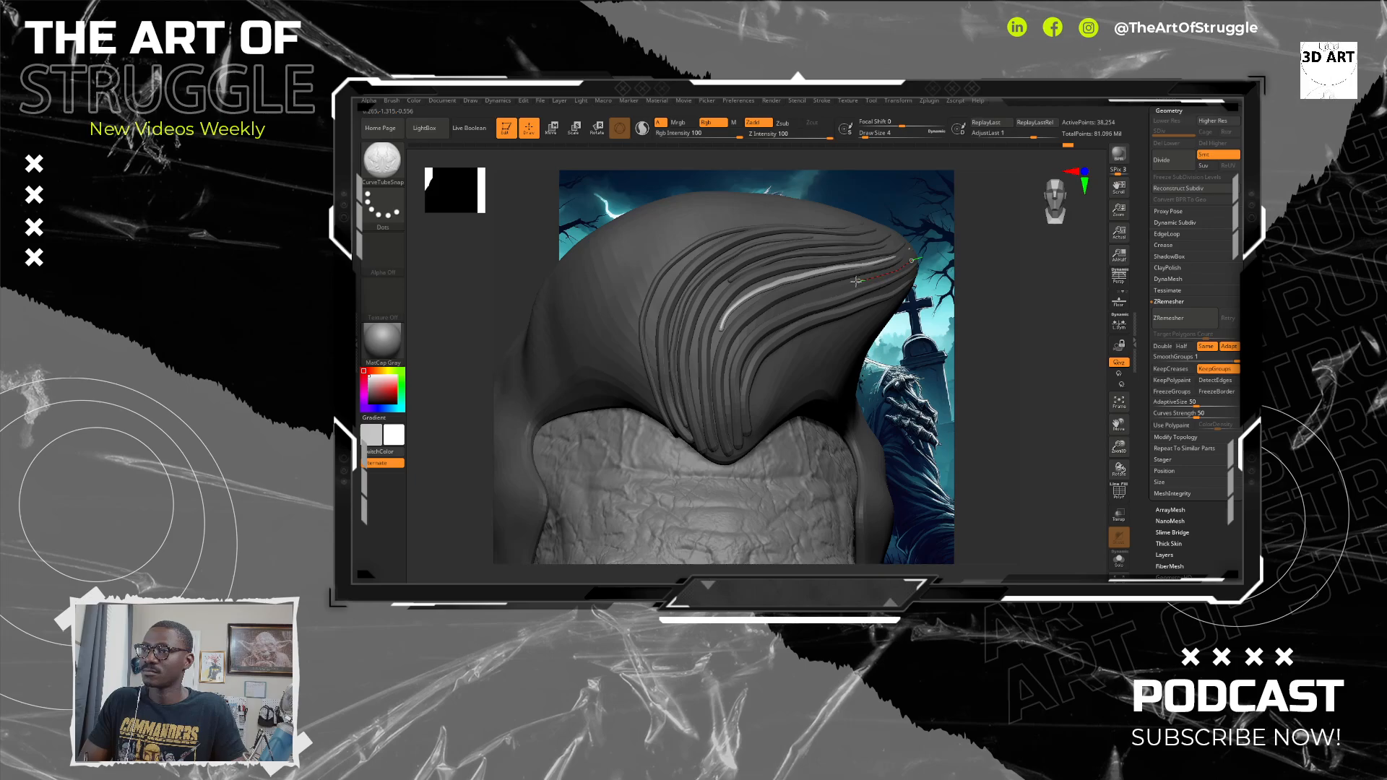
# Step: Fill the remaining gap in the bundle with two short strands, one along the middle bend and one starting at the quiff's tip
pyautogui.moveTo(749, 330); pyautogui.dragTo(740, 352)
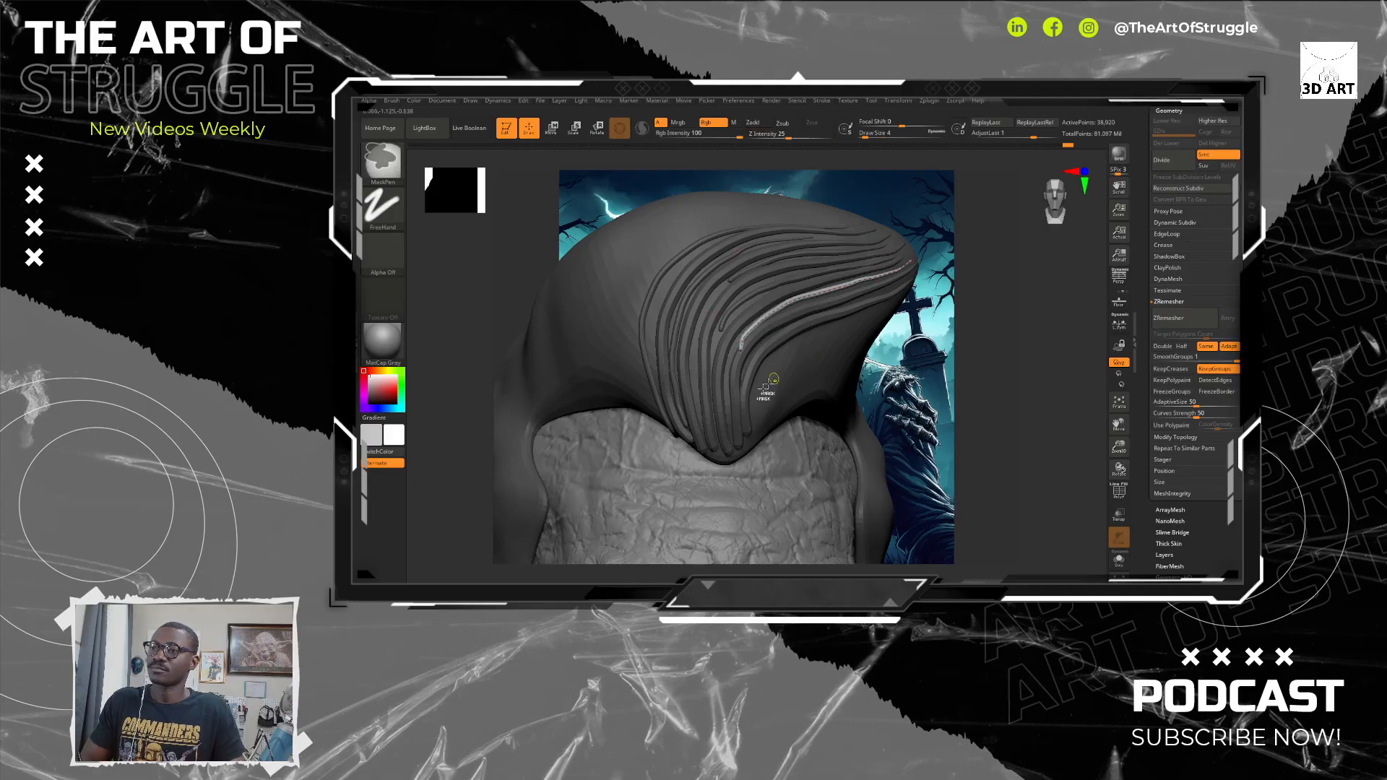
pyautogui.hotkey('ctrl', 'z')
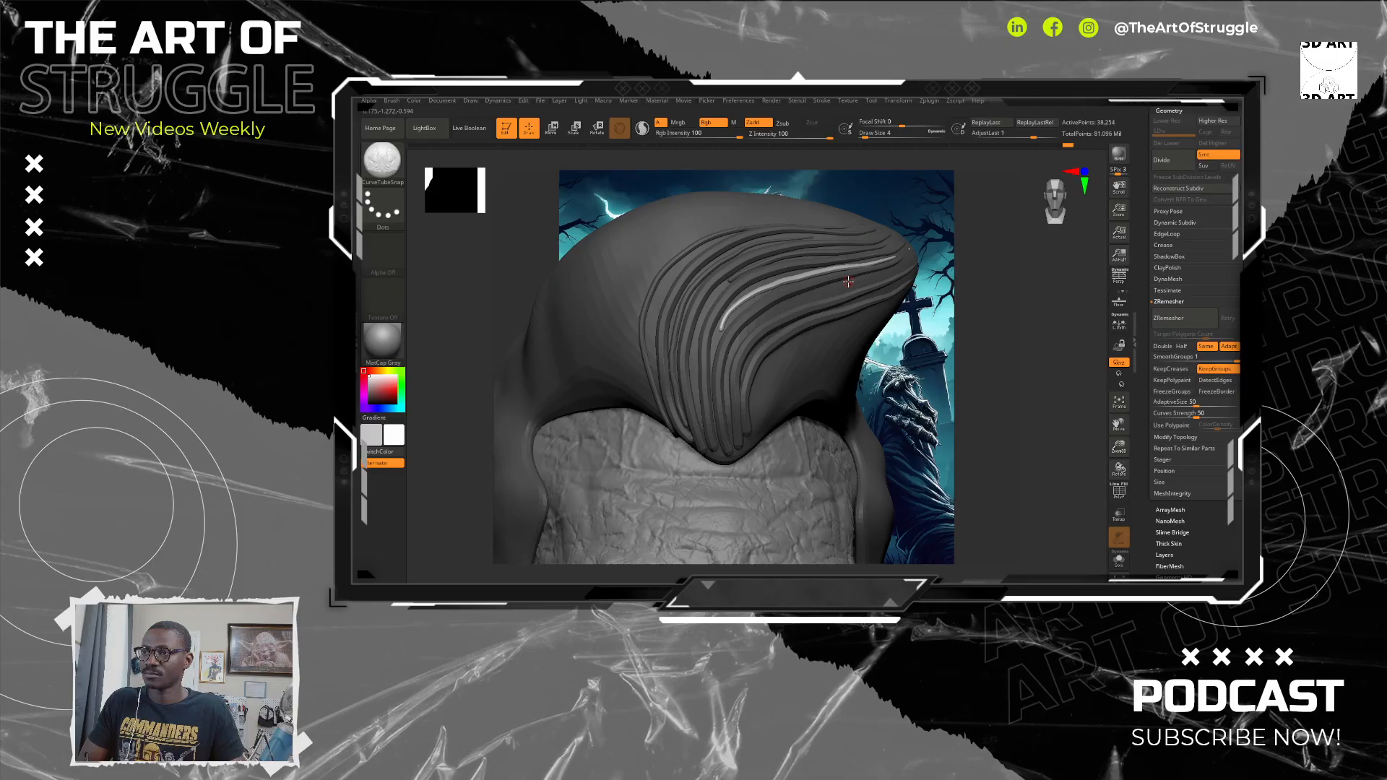
pyautogui.moveTo(847, 281)
pyautogui.mouseDown()
pyautogui.moveTo(759, 318)
pyautogui.moveTo(731, 353)
pyautogui.mouseUp()
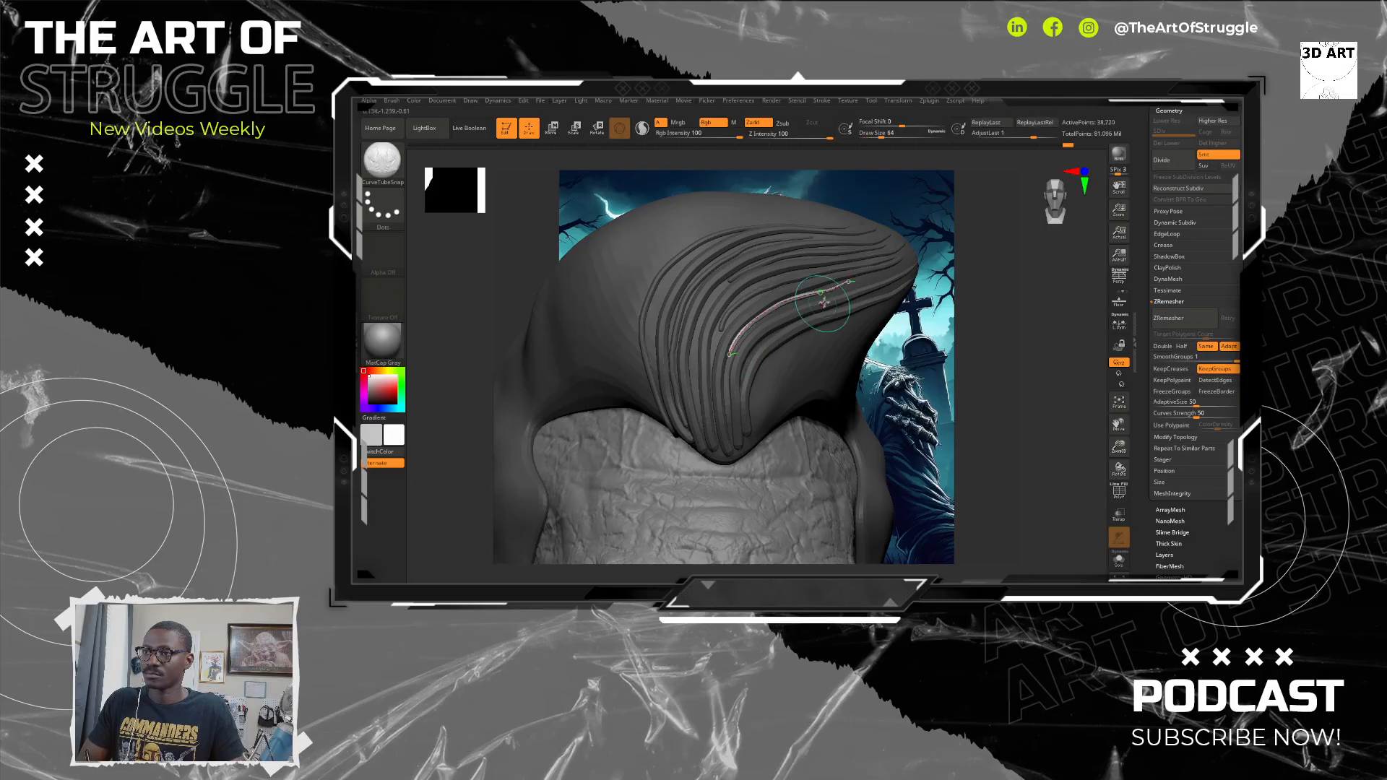
pyautogui.press('ctrl')
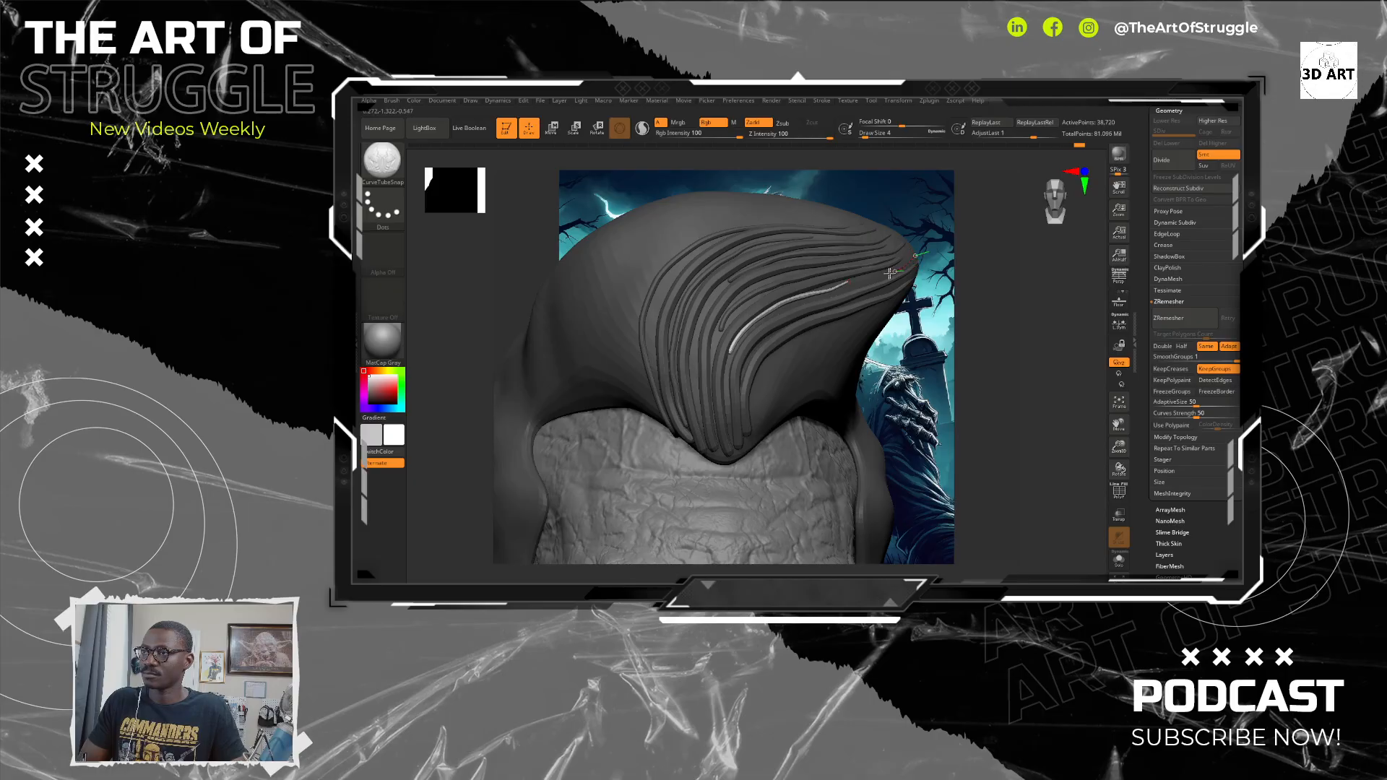
pyautogui.moveTo(817, 303); pyautogui.dragTo(818, 302)
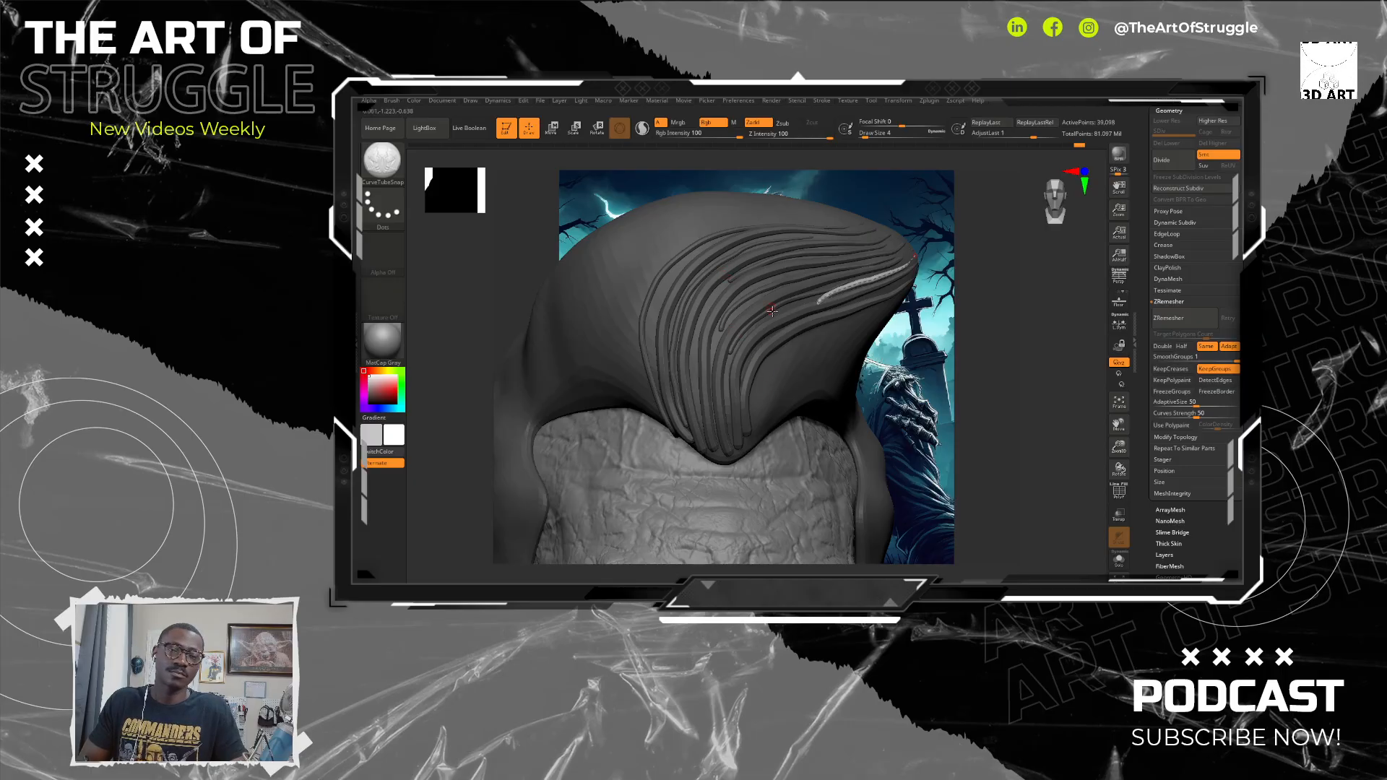
# Step: Adjust the newest short strand's curve by extending its inner end slightly and repositioning its end at the quiff's tip
pyautogui.press('shift')
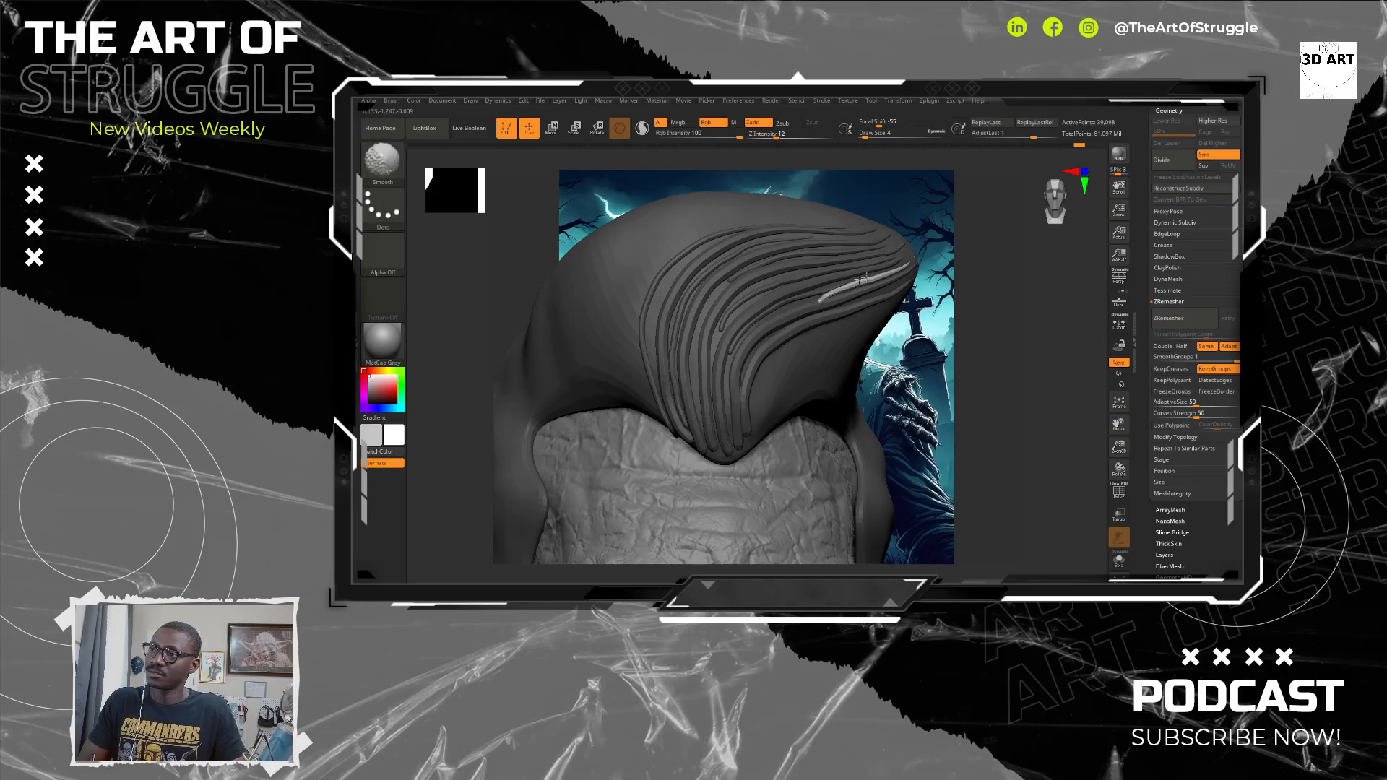
pyautogui.press('ctrl')
pyautogui.press('ctrl')
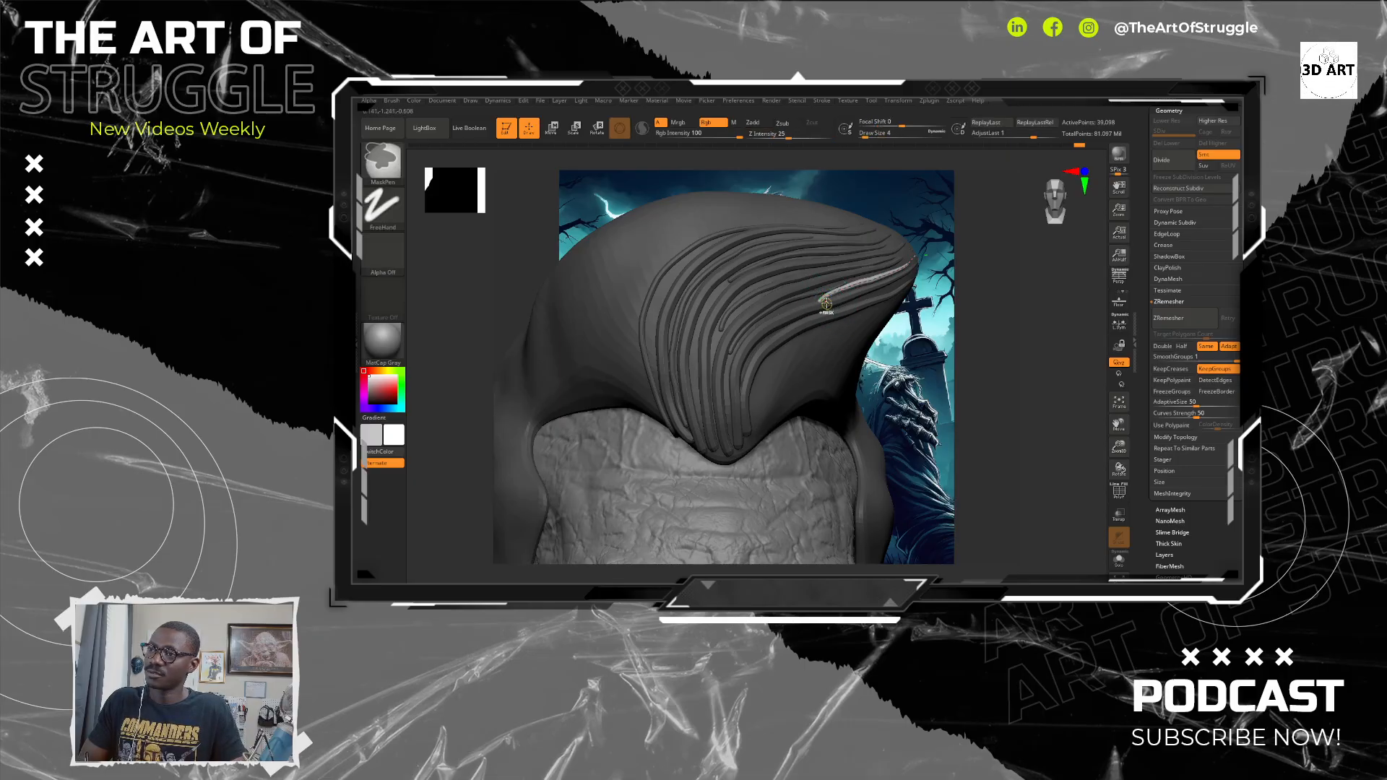
pyautogui.press('shift')
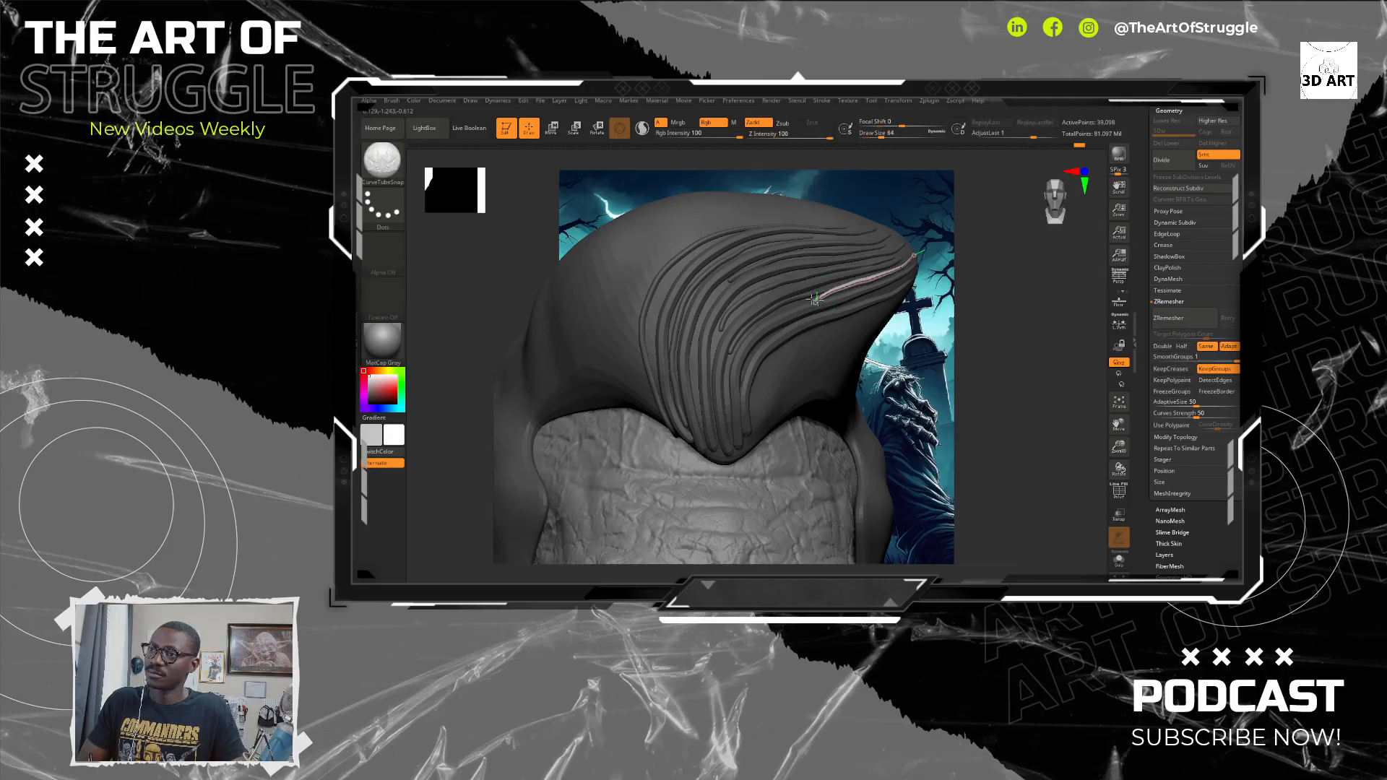
pyautogui.moveTo(820, 298); pyautogui.dragTo(806, 306)
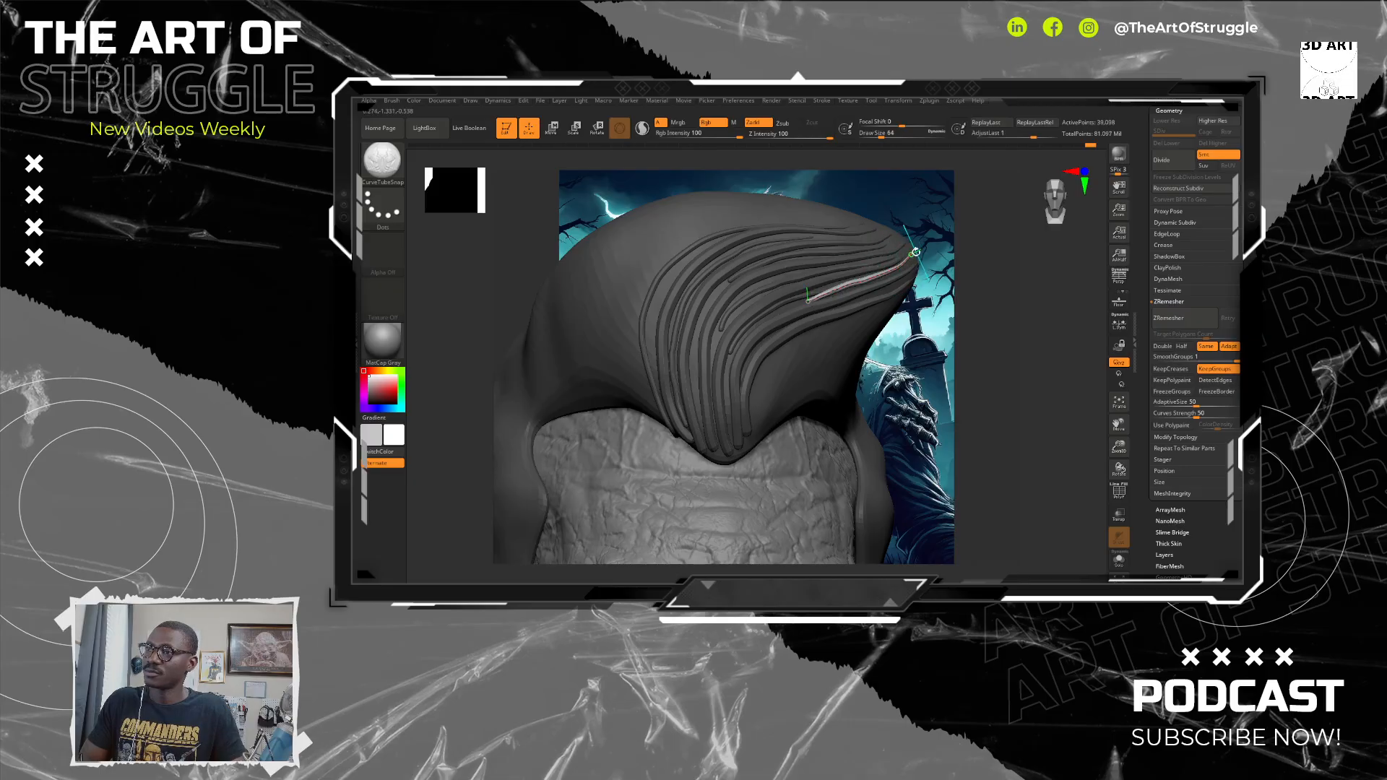
pyautogui.moveTo(912, 252); pyautogui.dragTo(912, 255)
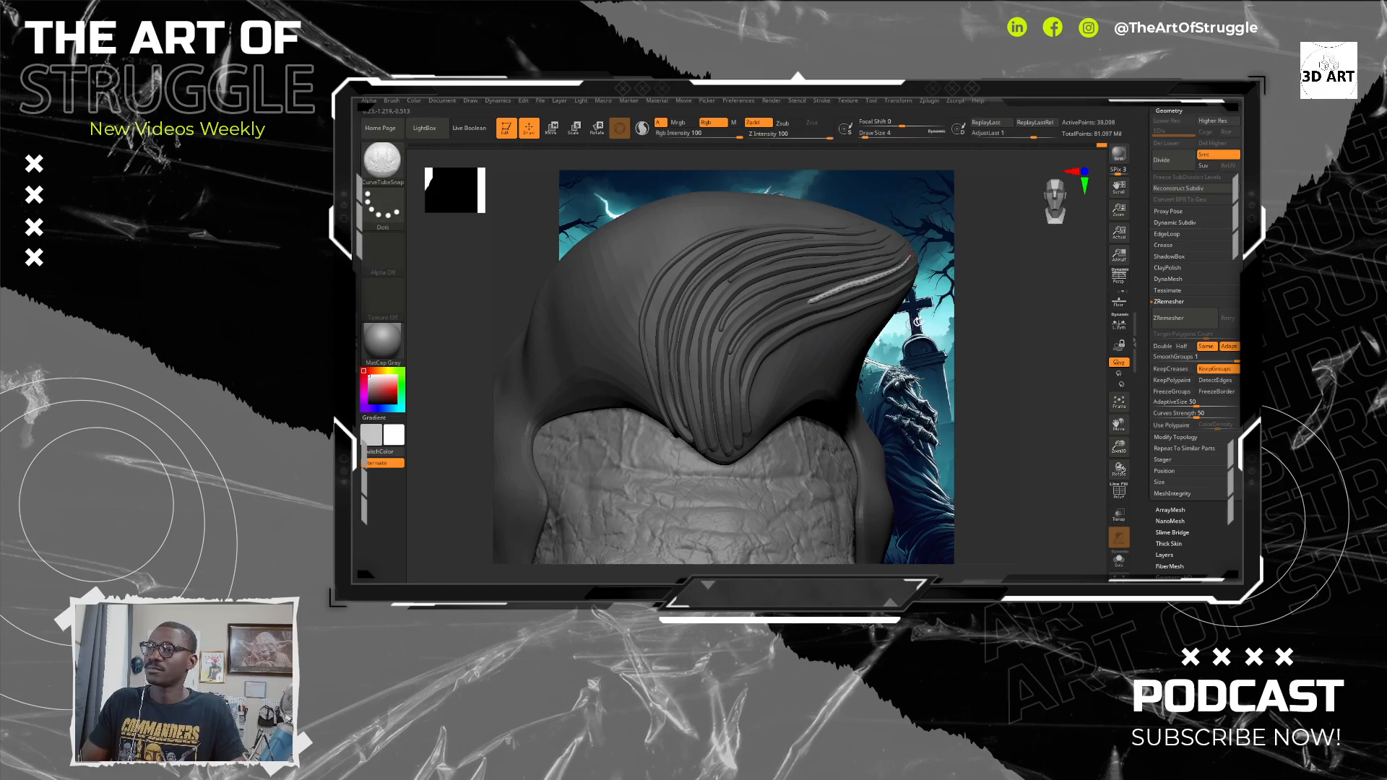
pyautogui.moveTo(974, 332); pyautogui.dragTo(823, 267)
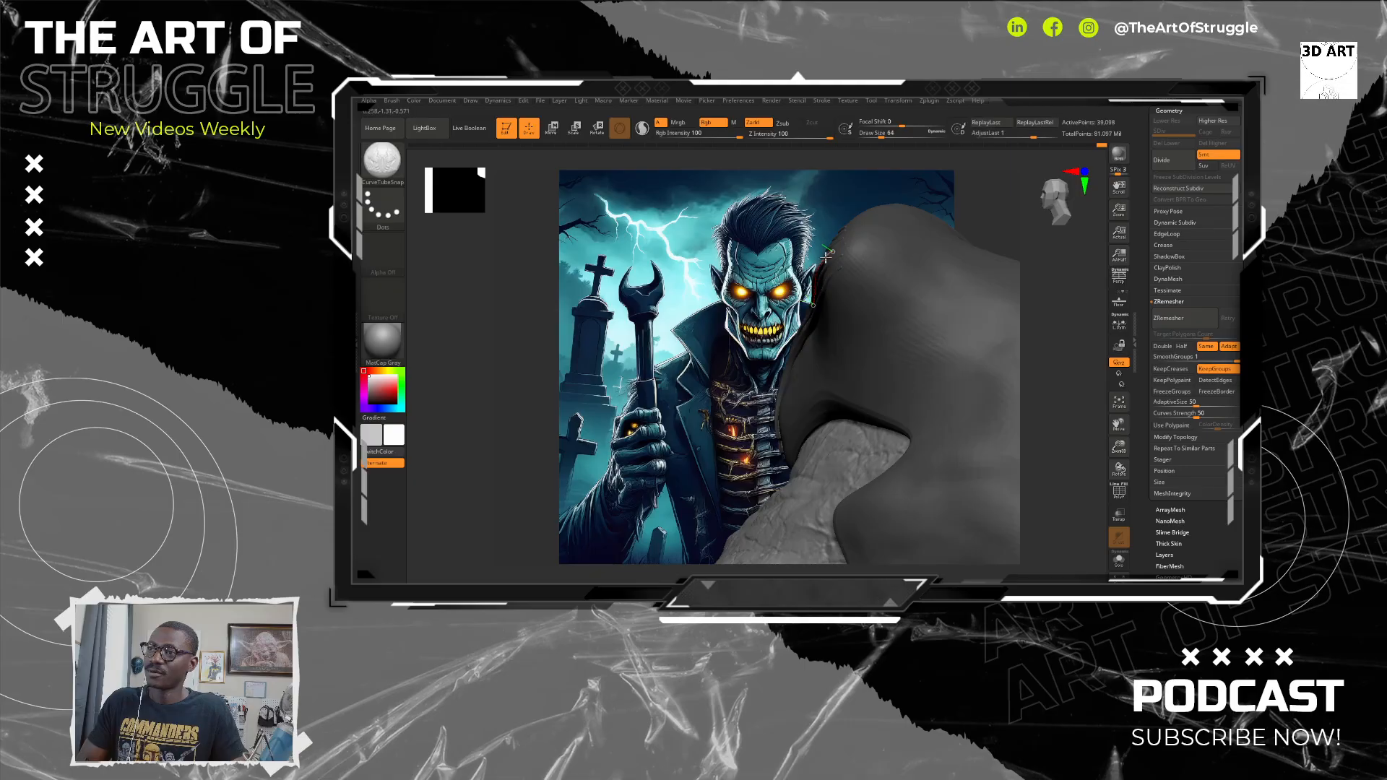
pyautogui.moveTo(830, 255); pyautogui.dragTo(890, 258)
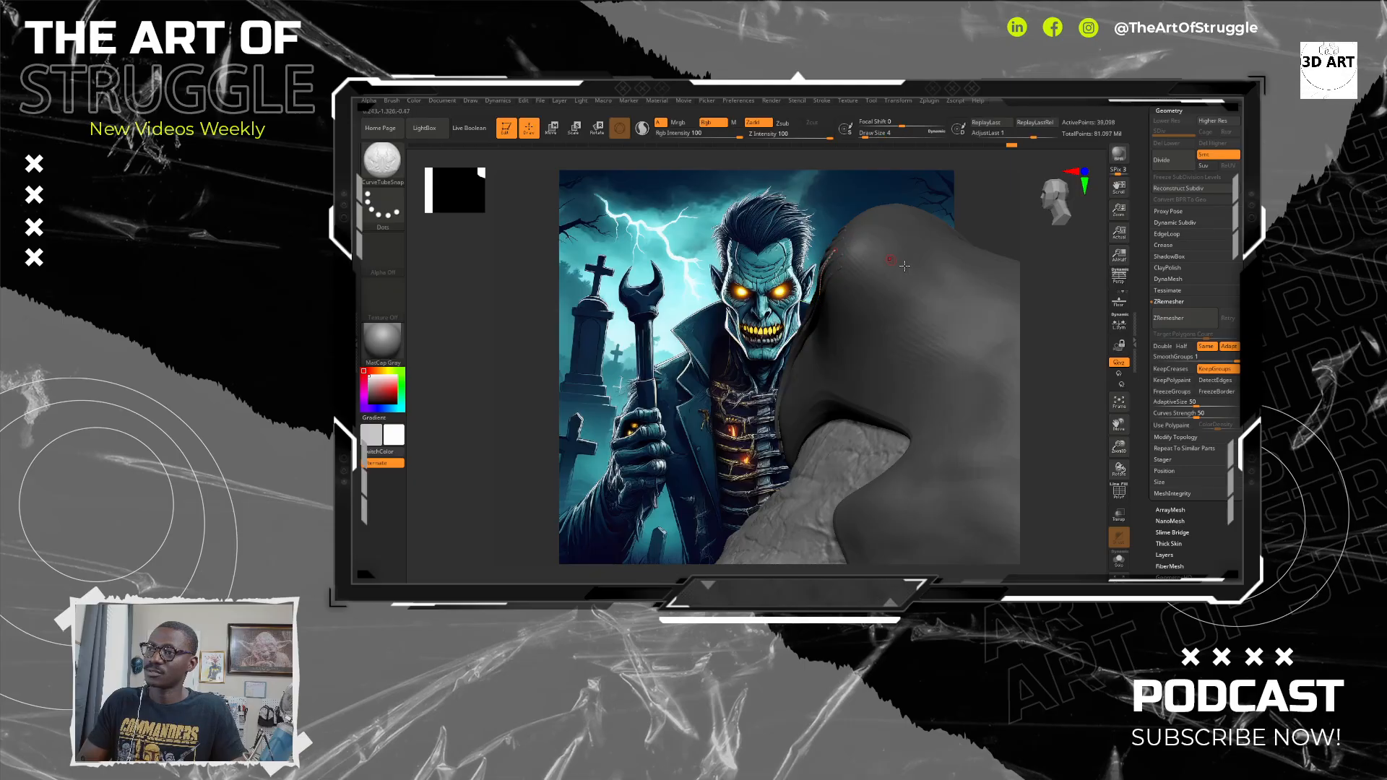
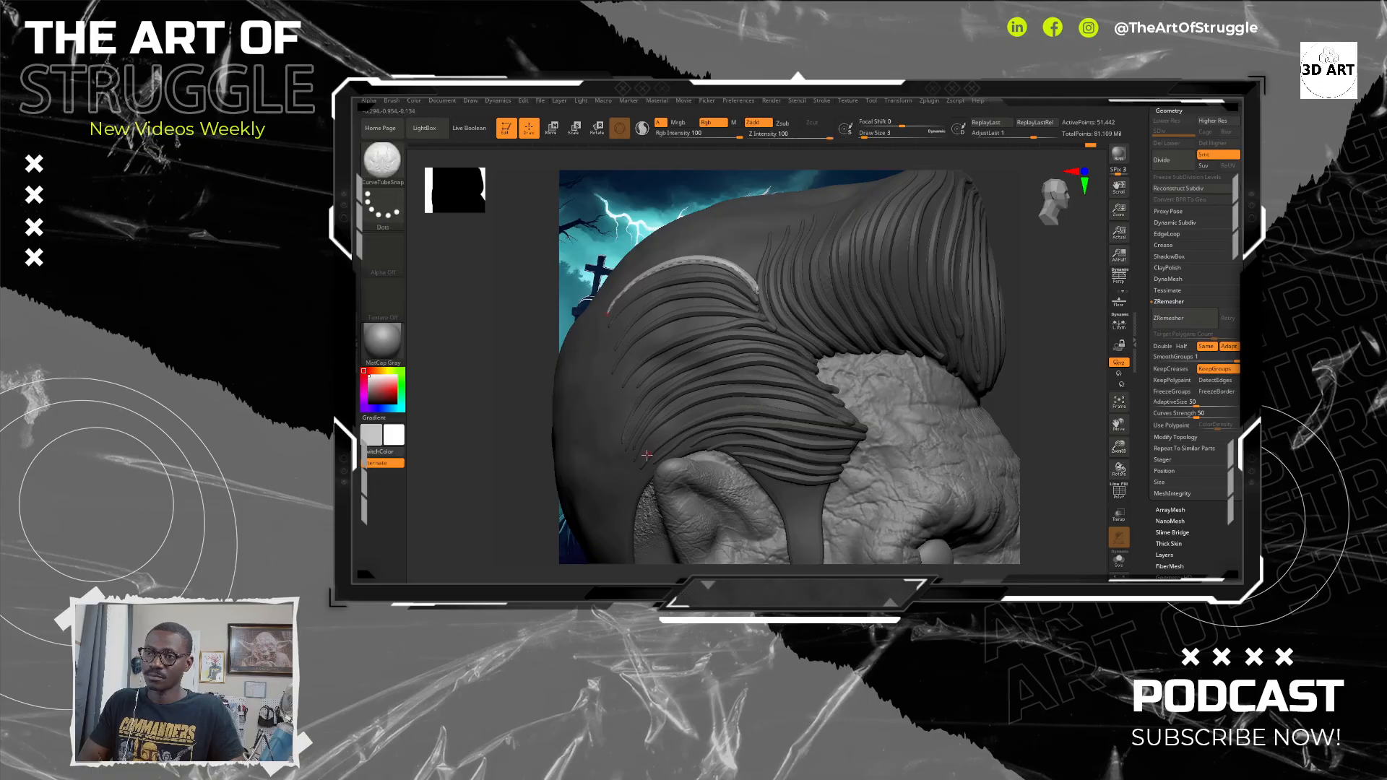
# Step: Draw a tube strand across the side hair, from behind the top of the ear forward to the temple hairline
pyautogui.moveTo(684, 415); pyautogui.dragTo(823, 401)
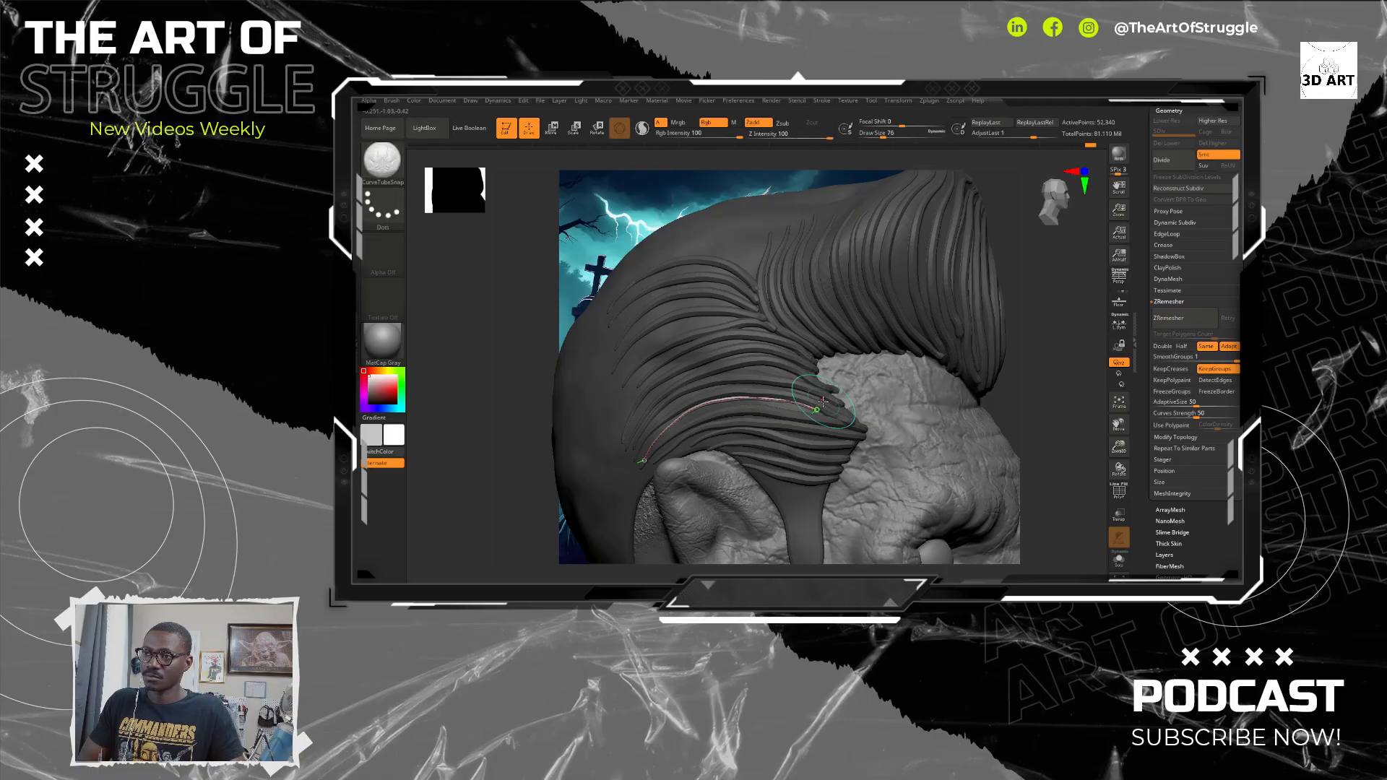
pyautogui.hotkey('ctrl', 'z')
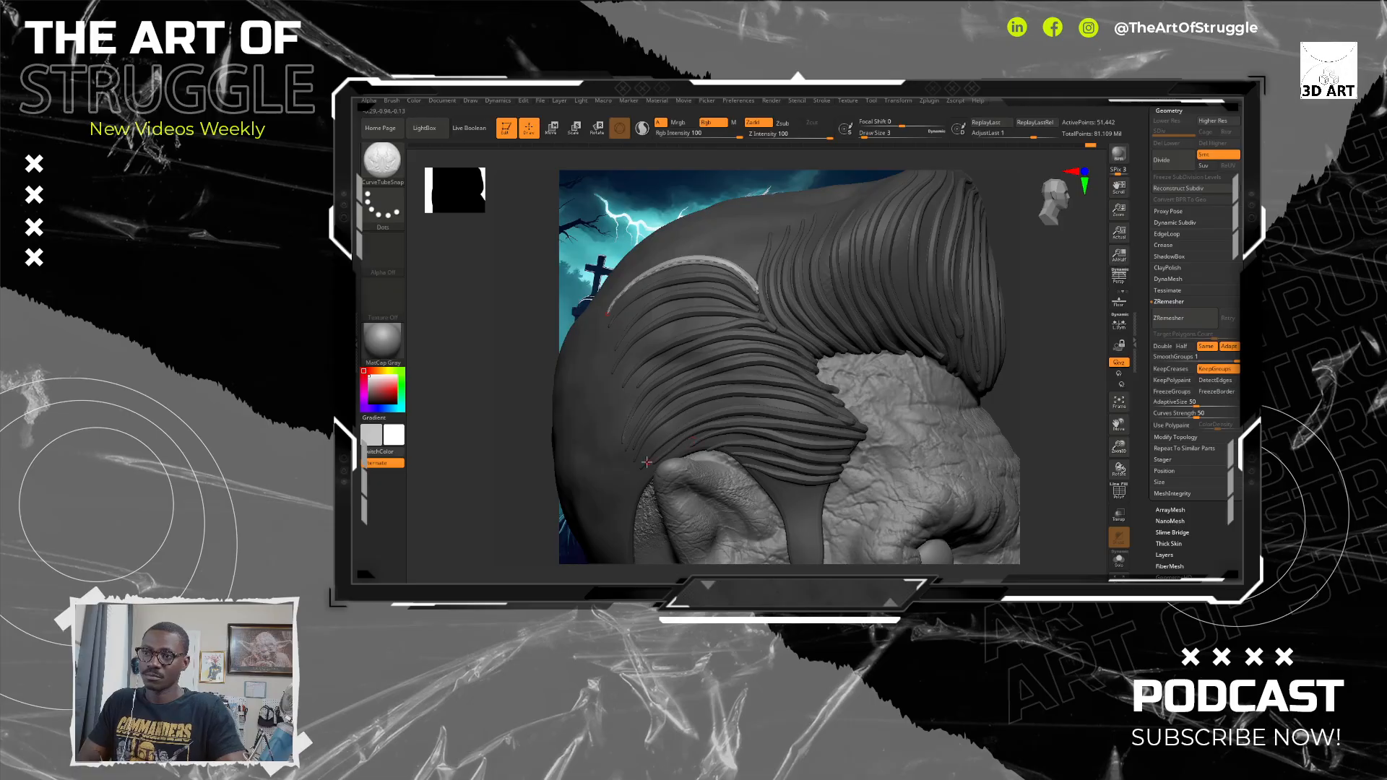
pyautogui.moveTo(673, 422); pyautogui.dragTo(706, 406)
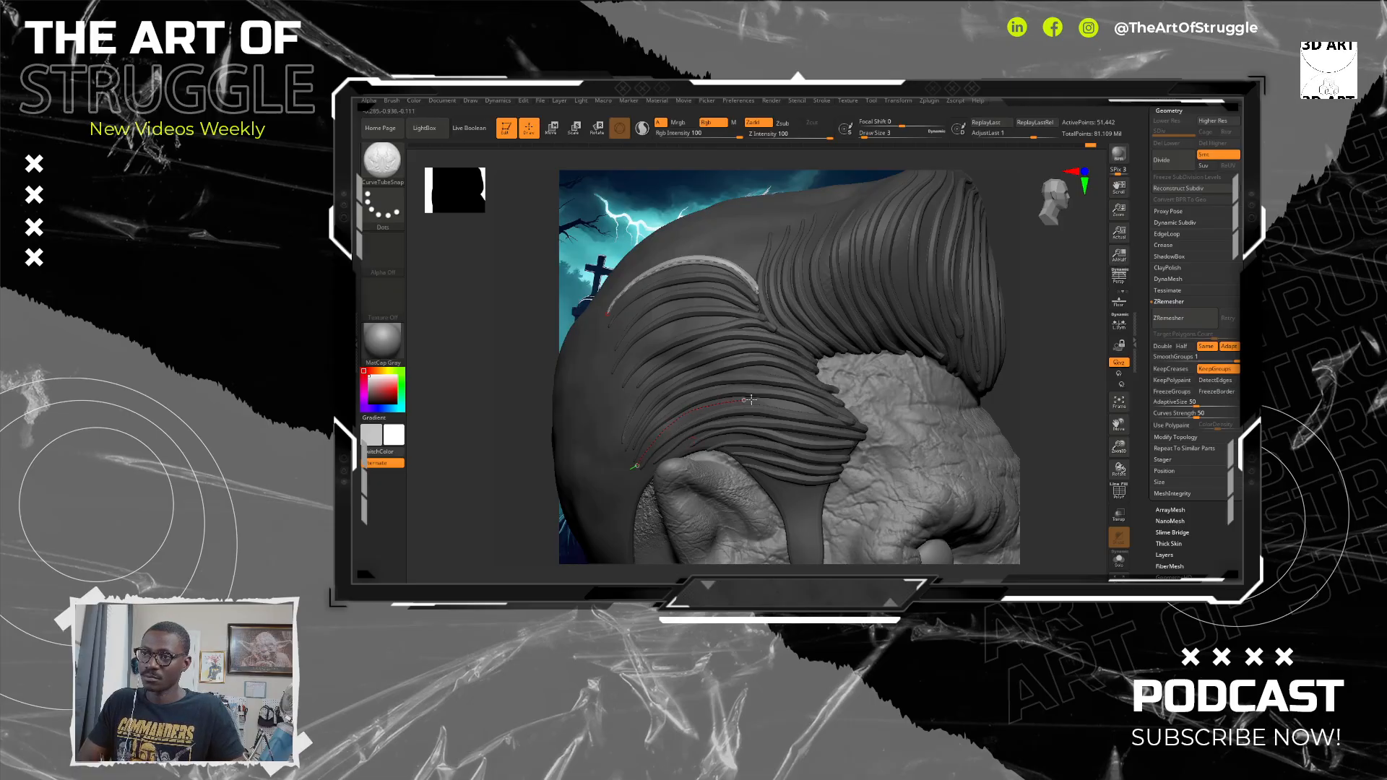
pyautogui.moveTo(817, 409); pyautogui.dragTo(831, 413)
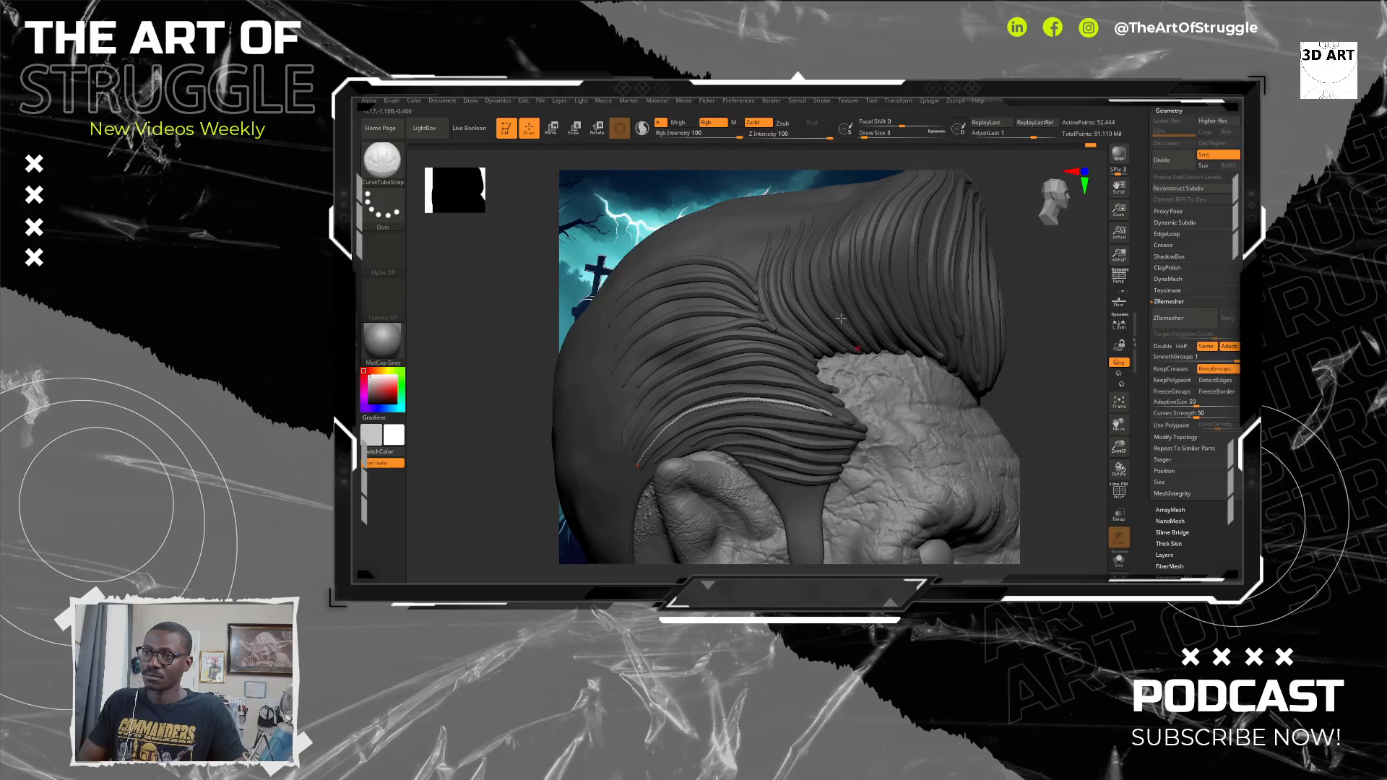
# Step: Draw three thin tube strands at draw size 3 over the gaps in the side hair, above and behind the ear
pyautogui.keyDown('alt'); pyautogui.moveTo(1069, 388); pyautogui.dragTo(1075, 464); pyautogui.keyUp('alt')
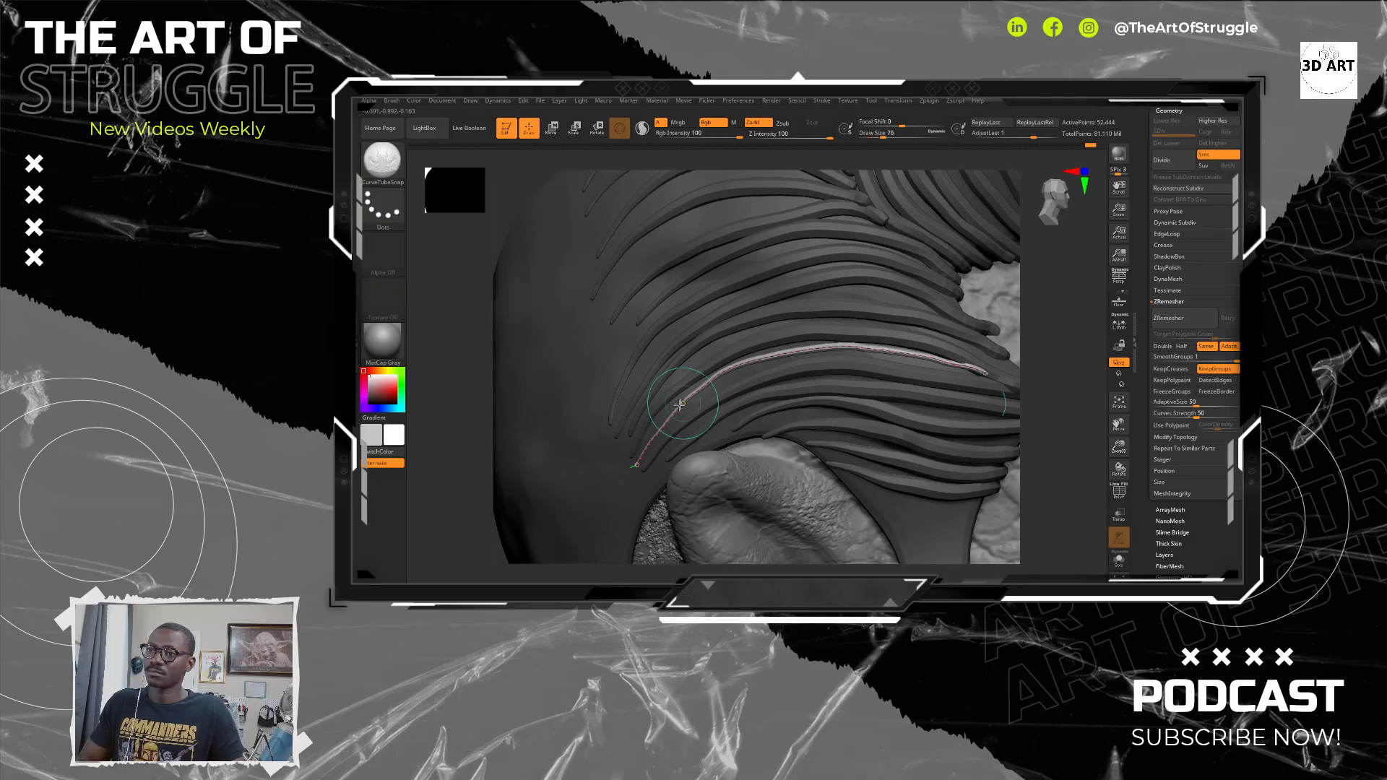
pyautogui.press('s')
pyautogui.moveTo(700, 406); pyautogui.dragTo(610, 384)
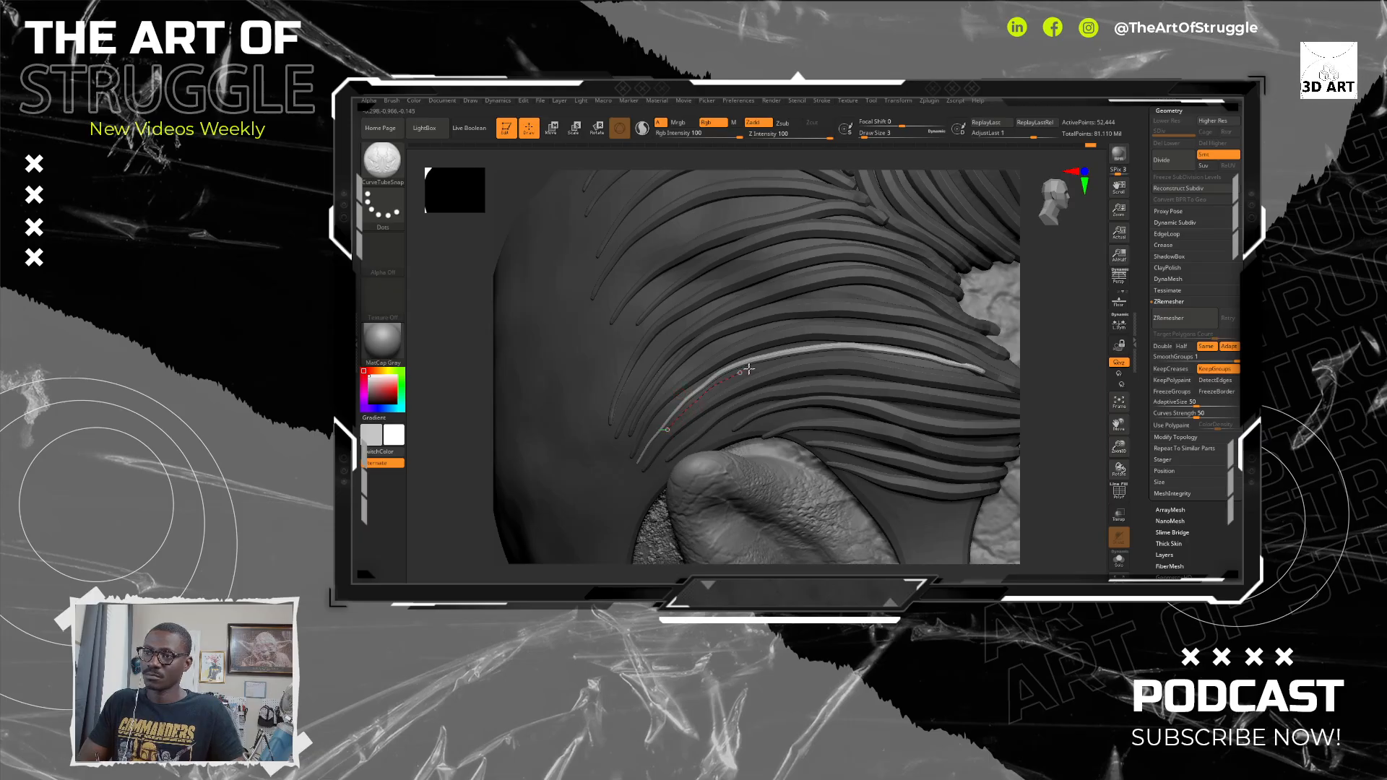
pyautogui.moveTo(749, 370)
pyautogui.mouseDown()
pyautogui.moveTo(834, 354)
pyautogui.moveTo(907, 363)
pyautogui.mouseUp()
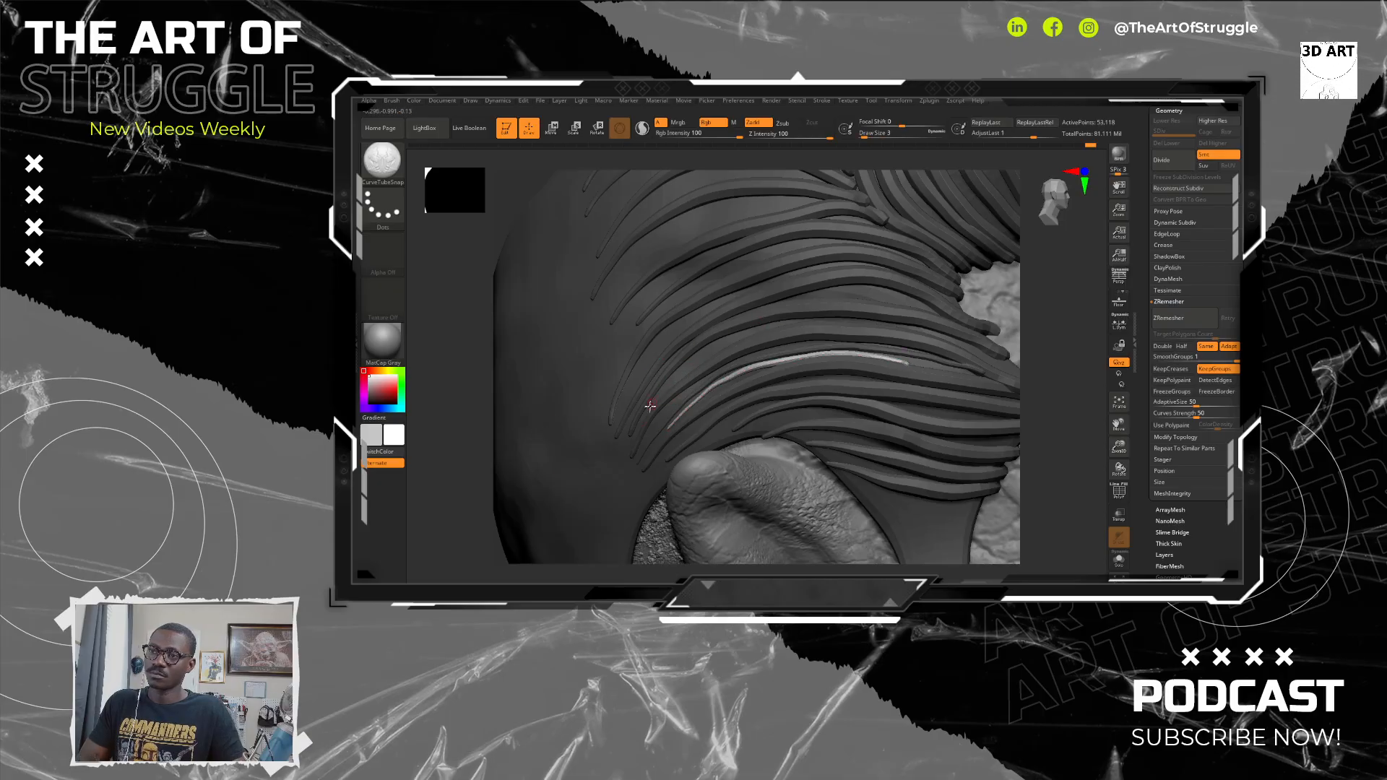
pyautogui.moveTo(648, 406)
pyautogui.mouseDown()
pyautogui.moveTo(729, 339)
pyautogui.moveTo(832, 323)
pyautogui.mouseUp()
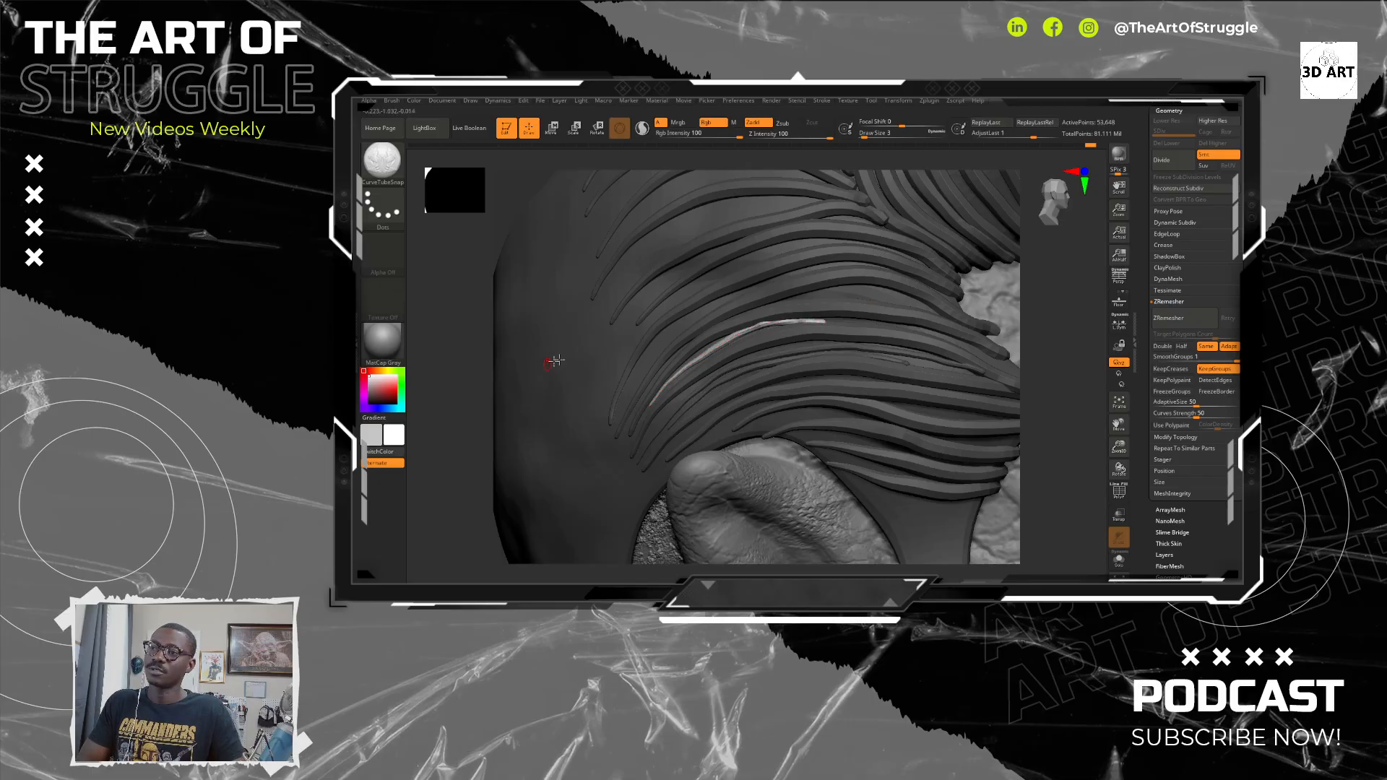
pyautogui.moveTo(618, 418)
pyautogui.mouseDown()
pyautogui.moveTo(672, 332)
pyautogui.moveTo(779, 279)
pyautogui.mouseUp()
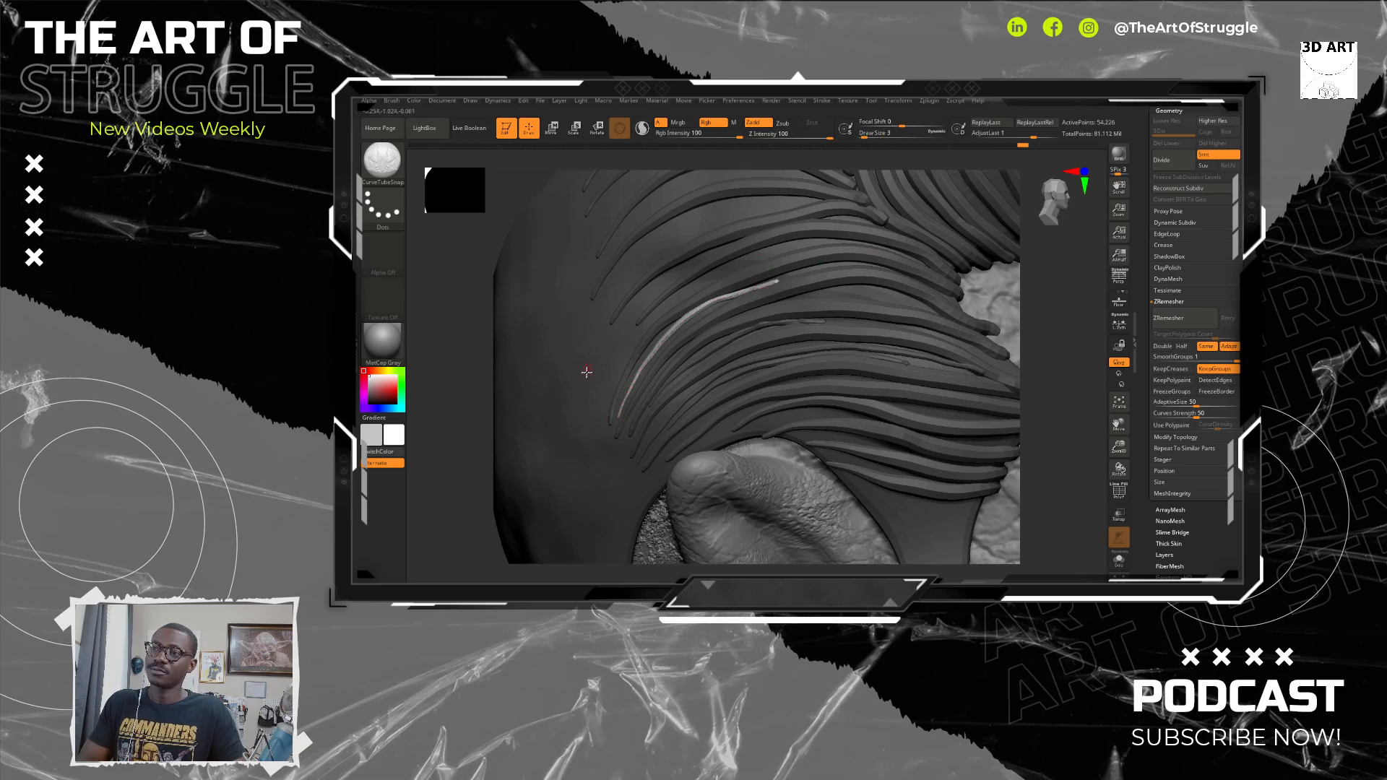
# Step: Draw two longer thin strands higher on the side hair, from its rear edge forward along the hair's curve
pyautogui.moveTo(594, 391)
pyautogui.mouseDown()
pyautogui.moveTo(645, 322)
pyautogui.moveTo(756, 254)
pyautogui.moveTo(821, 240)
pyautogui.moveTo(912, 253)
pyautogui.mouseUp()
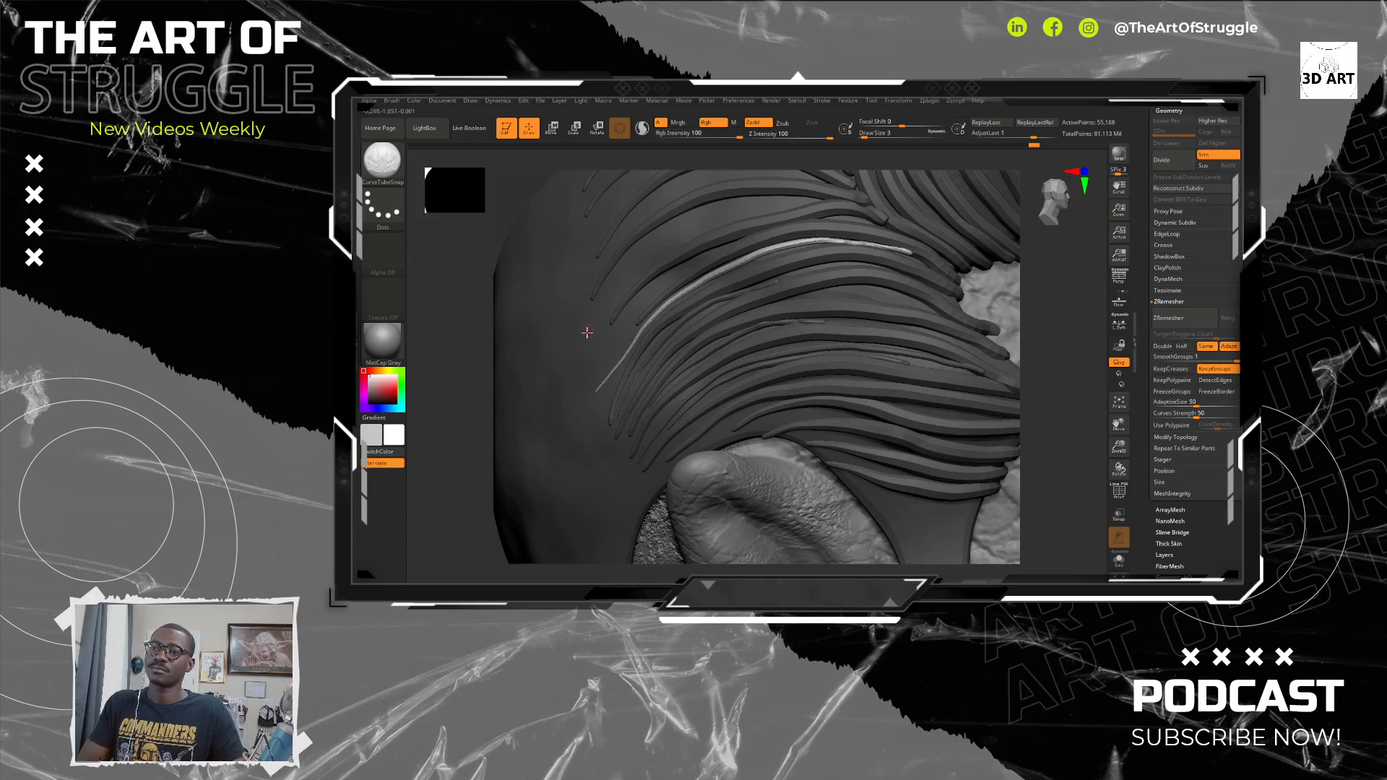
pyautogui.moveTo(584, 346); pyautogui.dragTo(687, 233)
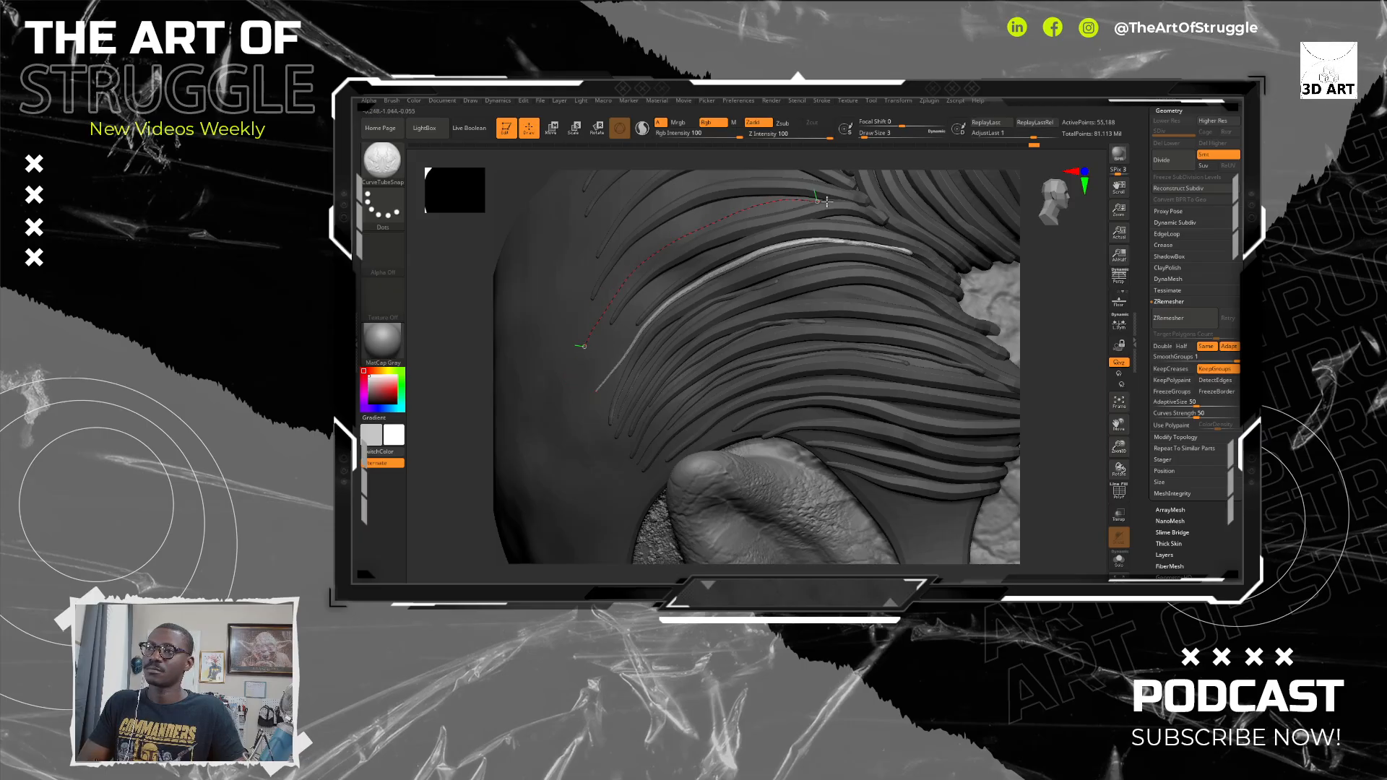
pyautogui.moveTo(827, 201); pyautogui.dragTo(851, 203)
# Step: Fill a gap between the upper side-hair strands with a thin strand curving forward toward the quiff, redoing the first attempt
pyautogui.moveTo(1063, 423)
pyautogui.mouseDown()
pyautogui.moveTo(1063, 460)
pyautogui.moveTo(1065, 421)
pyautogui.mouseUp()
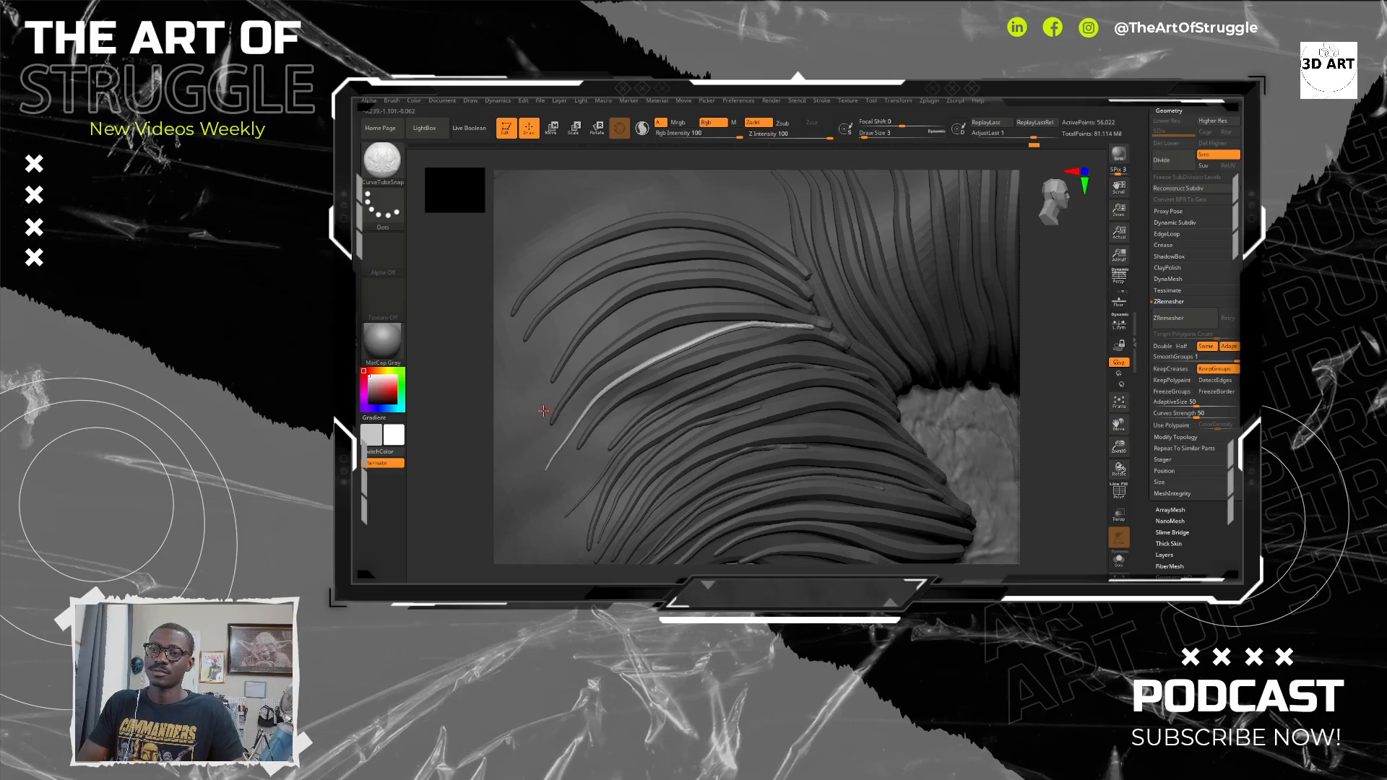
pyautogui.moveTo(648, 309); pyautogui.dragTo(808, 311)
pyautogui.hotkey('ctrl', 'z')
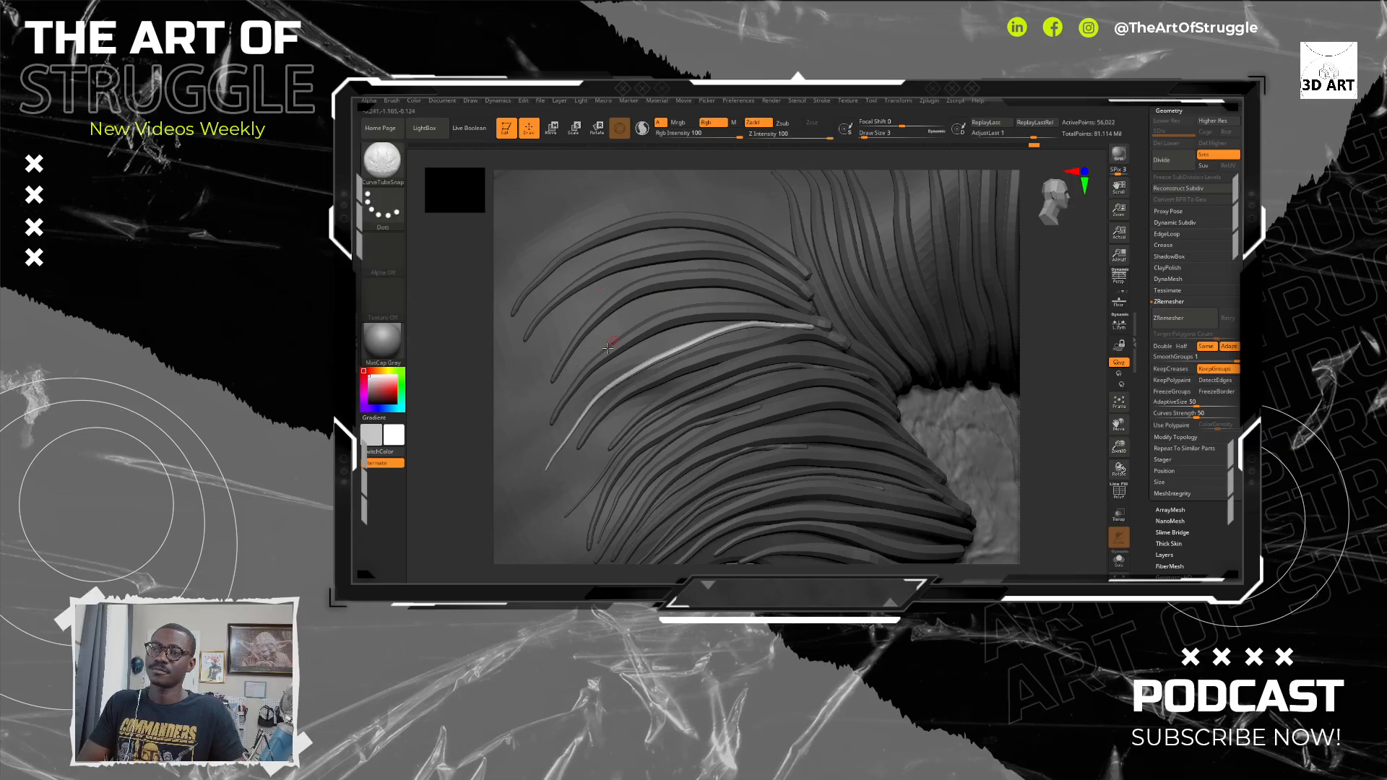
pyautogui.moveTo(549, 399); pyautogui.dragTo(599, 344)
pyautogui.moveTo(658, 308)
pyautogui.mouseDown()
pyautogui.moveTo(721, 294)
pyautogui.moveTo(791, 304)
pyautogui.mouseUp()
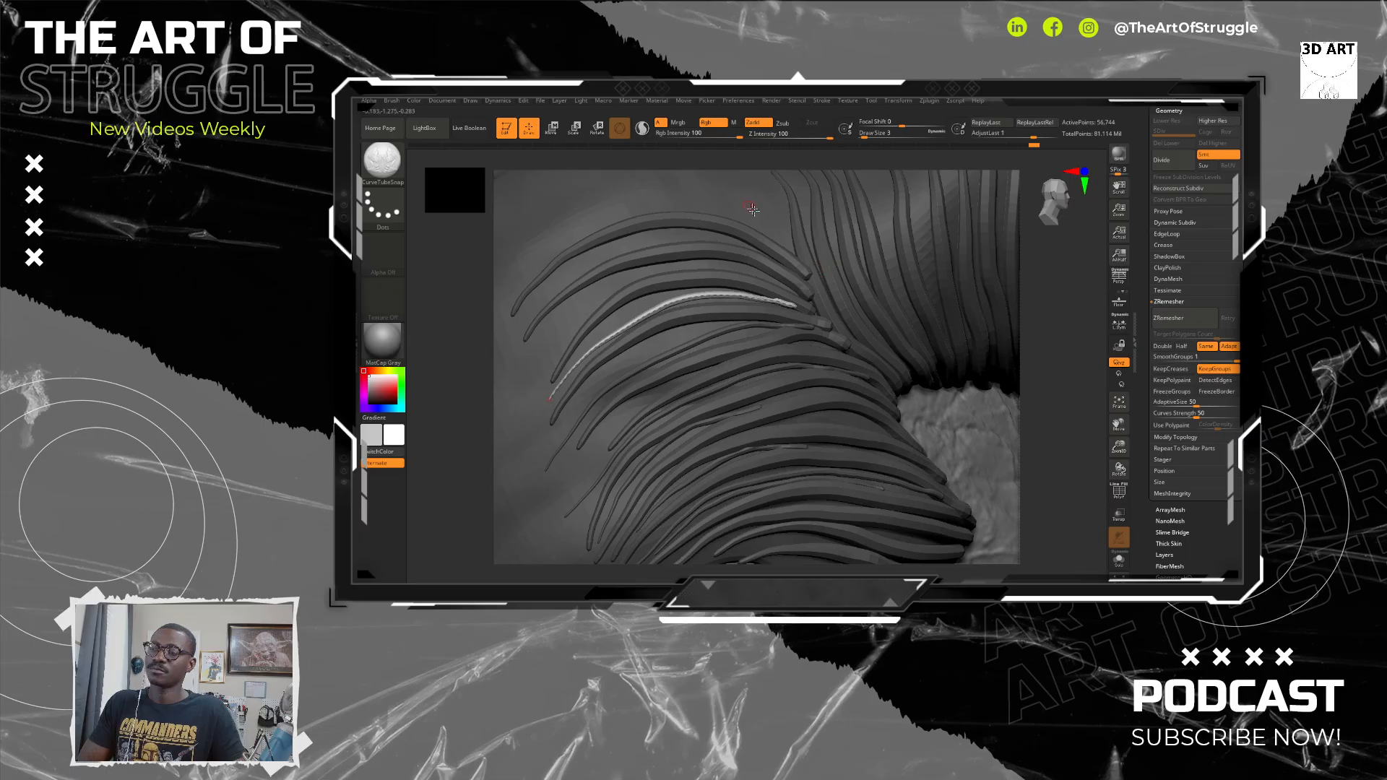
# Step: Add two short strands at the front of the side hair, one near the temple hairline and one above it
pyautogui.moveTo(1069, 470); pyautogui.dragTo(950, 439)
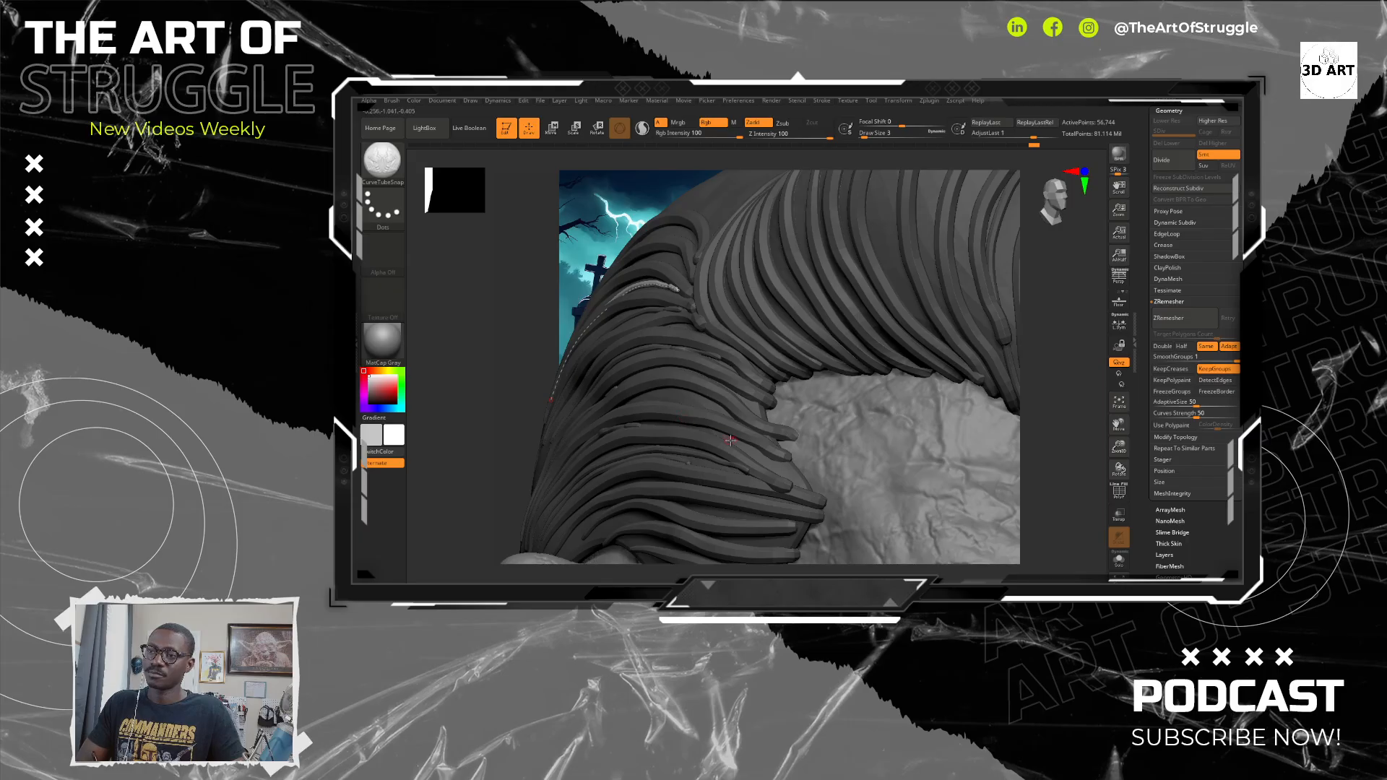
pyautogui.moveTo(759, 457); pyautogui.dragTo(809, 491)
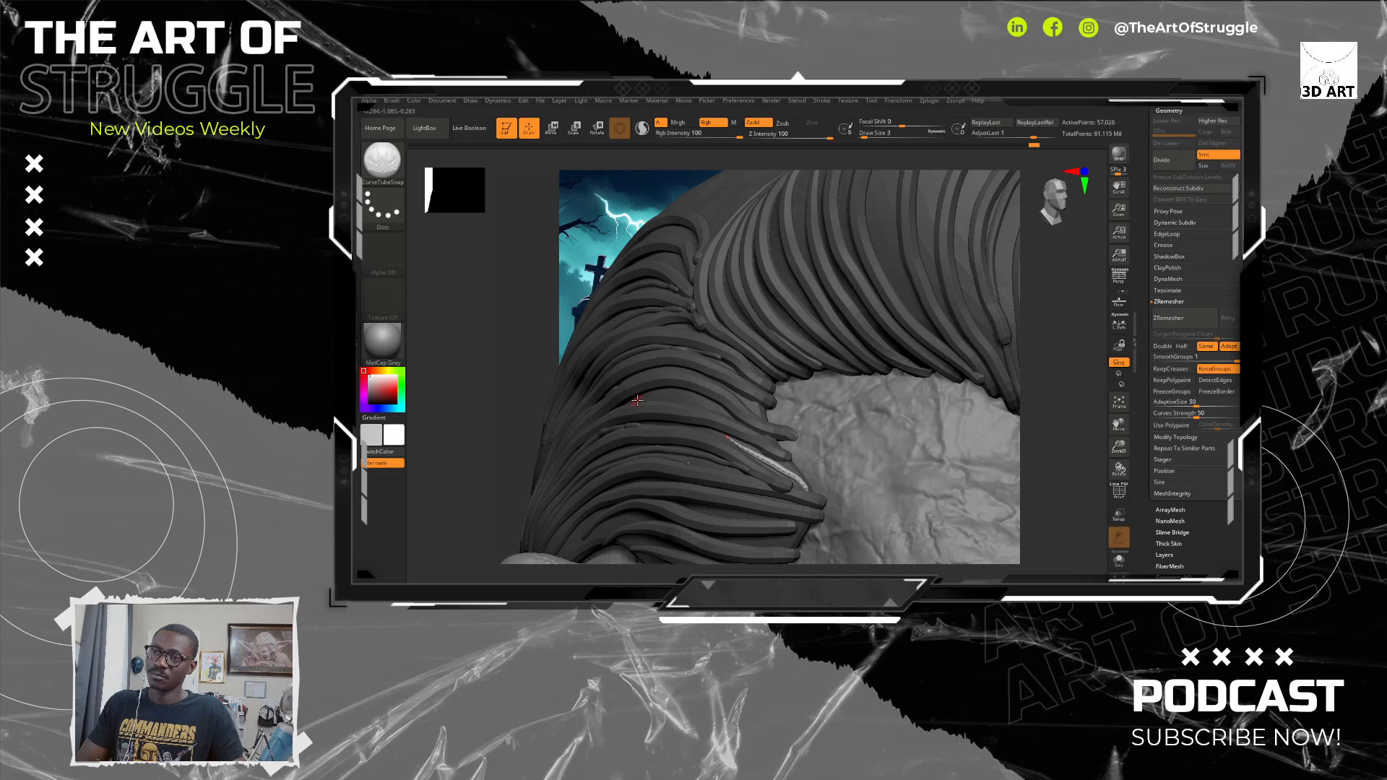
pyautogui.moveTo(634, 400)
pyautogui.mouseDown()
pyautogui.moveTo(686, 396)
pyautogui.moveTo(738, 423)
pyautogui.mouseUp()
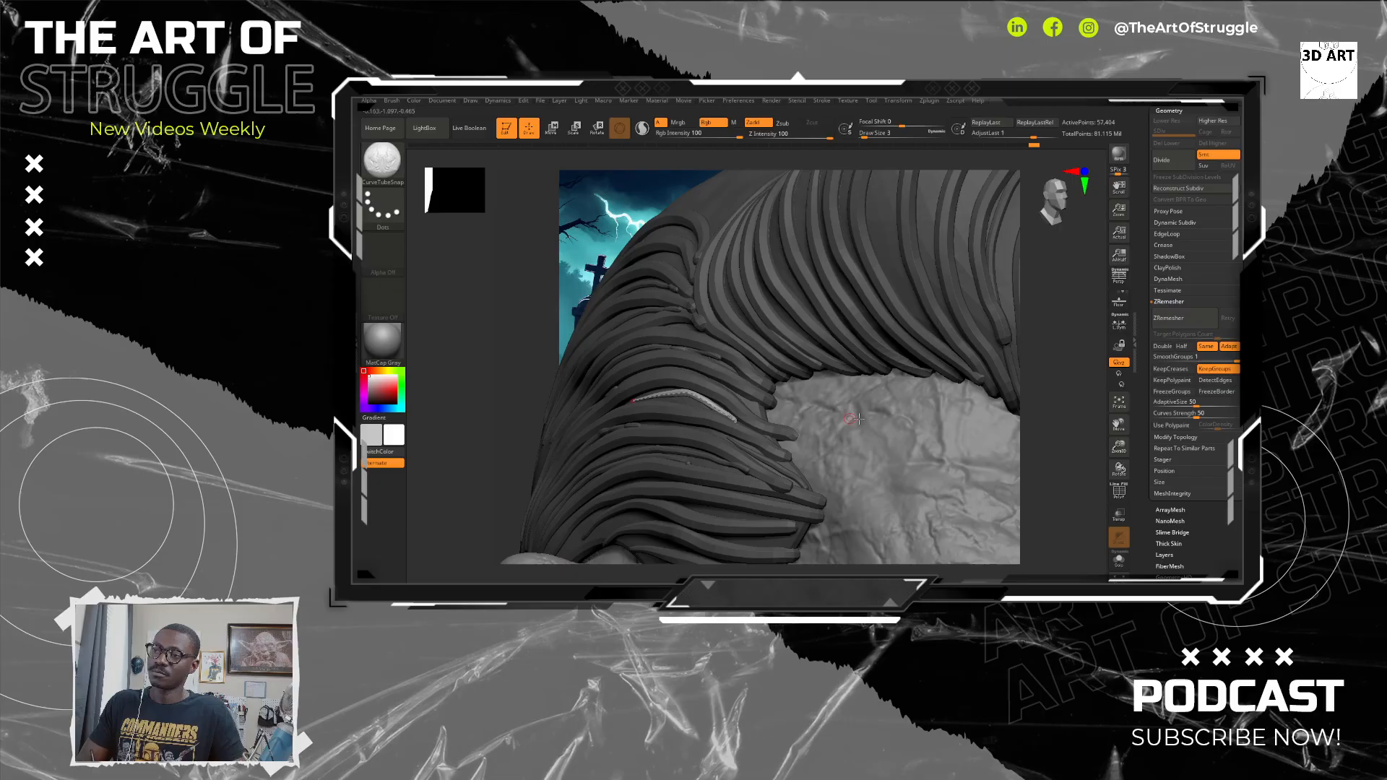
# Step: Draw a thicker strand at draw size 7 from the quiff's crest down its side, replacing the first attempt
pyautogui.moveTo(1069, 402)
pyautogui.mouseDown()
pyautogui.moveTo(1047, 376)
pyautogui.moveTo(1017, 403)
pyautogui.moveTo(997, 346)
pyautogui.moveTo(842, 245)
pyautogui.mouseUp()
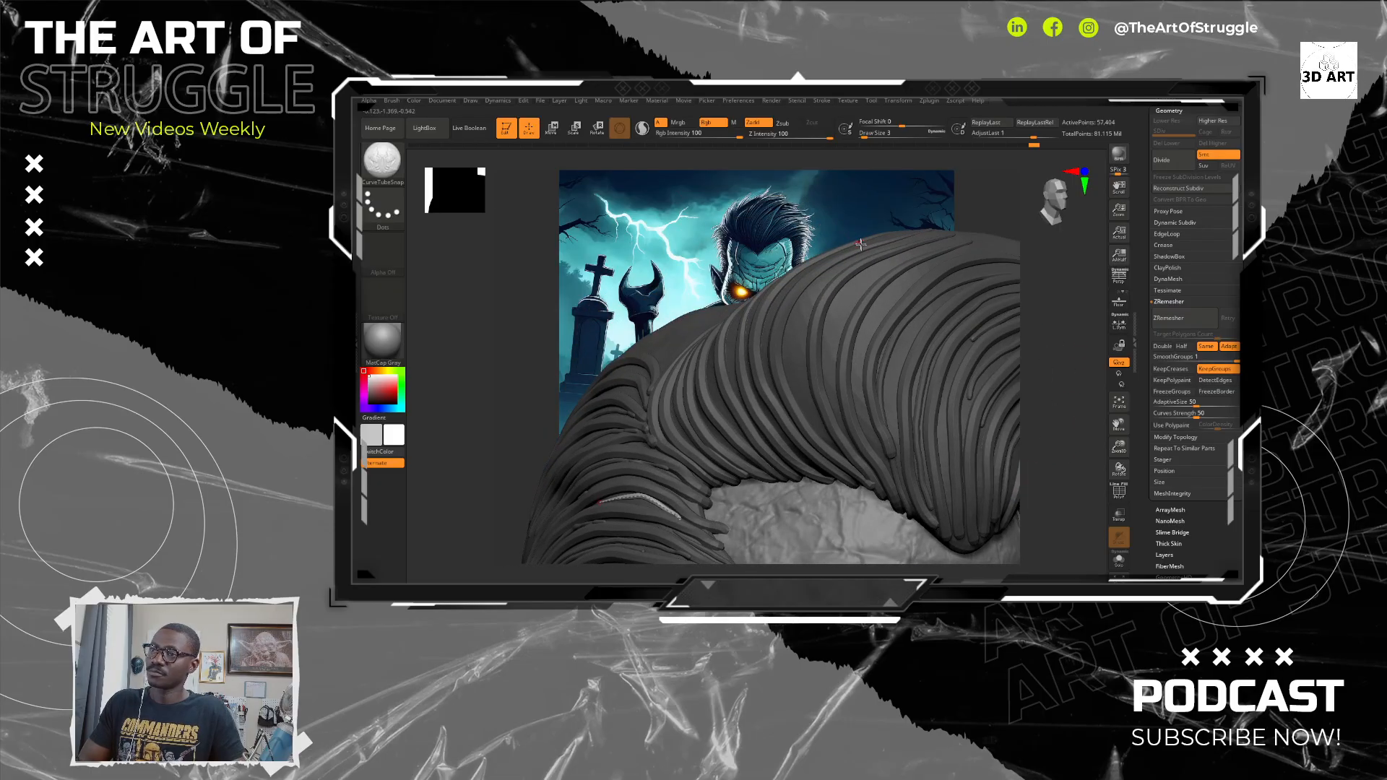
pyautogui.moveTo(923, 233)
pyautogui.mouseDown()
pyautogui.moveTo(852, 254)
pyautogui.moveTo(814, 292)
pyautogui.moveTo(794, 345)
pyautogui.moveTo(804, 409)
pyautogui.moveTo(837, 452)
pyautogui.mouseUp()
pyautogui.hotkey('ctrl', 'z')
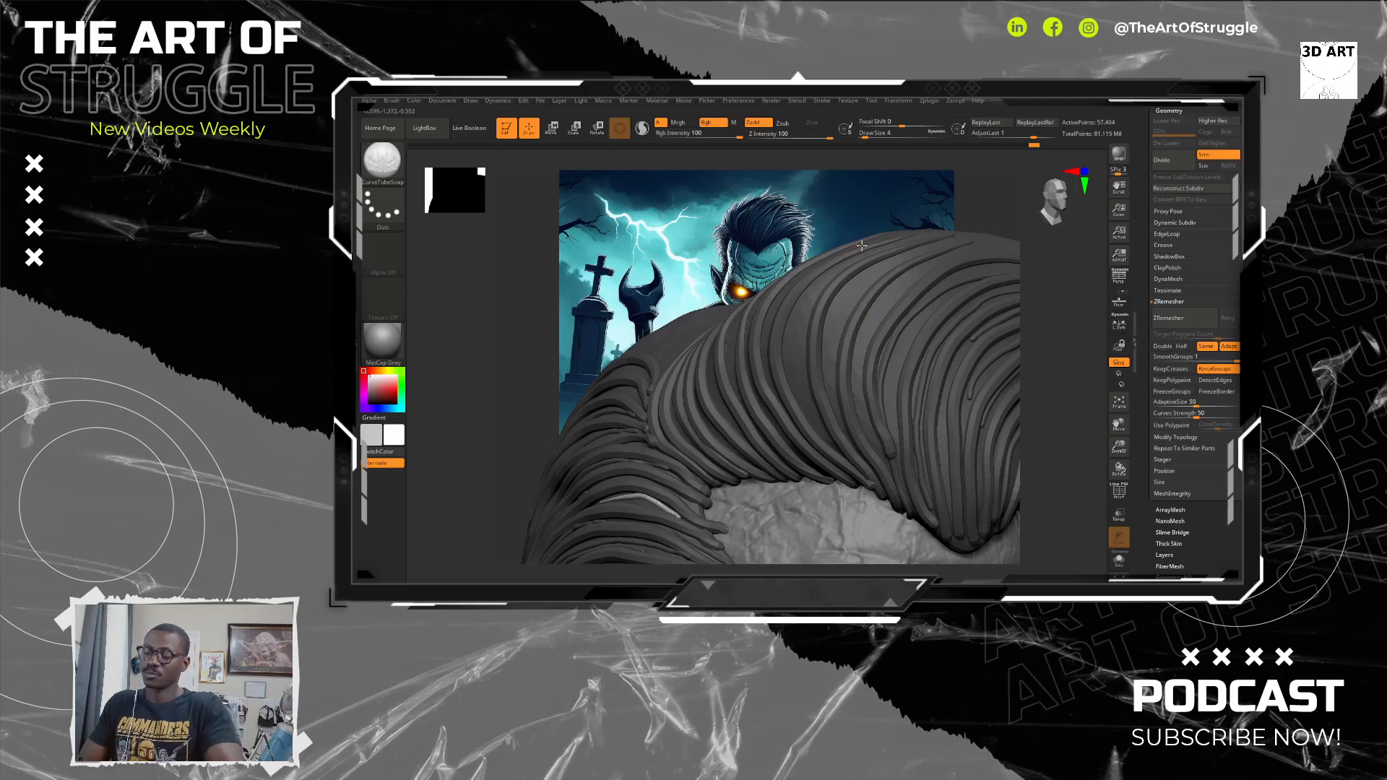
pyautogui.moveTo(934, 232)
pyautogui.mouseDown()
pyautogui.moveTo(842, 269)
pyautogui.moveTo(803, 310)
pyautogui.moveTo(793, 352)
pyautogui.moveTo(830, 445)
pyautogui.mouseUp()
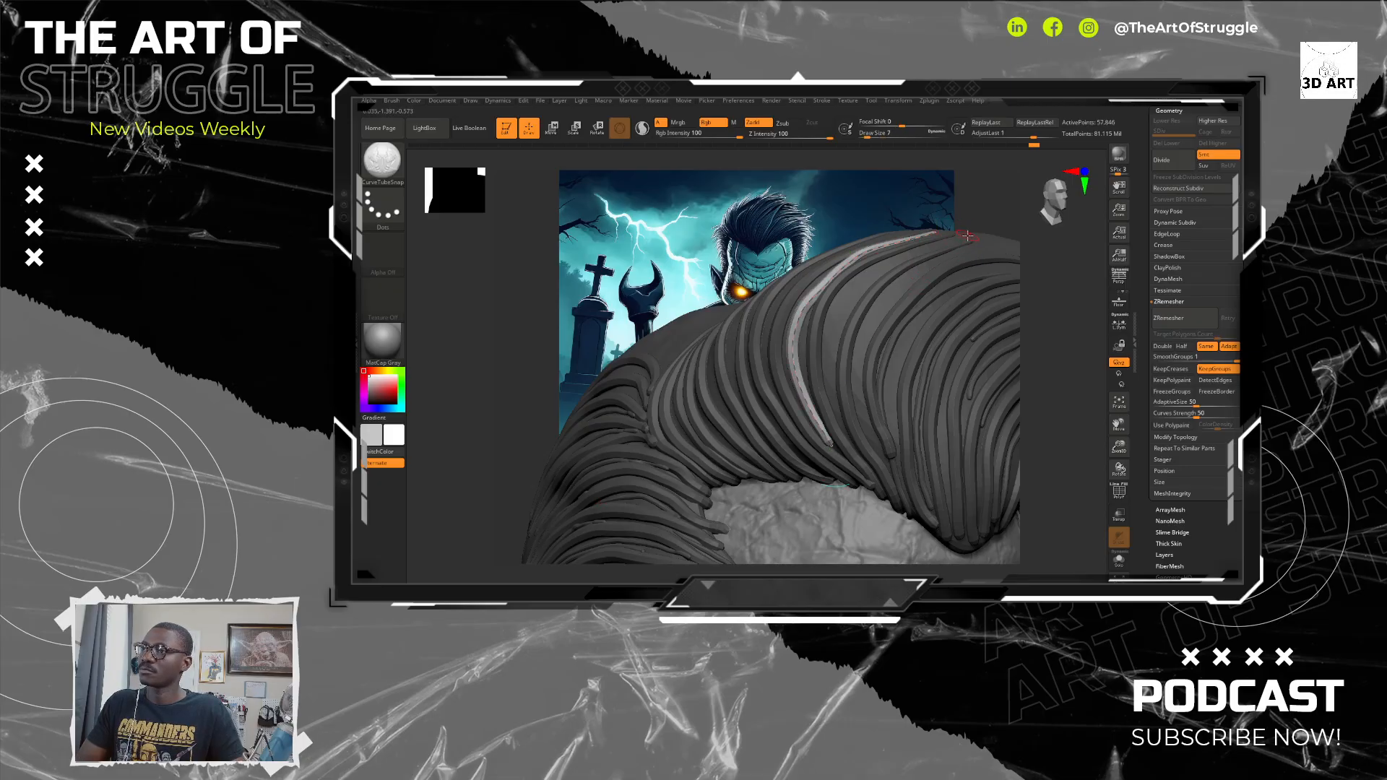
# Step: Draw two more thick strands beside it, each from the quiff's crest down toward the forehead hairline
pyautogui.moveTo(961, 236); pyautogui.dragTo(885, 268)
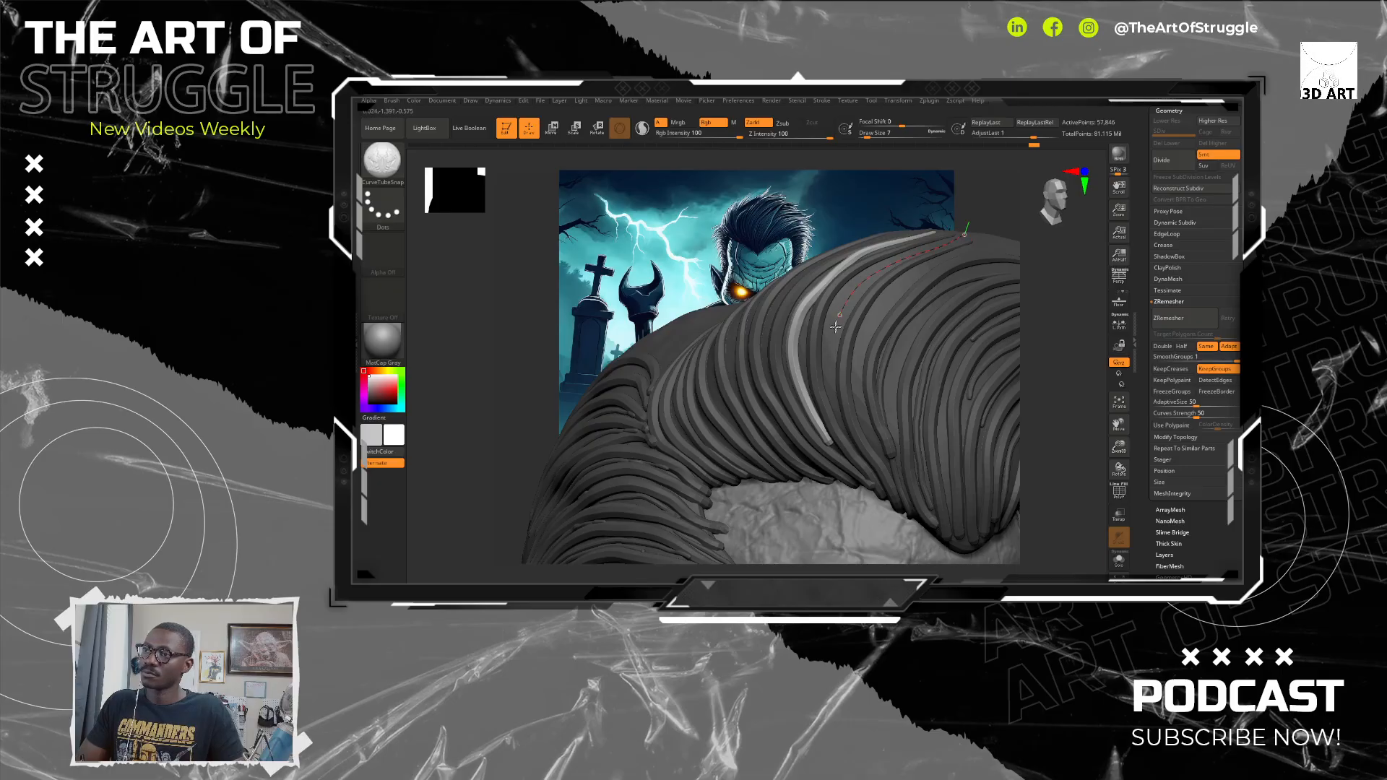
pyautogui.moveTo(874, 476); pyautogui.dragTo(875, 480)
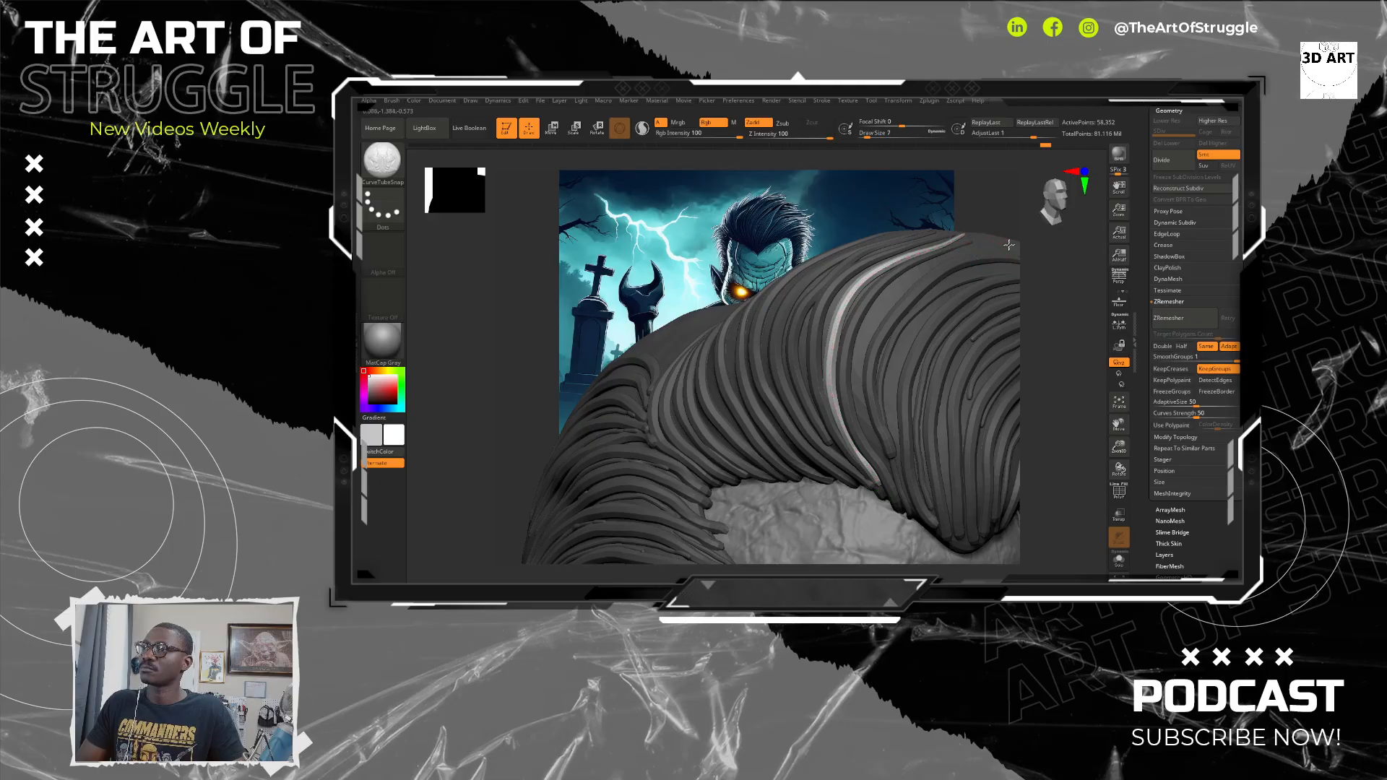
pyautogui.moveTo(1010, 245)
pyautogui.mouseDown()
pyautogui.moveTo(941, 262)
pyautogui.moveTo(885, 300)
pyautogui.mouseUp()
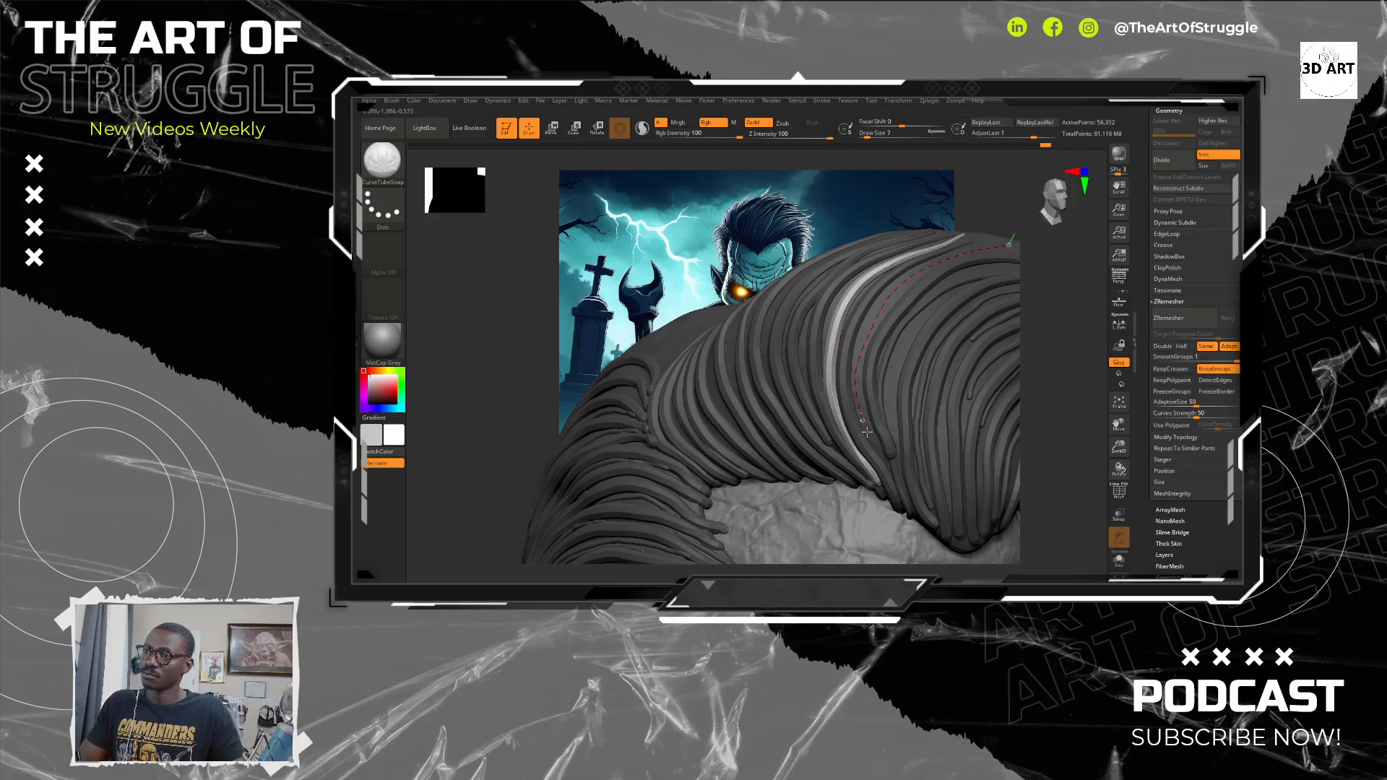
pyautogui.moveTo(885, 461); pyautogui.dragTo(901, 510)
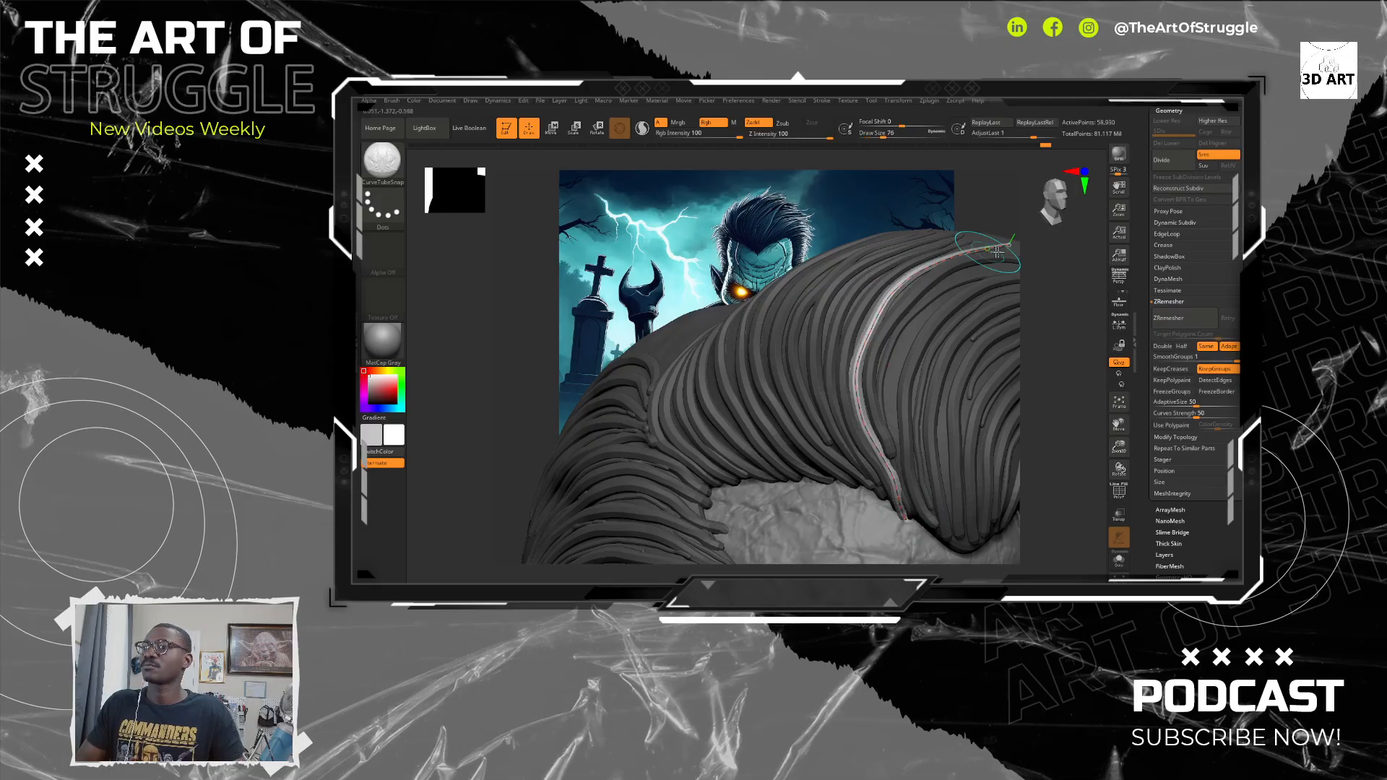
pyautogui.moveTo(1078, 401); pyautogui.dragTo(856, 349)
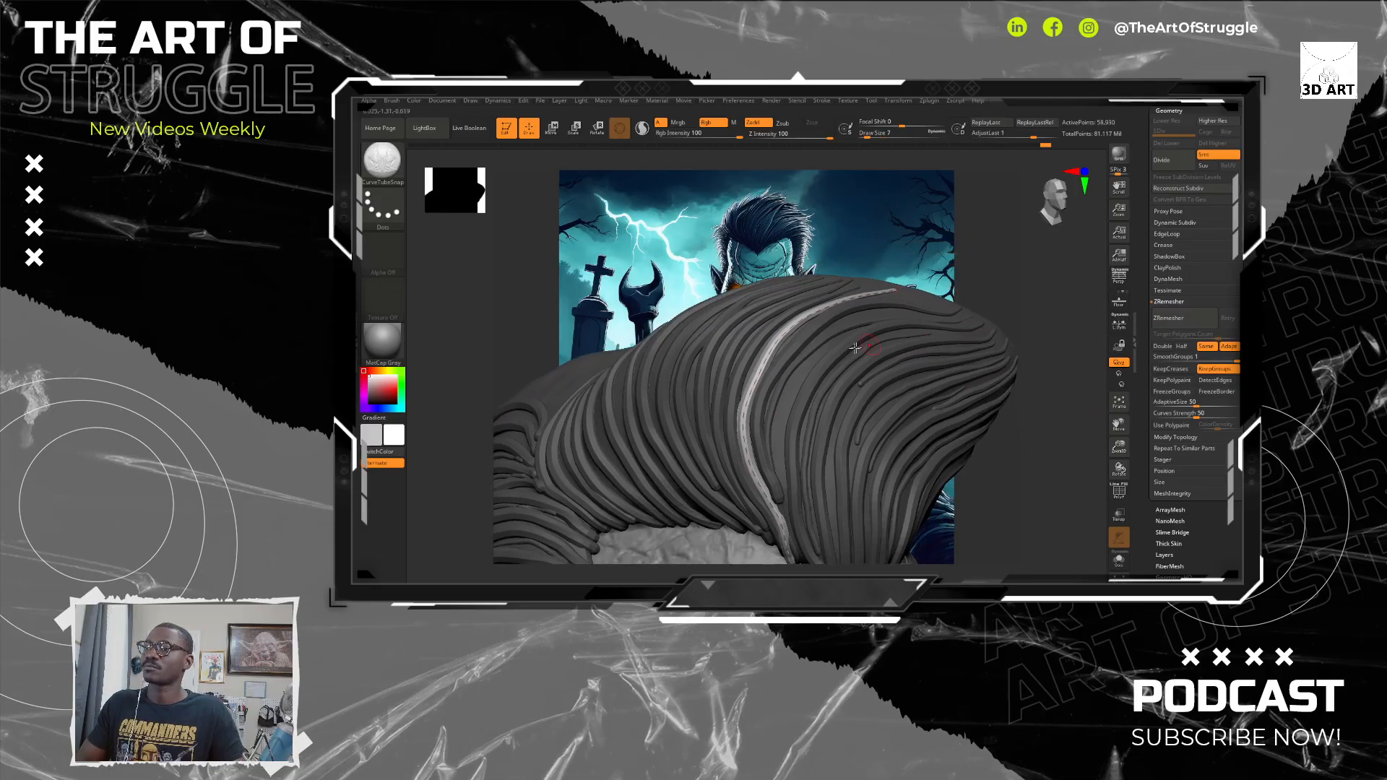
pyautogui.moveTo(895, 313)
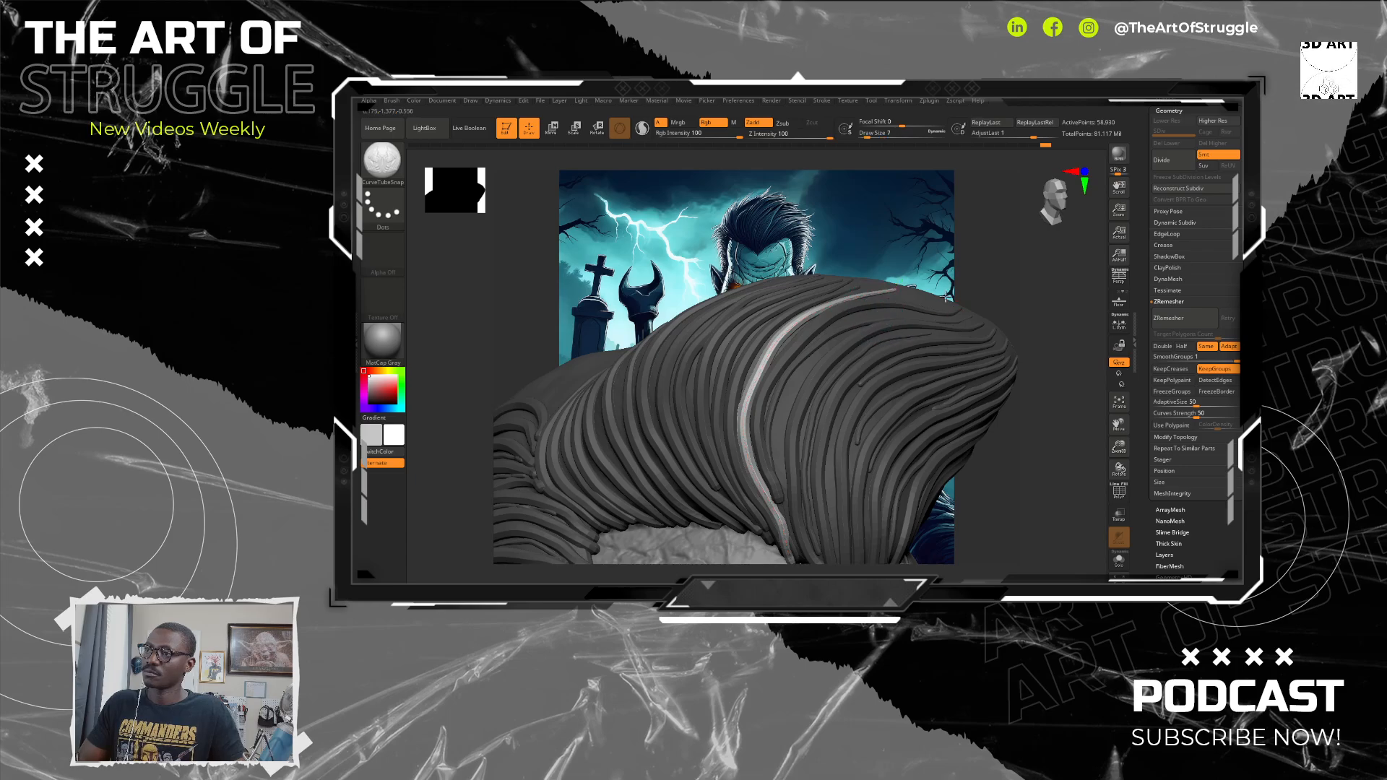
pyautogui.press('[')
pyautogui.press('[')
pyautogui.press('[')
pyautogui.moveTo(837, 340)
pyautogui.mouseDown()
pyautogui.moveTo(809, 365)
pyautogui.moveTo(784, 427)
pyautogui.mouseUp()
pyautogui.moveTo(781, 493)
pyautogui.mouseDown()
pyautogui.moveTo(795, 549)
pyautogui.moveTo(819, 570)
pyautogui.mouseUp()
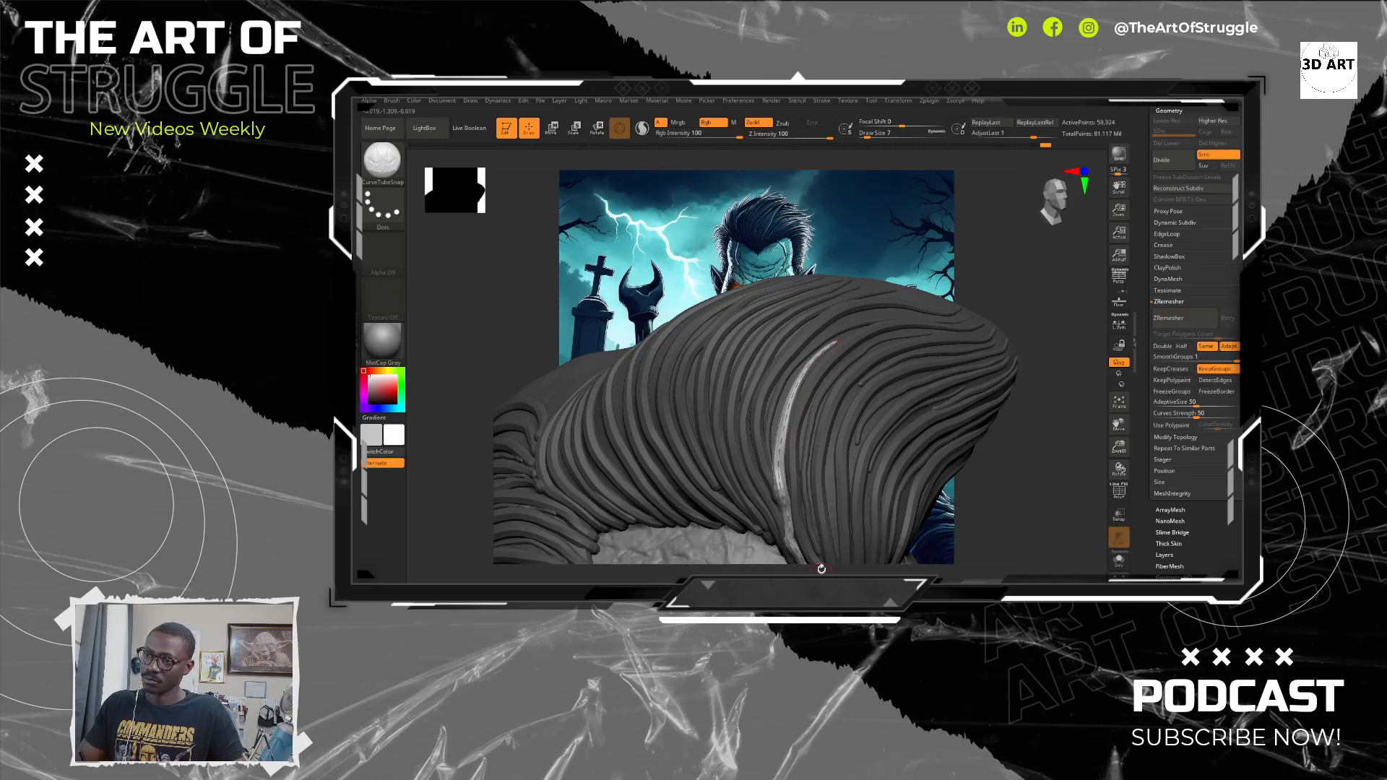
pyautogui.moveTo(1035, 433); pyautogui.dragTo(934, 330)
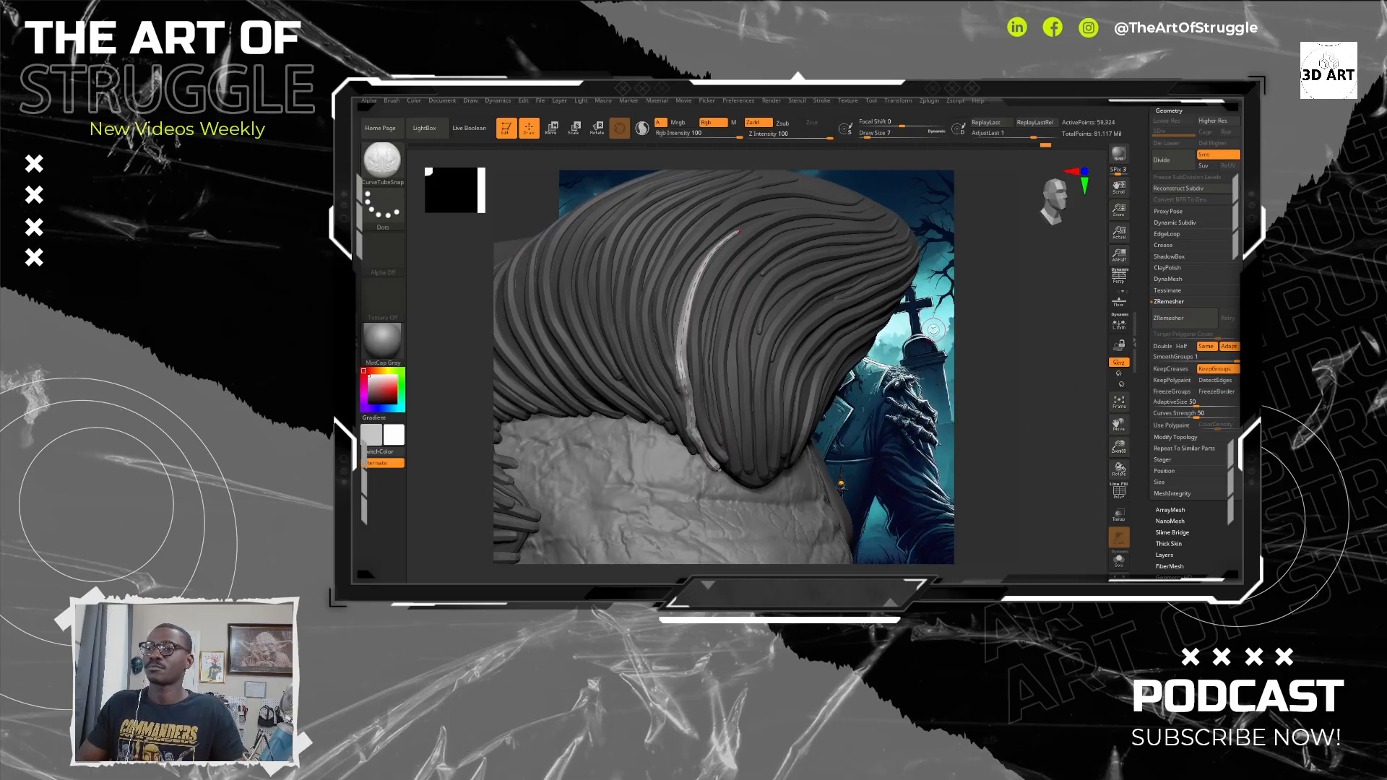
pyautogui.press('ctrl')
pyautogui.hotkey('ctrl', 'z')
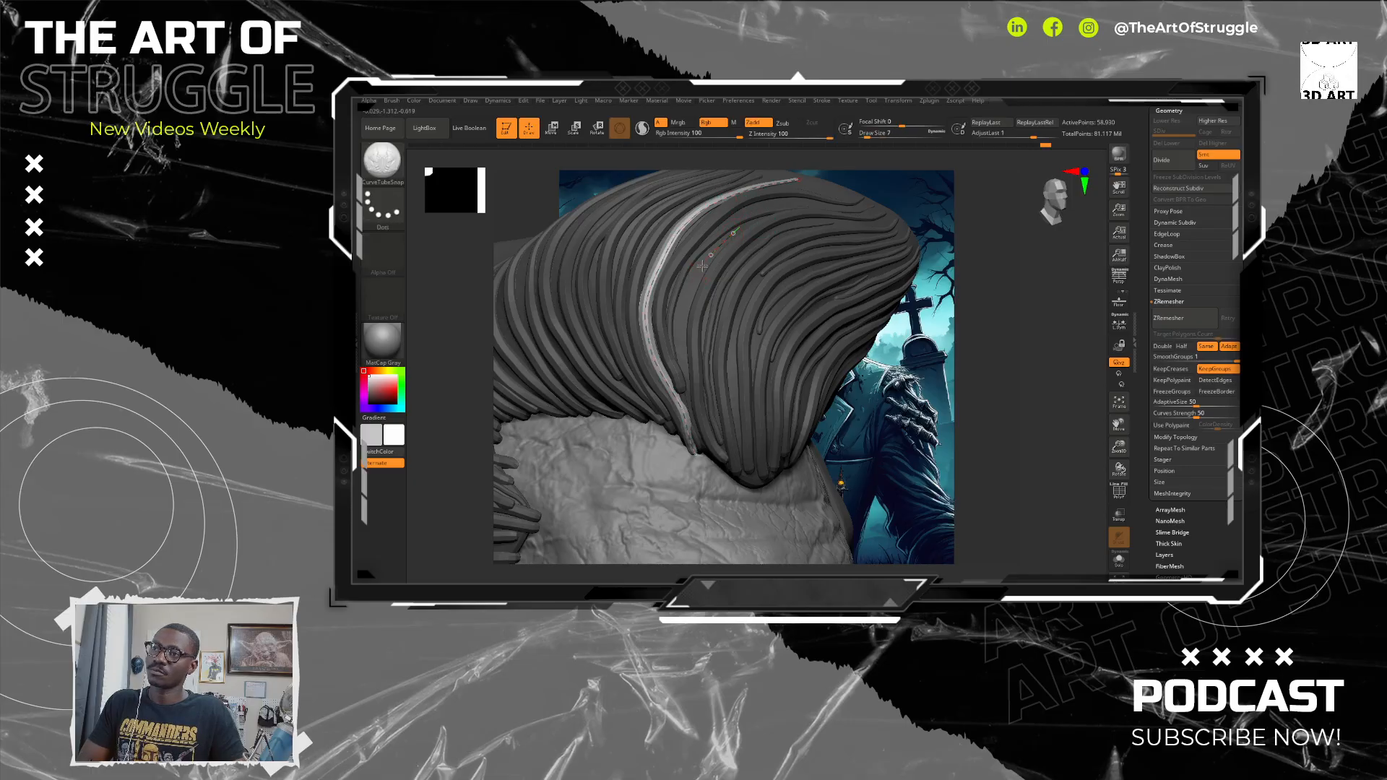
# Step: Draw two strands down the front of the quiff, side by side, from its middle to the lower tip above the forehead
pyautogui.moveTo(685, 380); pyautogui.dragTo(718, 462)
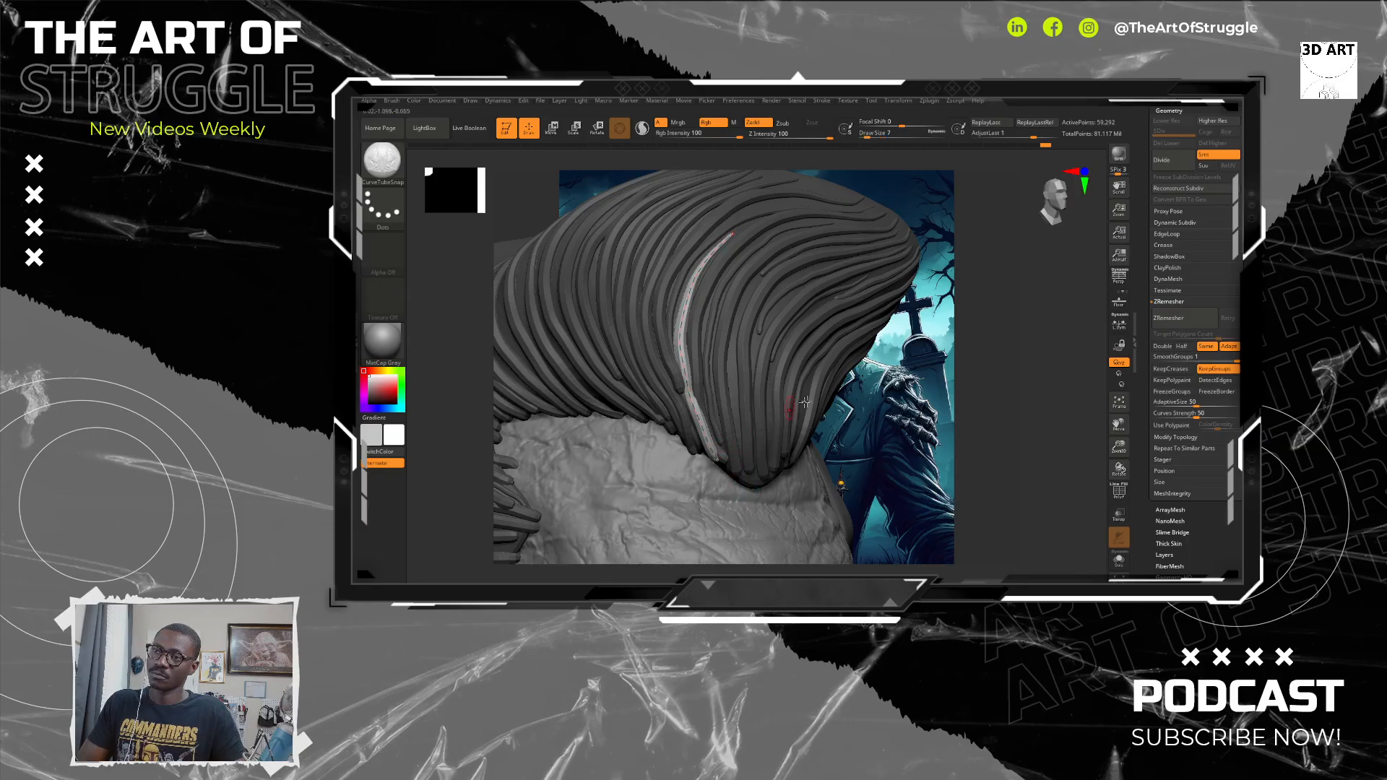
pyautogui.moveTo(1046, 347)
pyautogui.mouseDown()
pyautogui.moveTo(987, 367)
pyautogui.moveTo(939, 318)
pyautogui.mouseUp()
pyautogui.click(687, 323)
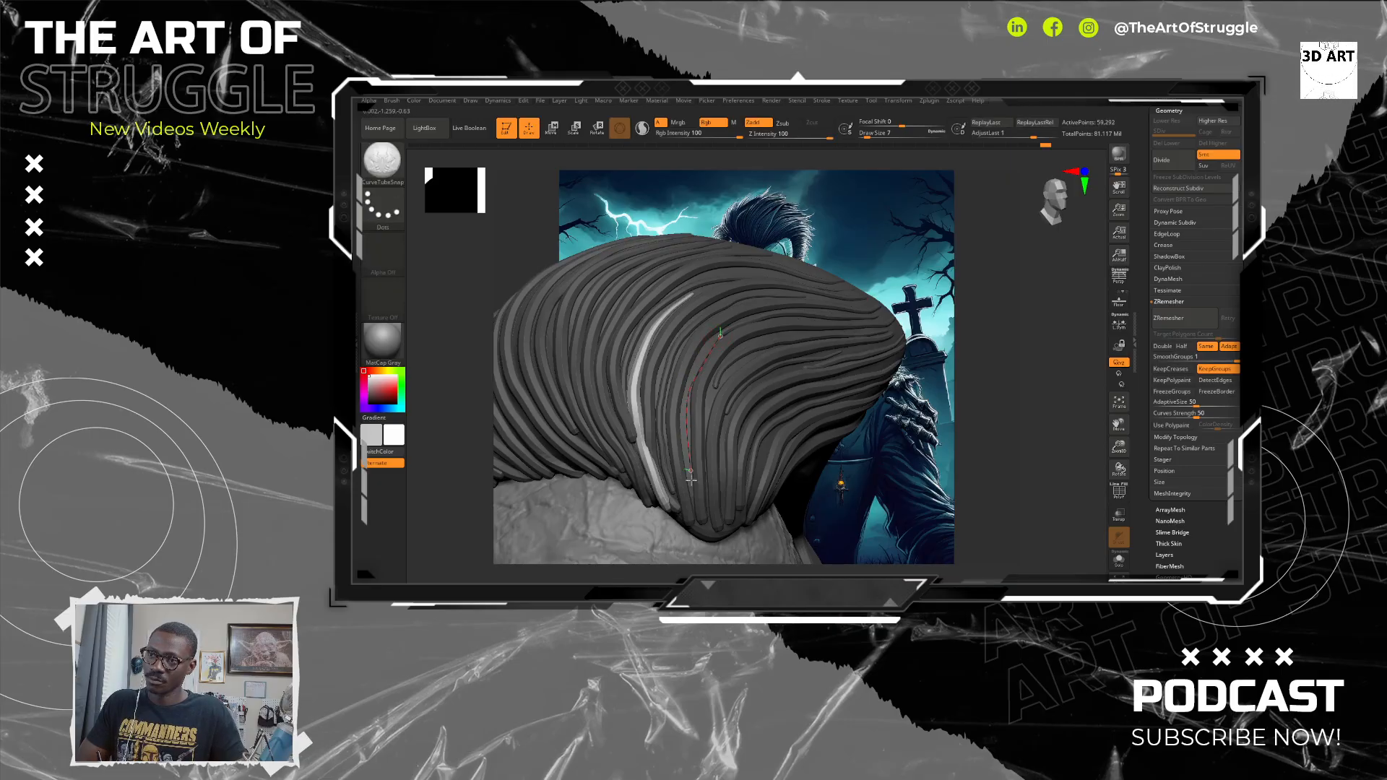
pyautogui.moveTo(691, 479); pyautogui.dragTo(704, 543)
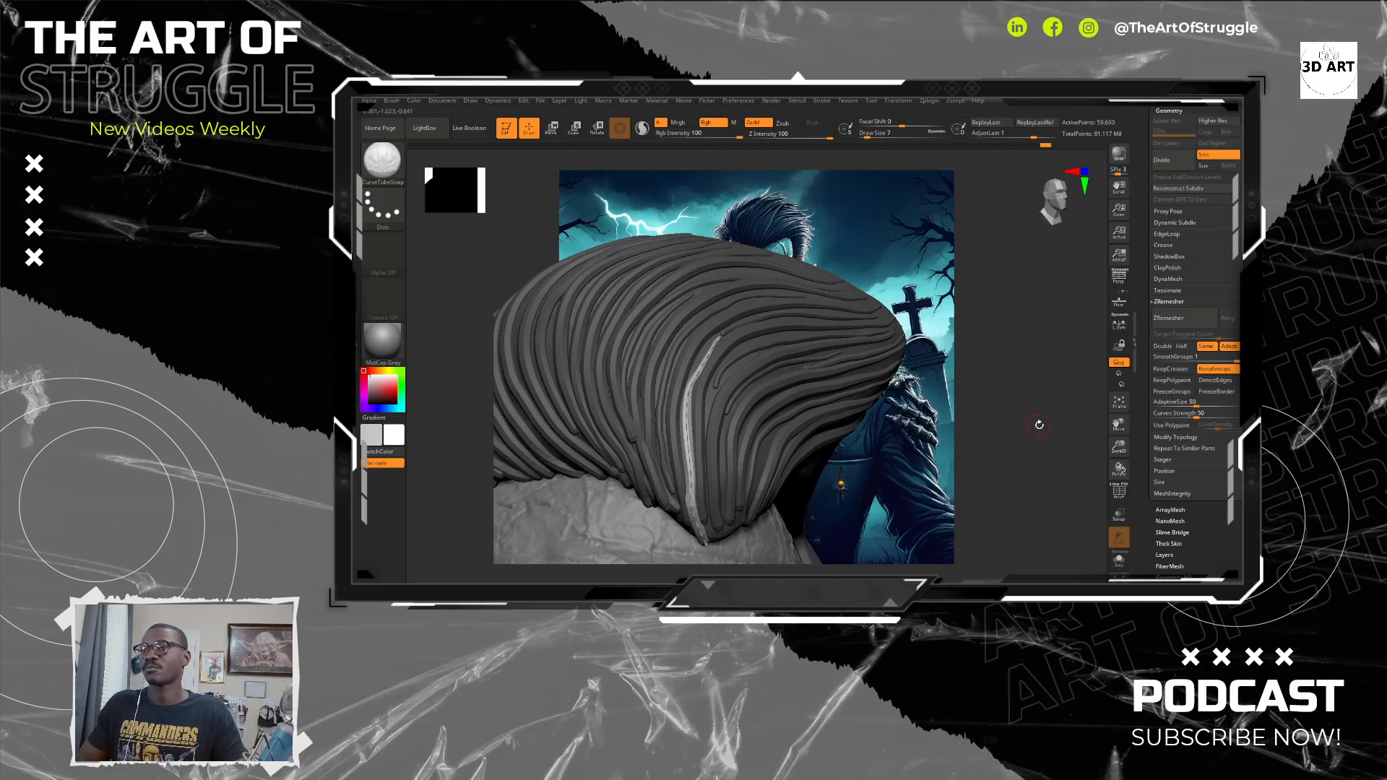
# Step: Add a short strand at the quiff's front bend on the uncovered side and a long one along its lower edge
pyautogui.moveTo(1039, 425); pyautogui.dragTo(984, 362)
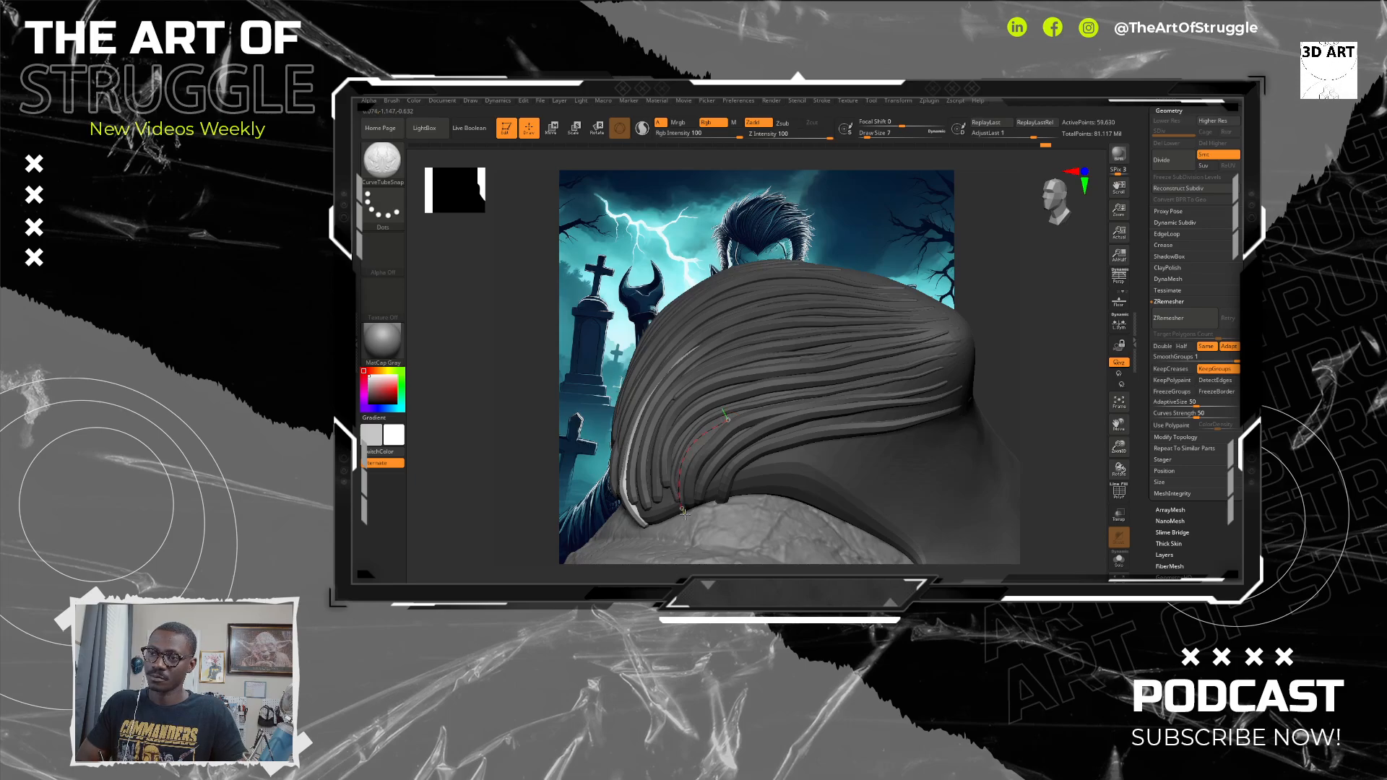
pyautogui.moveTo(684, 513); pyautogui.dragTo(684, 513)
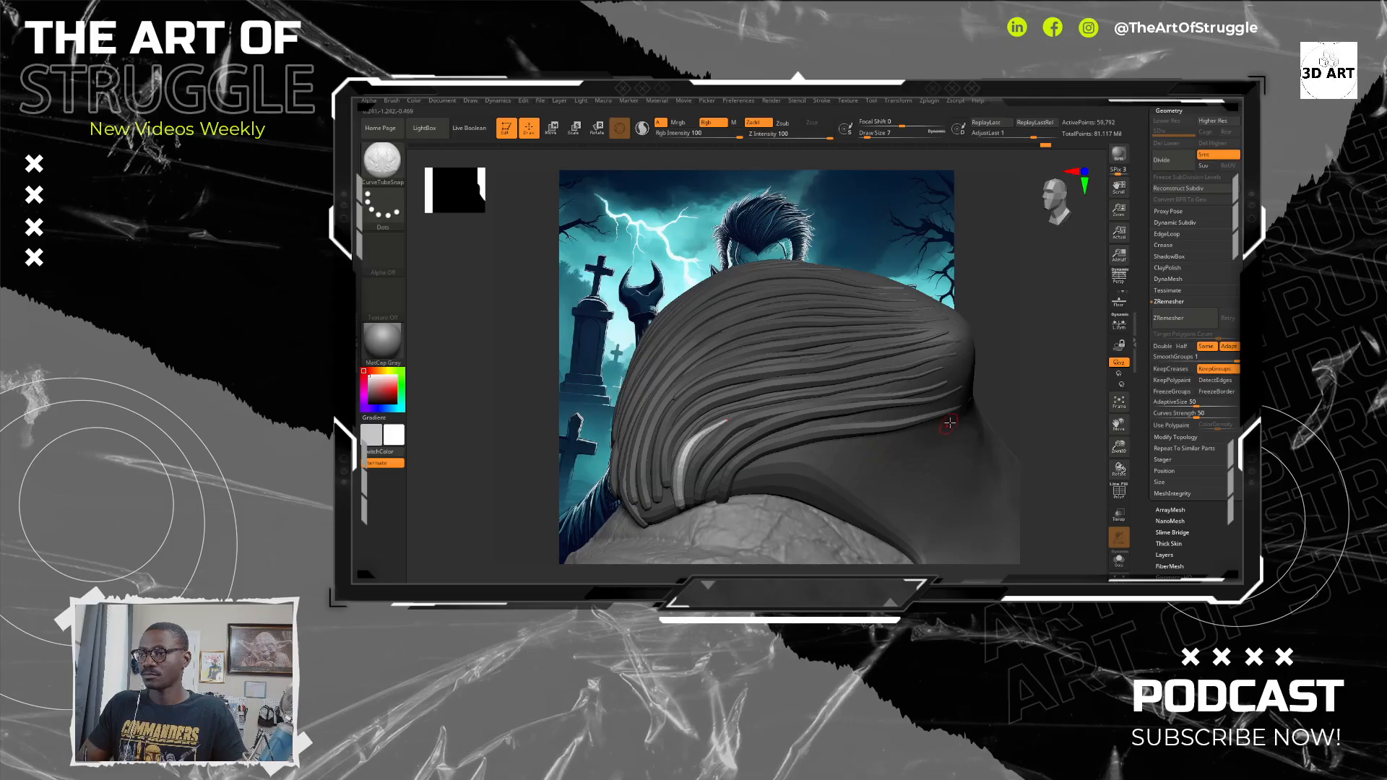
pyautogui.moveTo(953, 421); pyautogui.dragTo(865, 443)
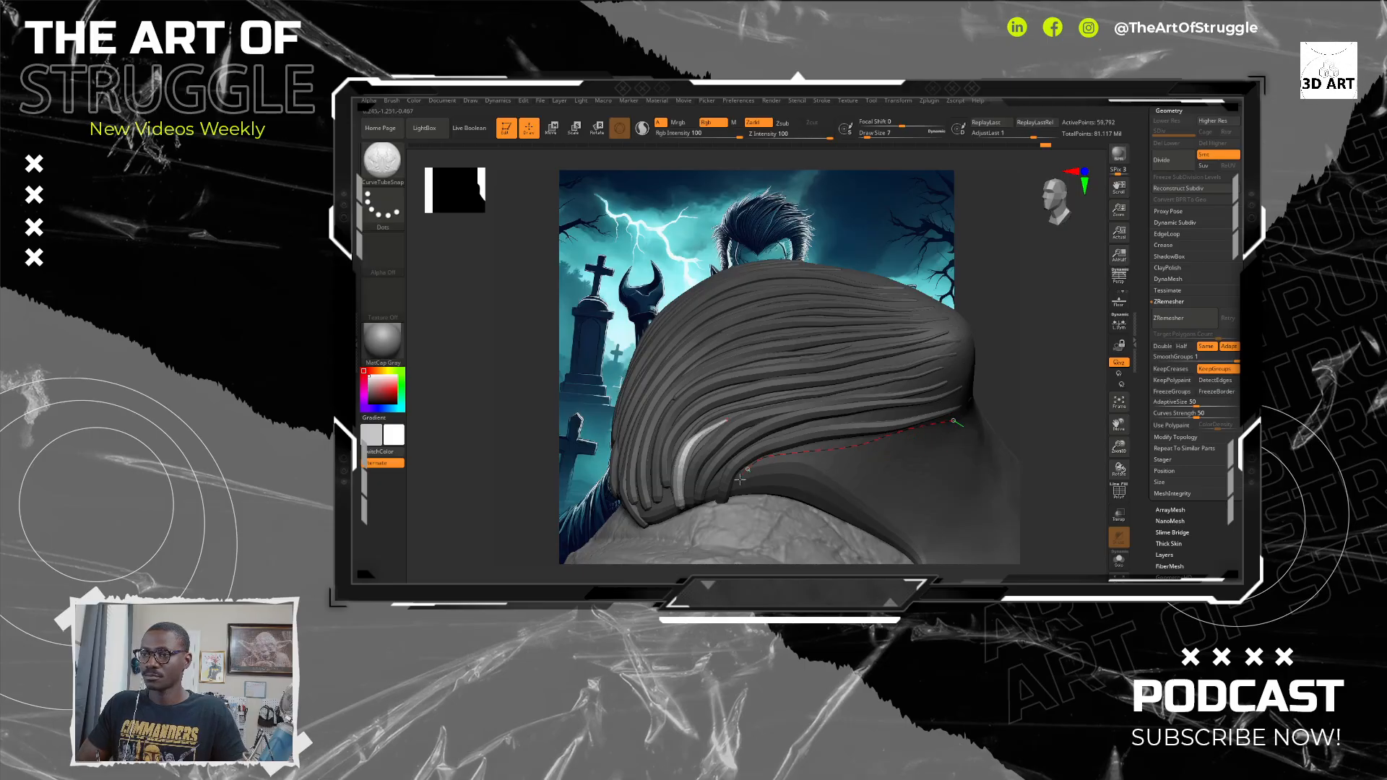
pyautogui.moveTo(735, 504); pyautogui.dragTo(735, 504)
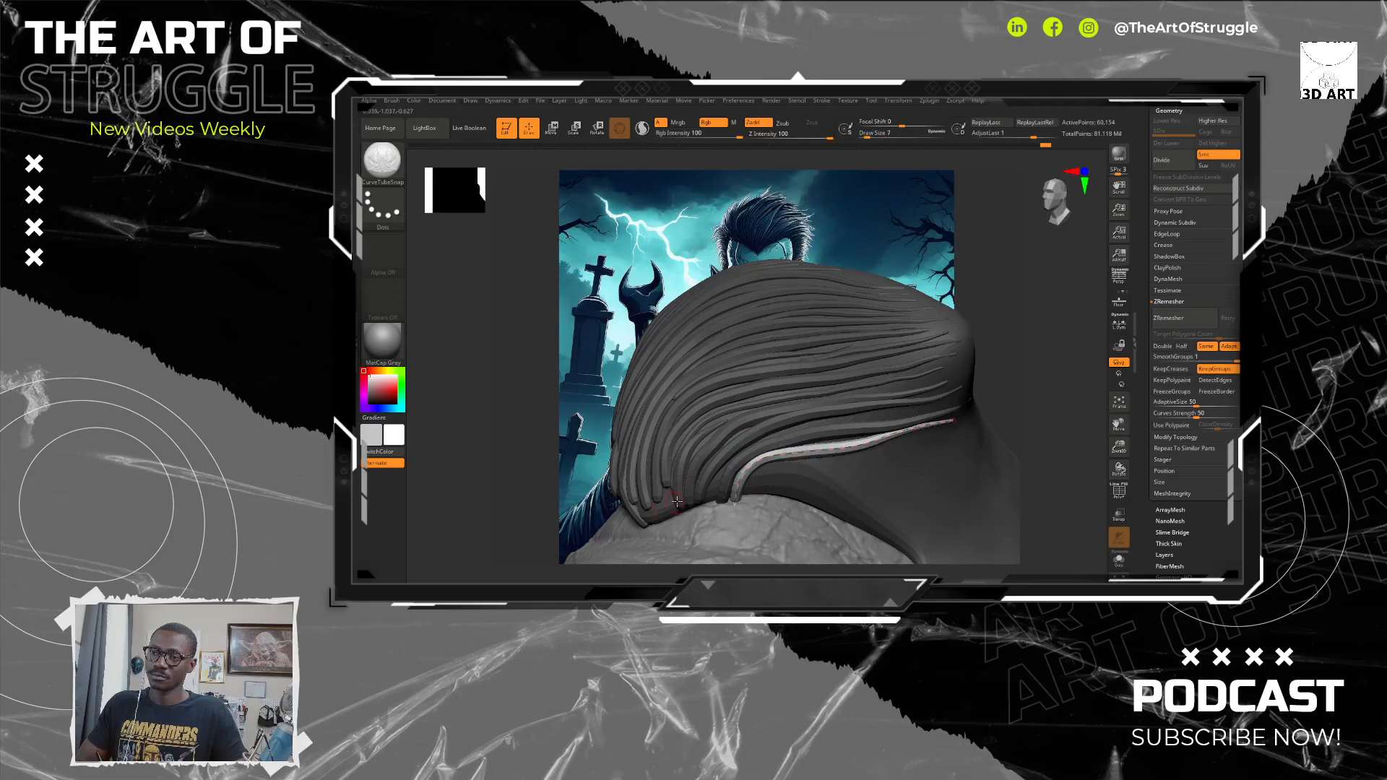
# Step: Compare the whole bust with the reference, and draw another long strand along the quiff's lower edge on the uncovered side
pyautogui.moveTo(1031, 436)
pyautogui.mouseDown()
pyautogui.moveTo(1032, 449)
pyautogui.moveTo(1034, 375)
pyautogui.moveTo(1031, 401)
pyautogui.moveTo(975, 380)
pyautogui.moveTo(965, 317)
pyautogui.mouseUp()
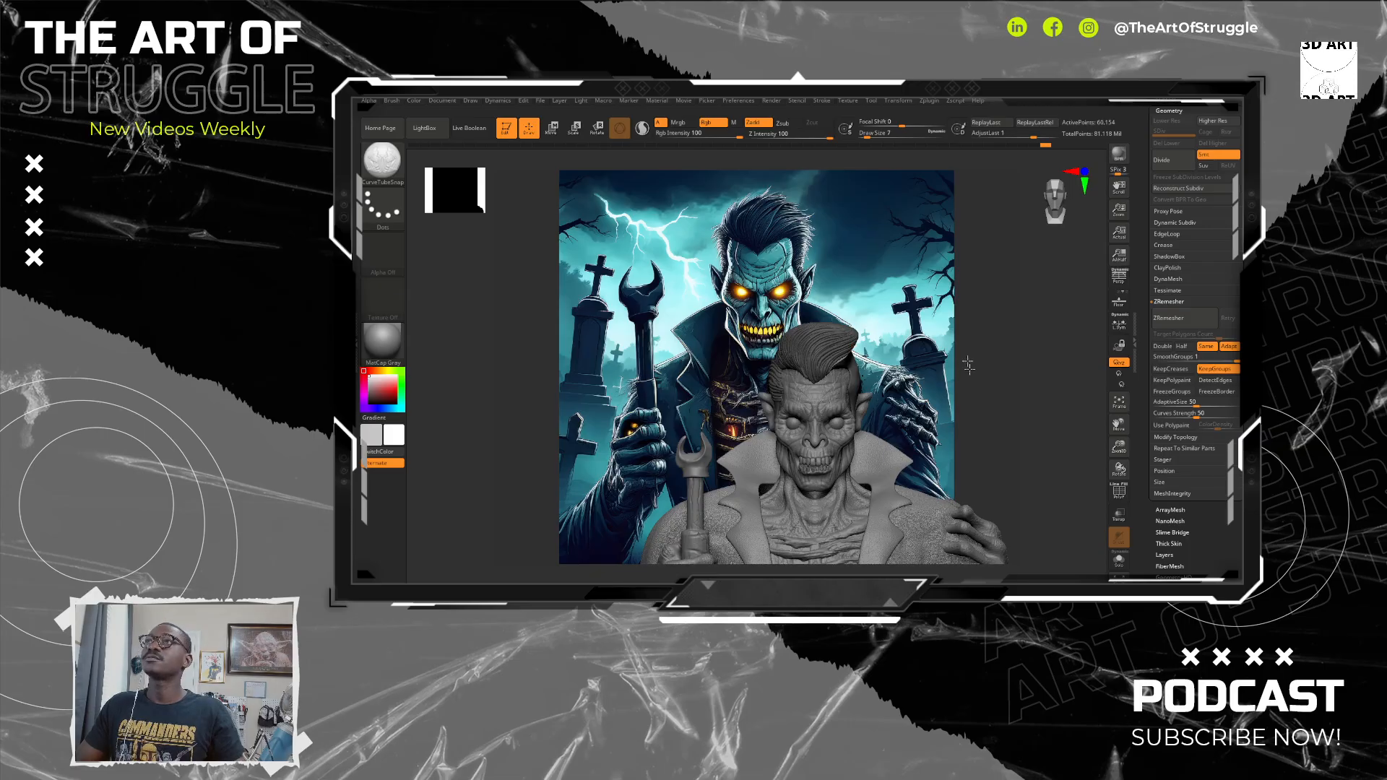
pyautogui.moveTo(968, 365)
pyautogui.mouseDown()
pyautogui.moveTo(990, 464)
pyautogui.moveTo(980, 398)
pyautogui.moveTo(932, 413)
pyautogui.mouseUp()
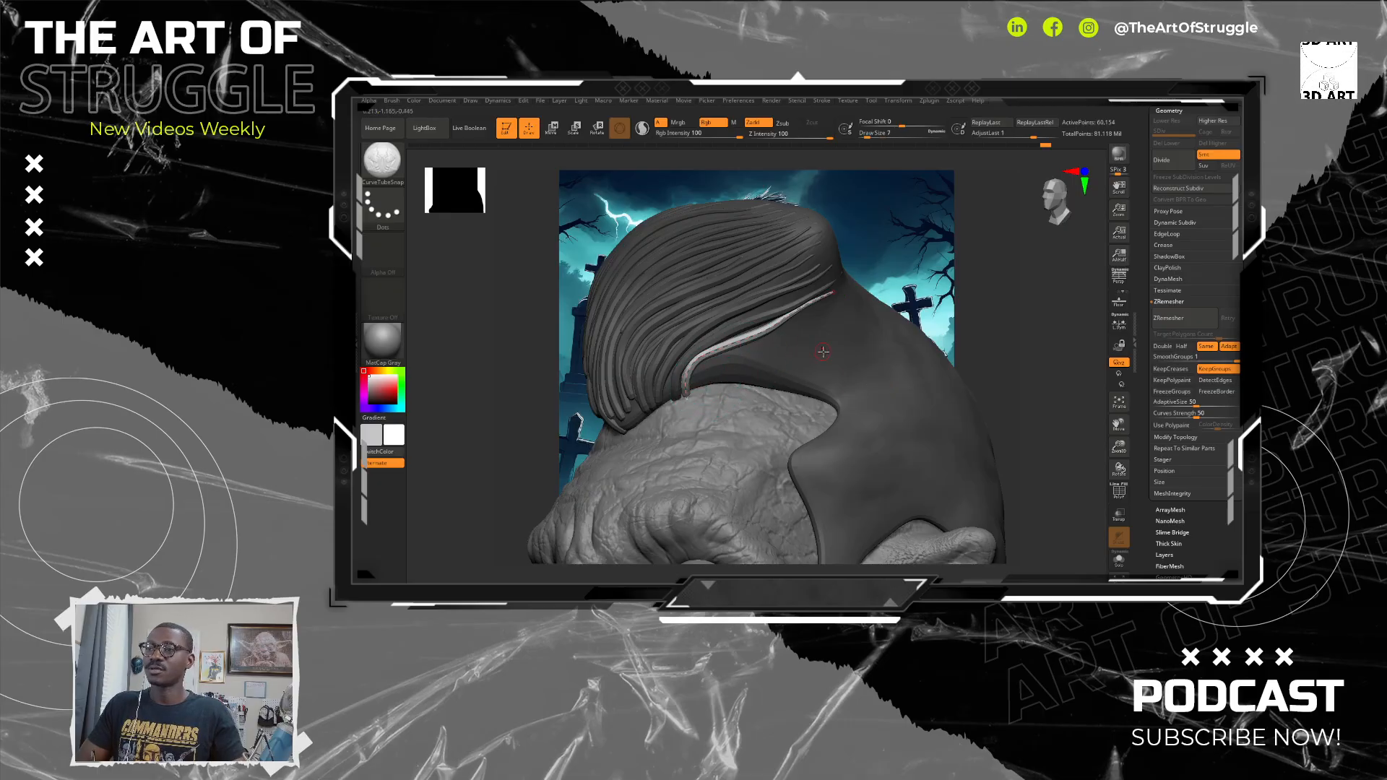
pyautogui.moveTo(844, 297); pyautogui.dragTo(687, 388)
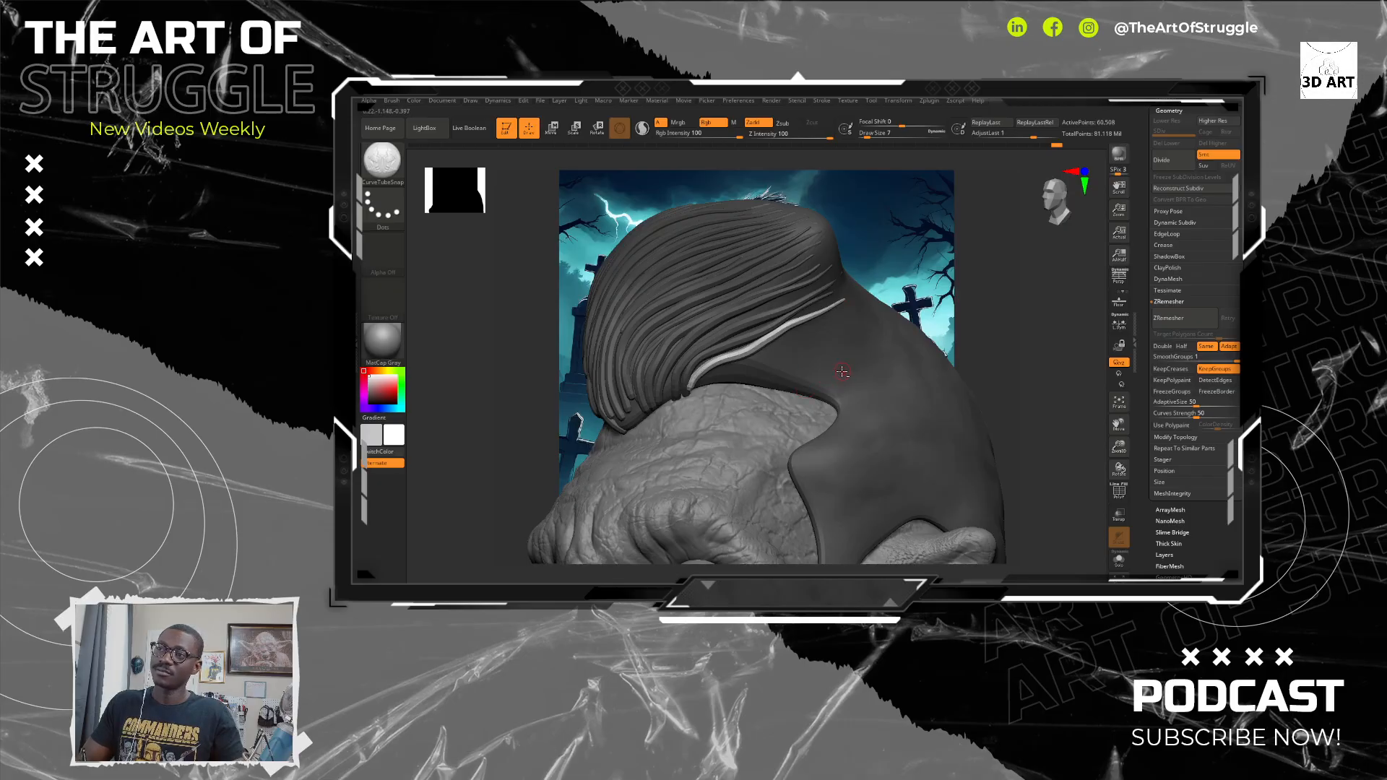
# Step: Draw three adjacent long strands along the quiff's lower edge on the uncovered side, from its back end toward the forehead hairline
pyautogui.moveTo(854, 306); pyautogui.dragTo(695, 390)
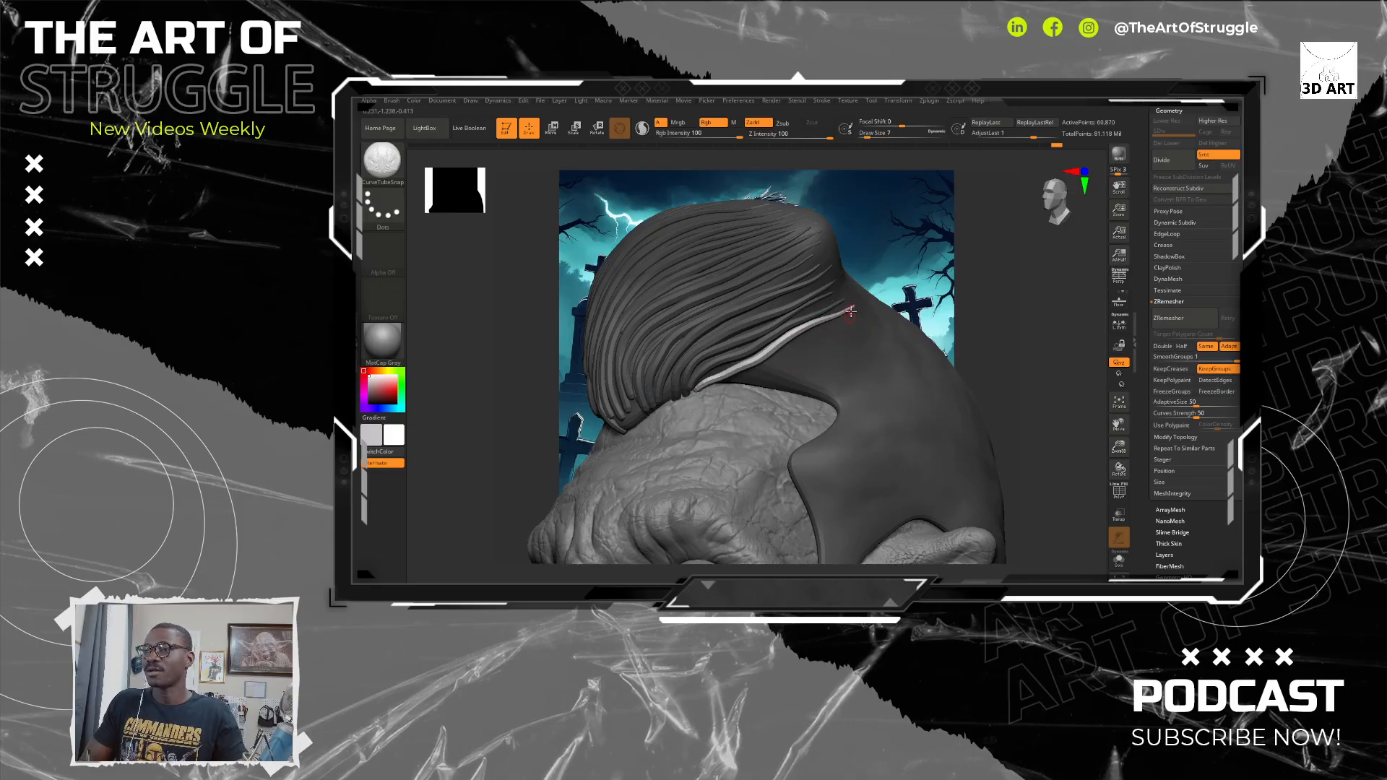
pyautogui.moveTo(859, 314); pyautogui.dragTo(786, 349)
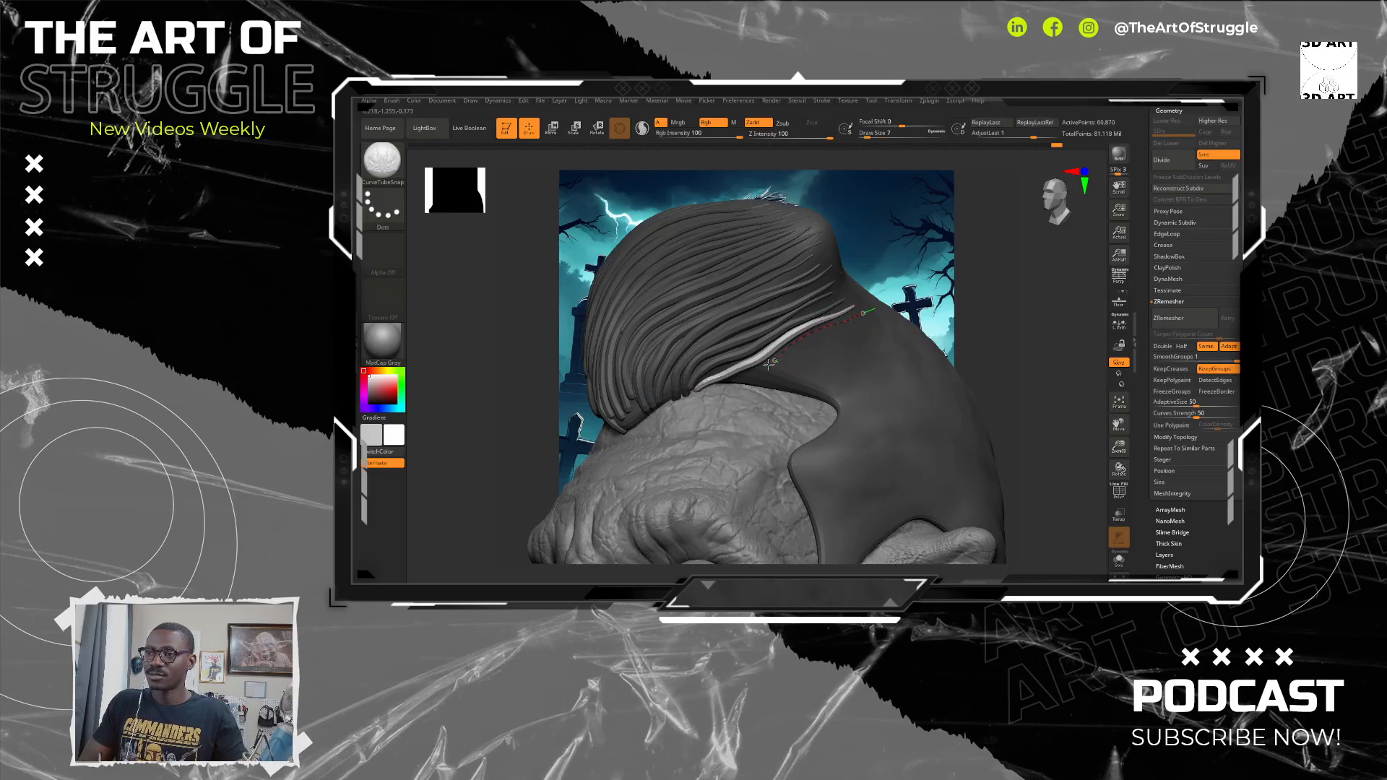
pyautogui.moveTo(723, 385); pyautogui.dragTo(722, 386)
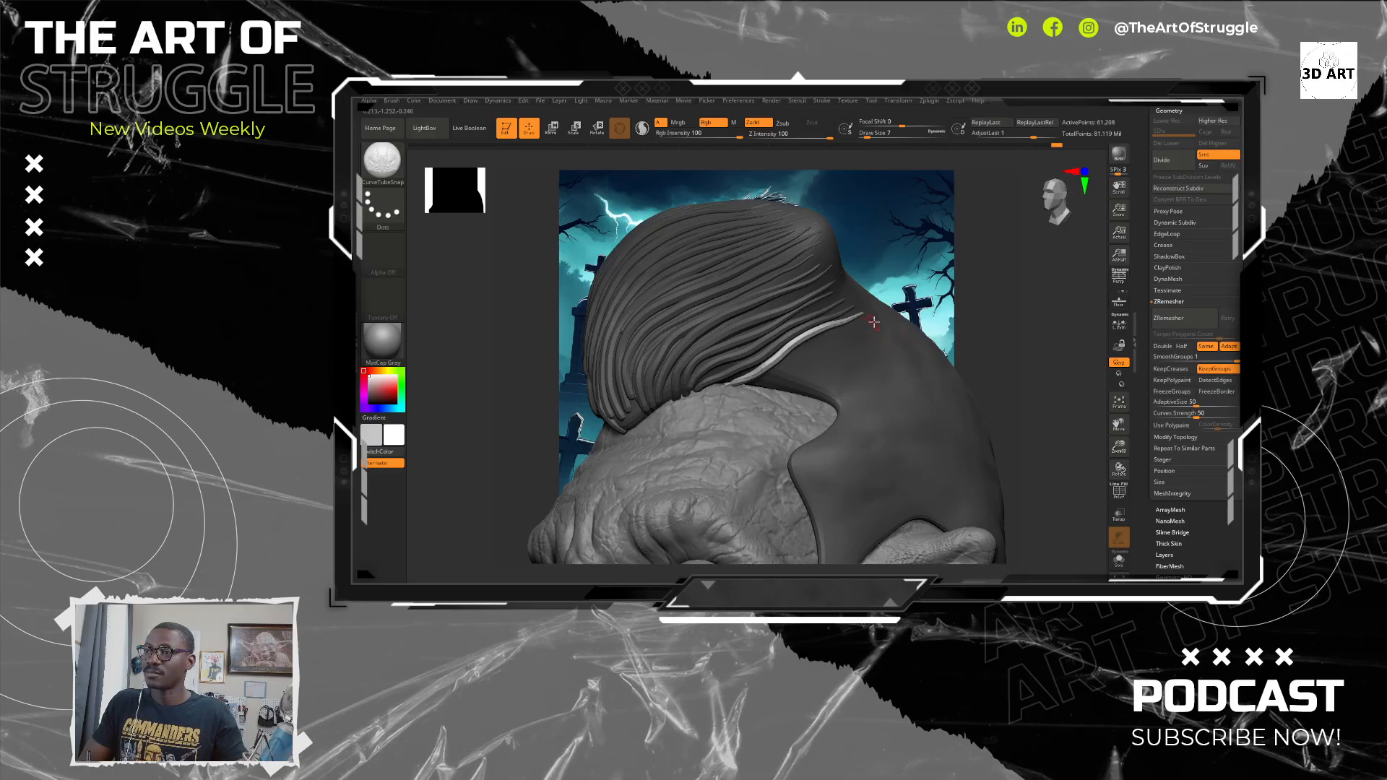
pyautogui.moveTo(873, 322); pyautogui.dragTo(823, 344)
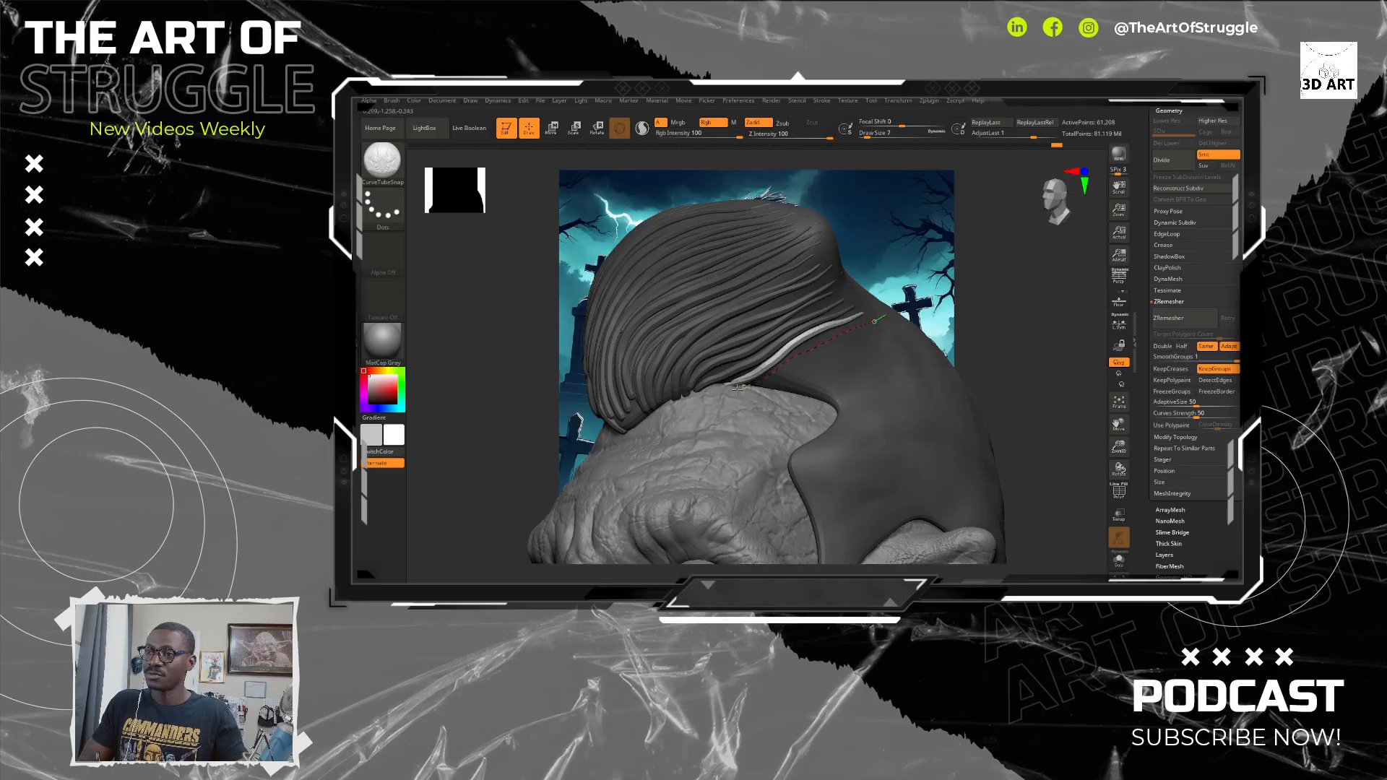
pyautogui.moveTo(737, 388); pyautogui.dragTo(737, 388)
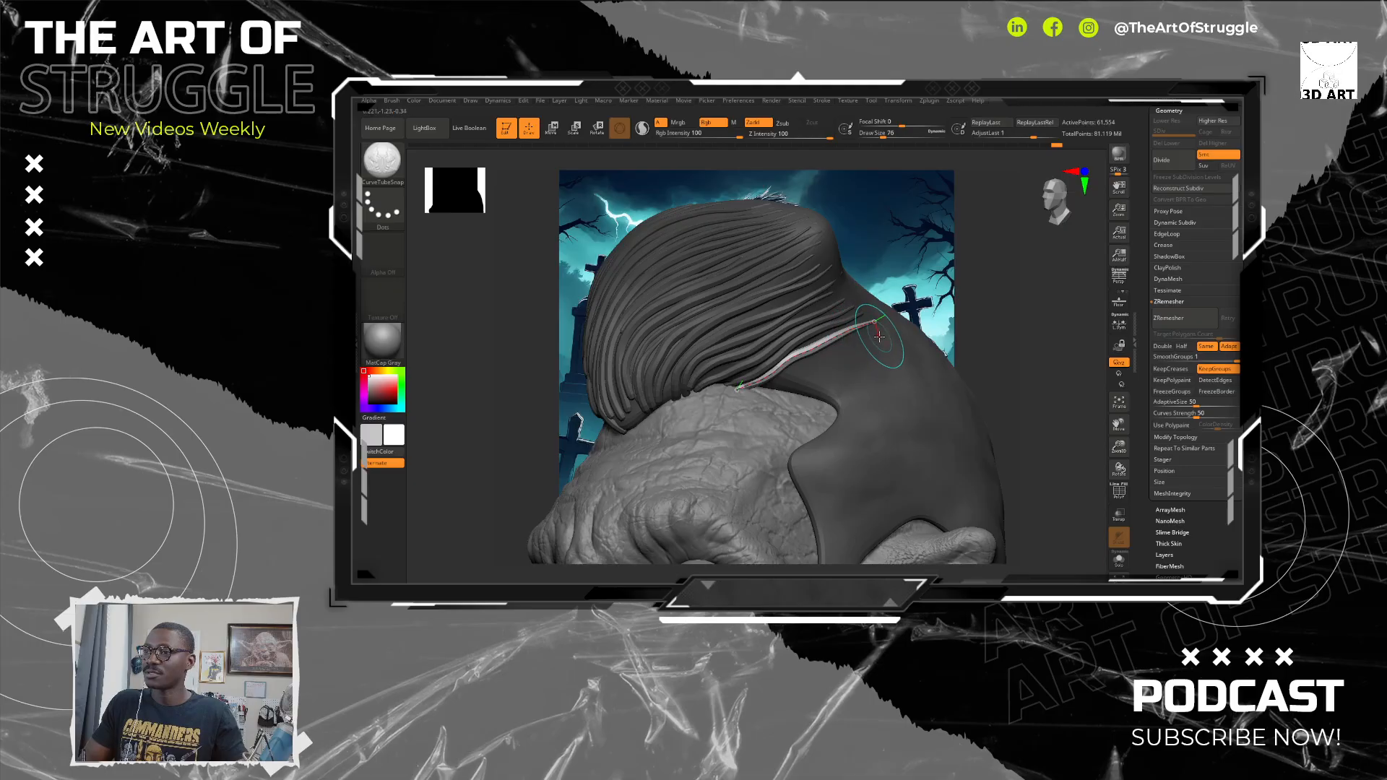
# Step: Redraw the next strand below them at draw size 7, extending it farther toward the back of the head, and undo stray edits
pyautogui.moveTo(884, 327)
pyautogui.mouseDown()
pyautogui.moveTo(753, 390)
pyautogui.moveTo(845, 343)
pyautogui.moveTo(918, 337)
pyautogui.moveTo(772, 377)
pyautogui.mouseUp()
pyautogui.hotkey('ctrl', 'z')
pyautogui.press('[')
pyautogui.press('[')
pyautogui.press('[')
pyautogui.press('[')
pyautogui.press('[')
pyautogui.press('[')
pyautogui.press('[')
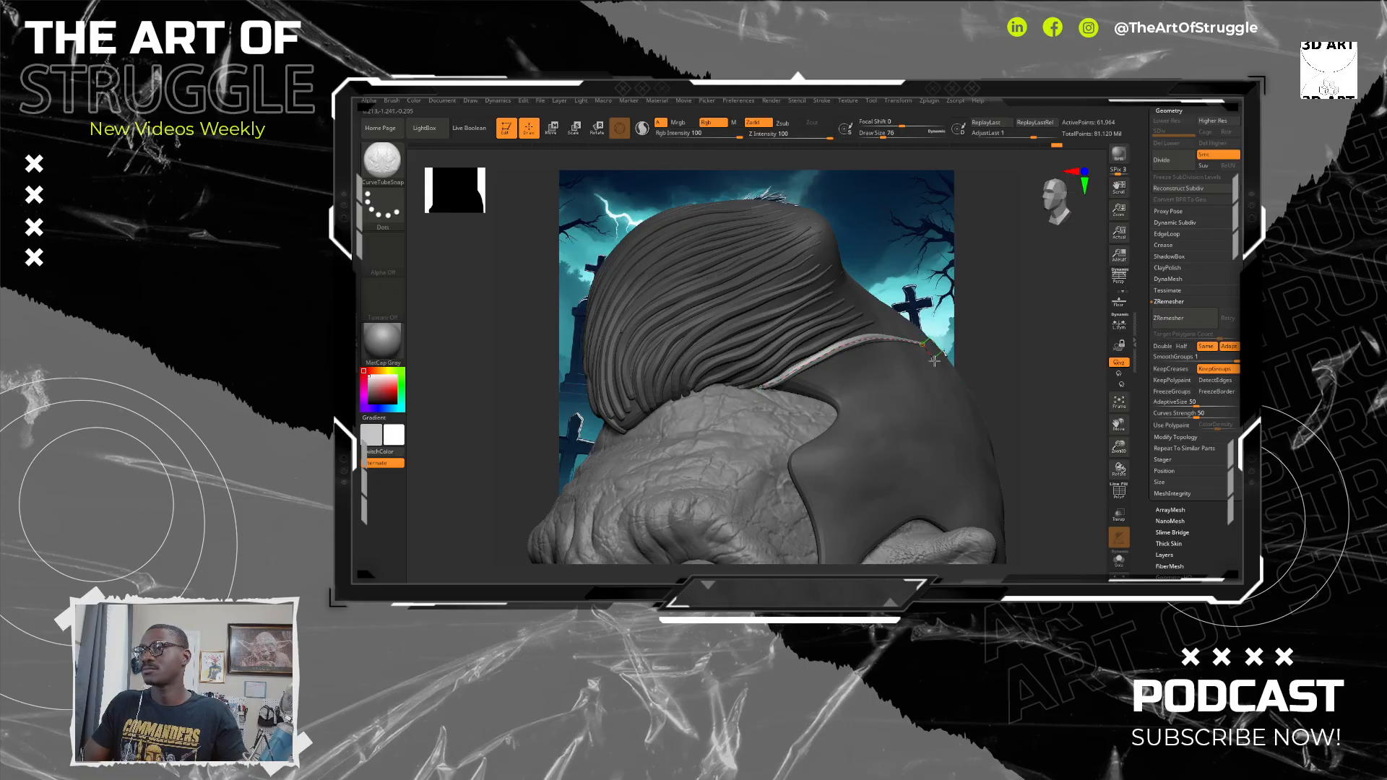
pyautogui.click(921, 348)
pyautogui.hotkey('ctrl', 'z')
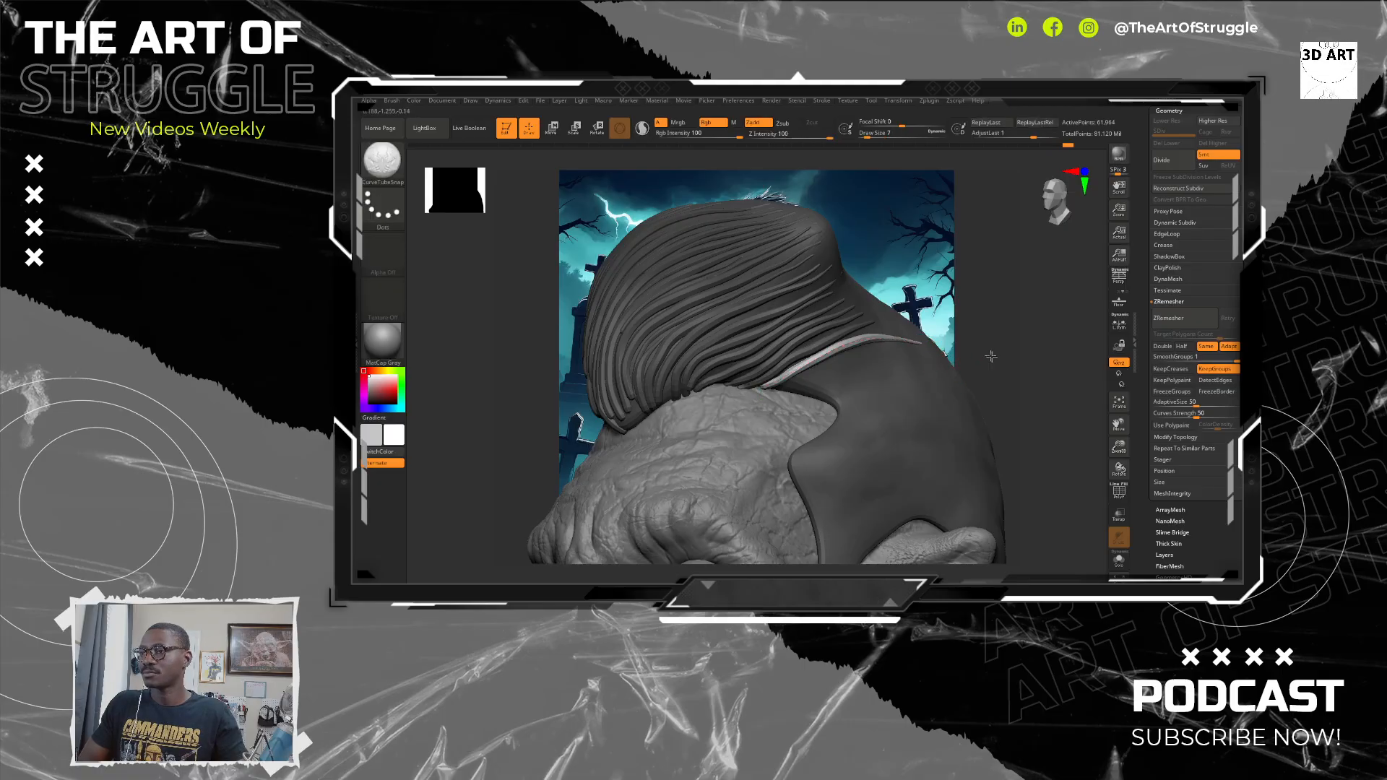
pyautogui.hotkey('ctrl', 'z')
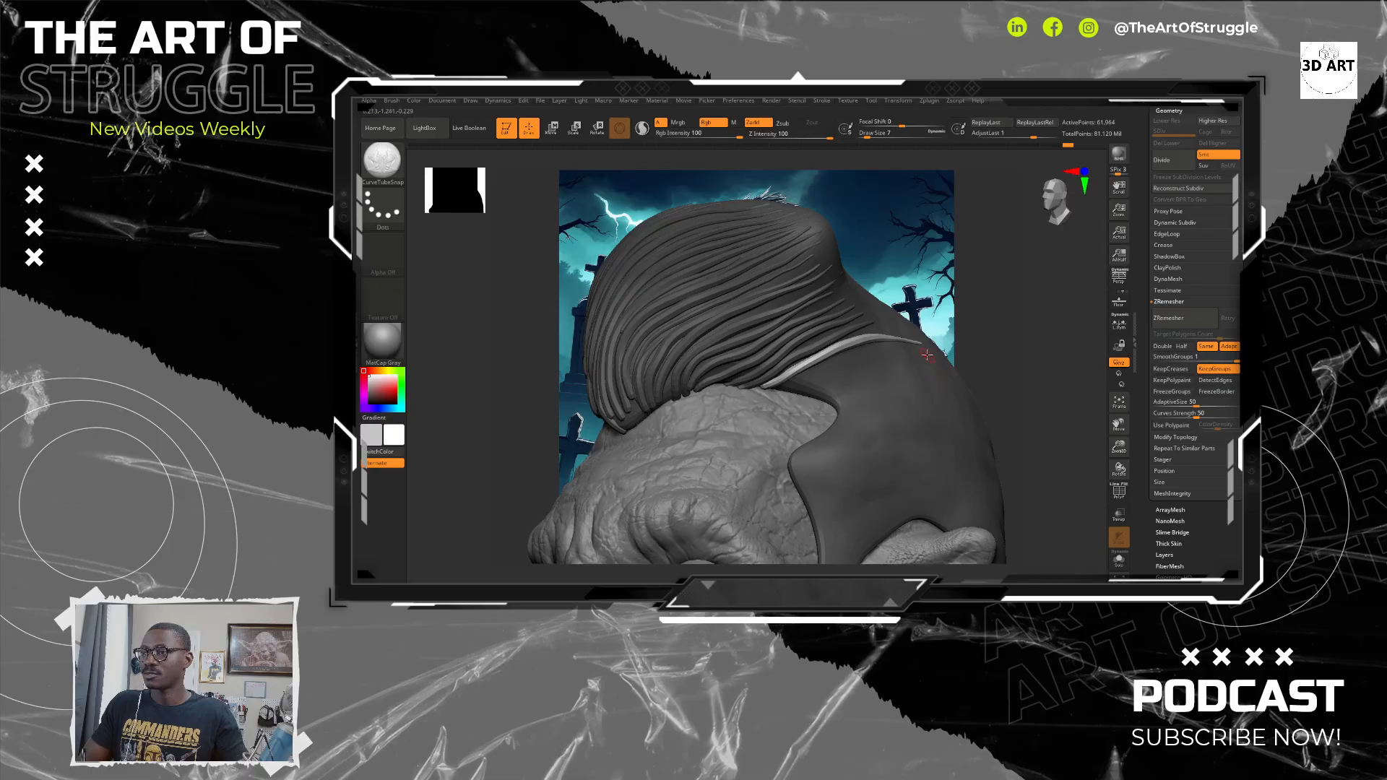
# Step: Draw four more strands side by side below it, each from the back of the head to the temple corner of the hairline
pyautogui.moveTo(928, 354)
pyautogui.mouseDown()
pyautogui.moveTo(890, 347)
pyautogui.moveTo(778, 392)
pyautogui.mouseUp()
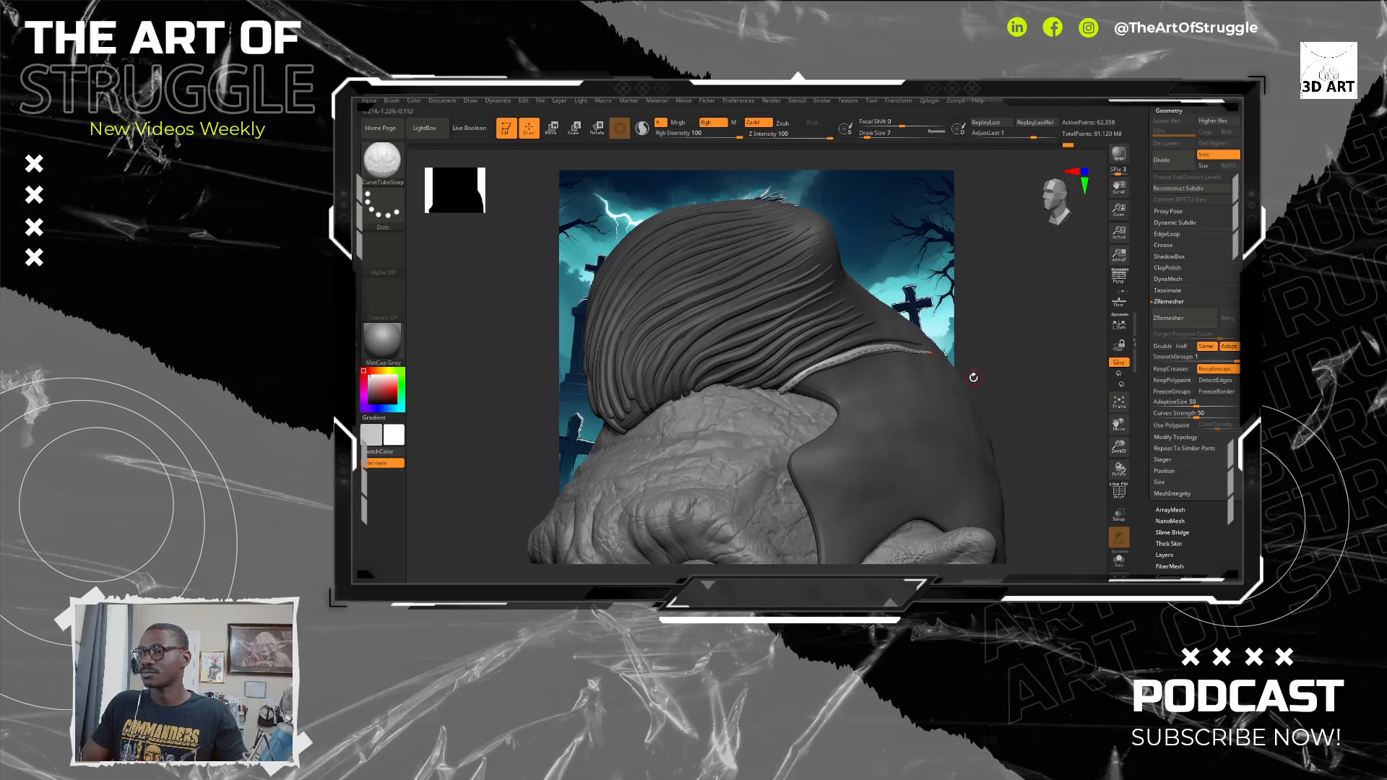
pyautogui.moveTo(942, 360)
pyautogui.mouseDown()
pyautogui.moveTo(839, 367)
pyautogui.moveTo(790, 398)
pyautogui.mouseUp()
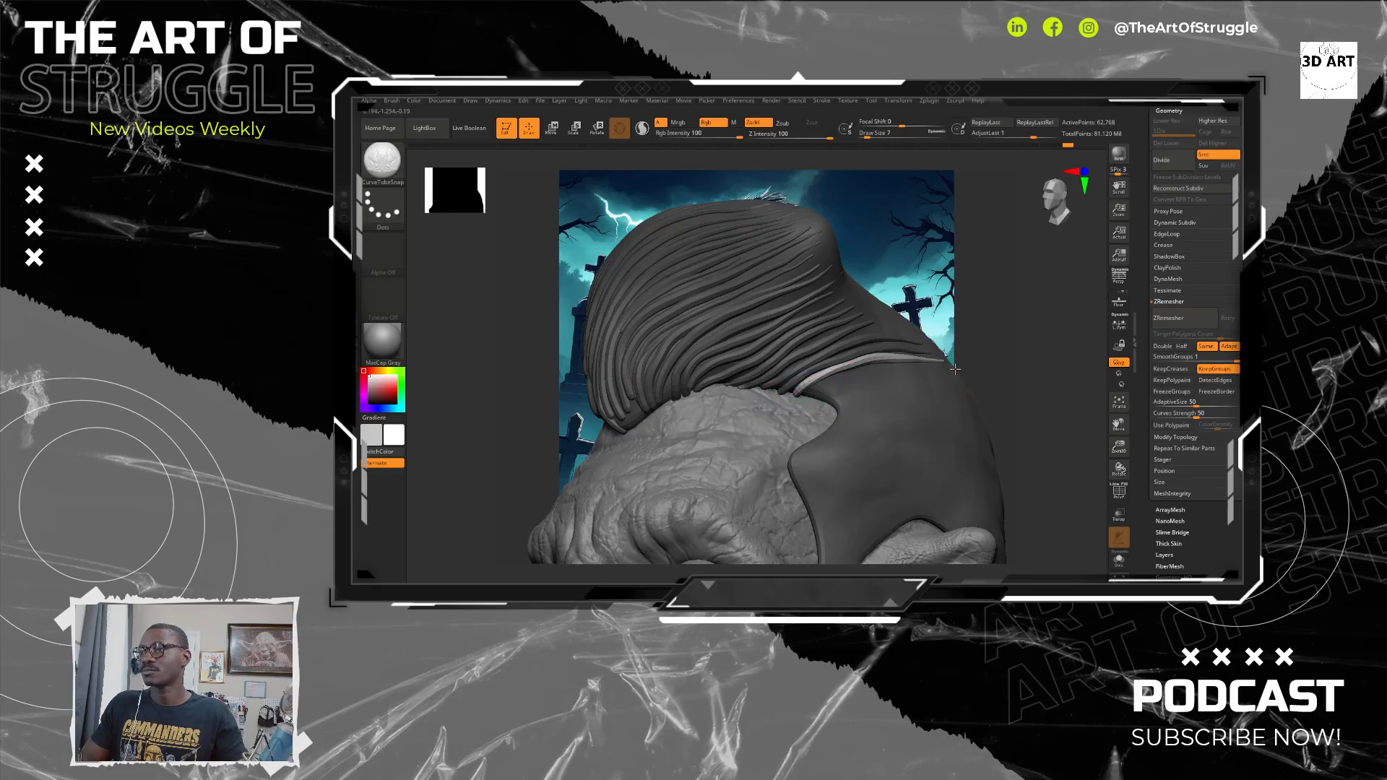
pyautogui.moveTo(955, 369)
pyautogui.mouseDown()
pyautogui.moveTo(868, 370)
pyautogui.moveTo(800, 399)
pyautogui.mouseUp()
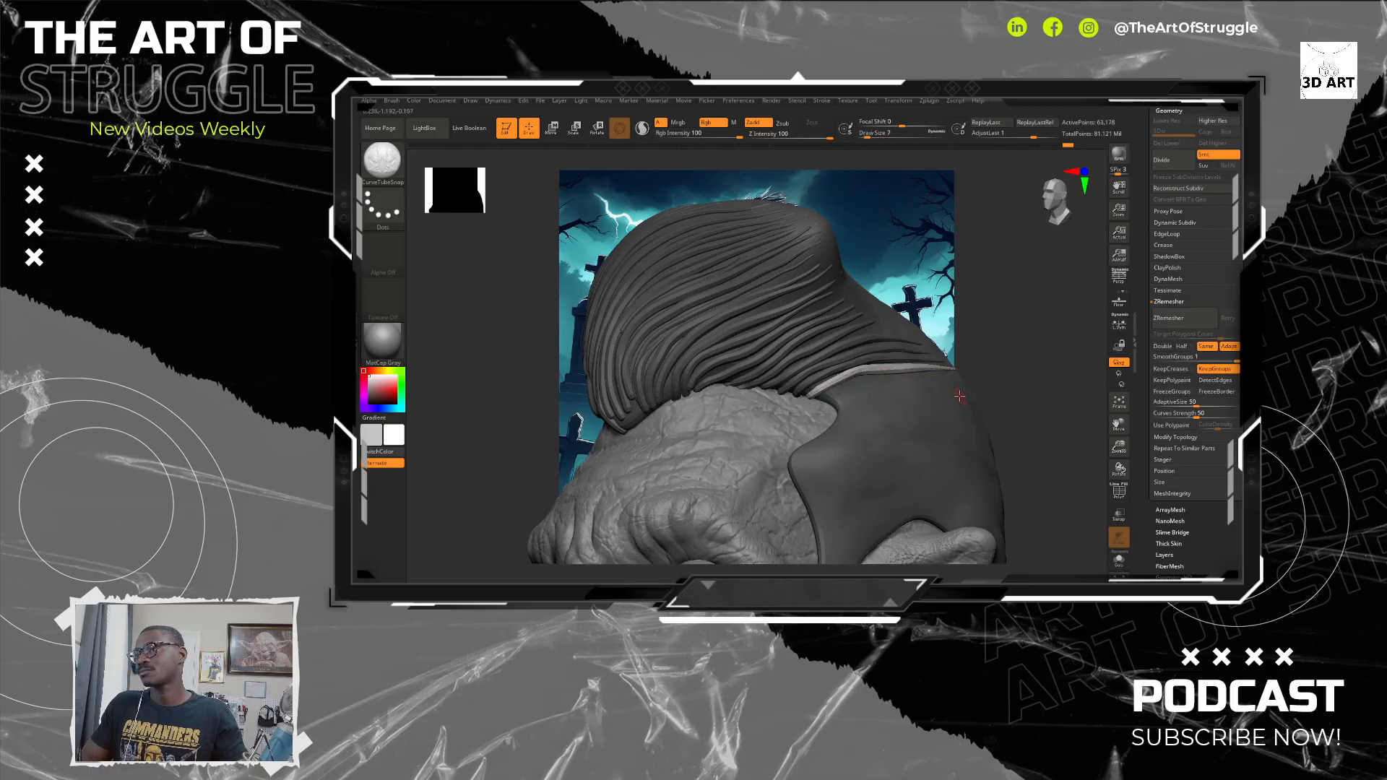
pyautogui.moveTo(963, 382); pyautogui.dragTo(815, 402)
# Step: Lay three parallel curved strands across the bare side hair above the ear, from behind the ear to the sideburn's front edge
pyautogui.moveTo(1043, 405)
pyautogui.keyDown('alt'); pyautogui.mouseDown()
pyautogui.moveTo(986, 318)
pyautogui.moveTo(990, 377)
pyautogui.moveTo(1000, 338)
pyautogui.mouseUp(); pyautogui.keyUp('alt')
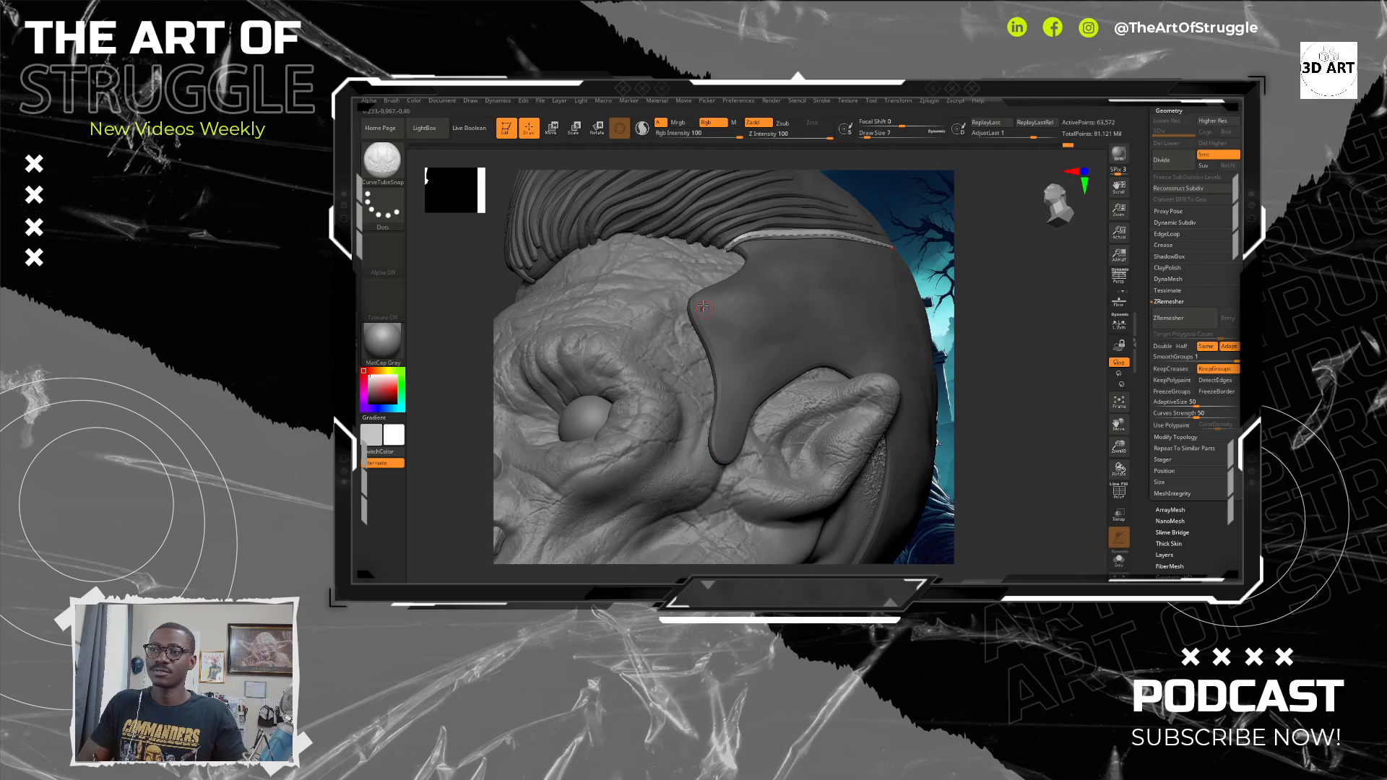
pyautogui.moveTo(889, 352); pyautogui.dragTo(785, 345)
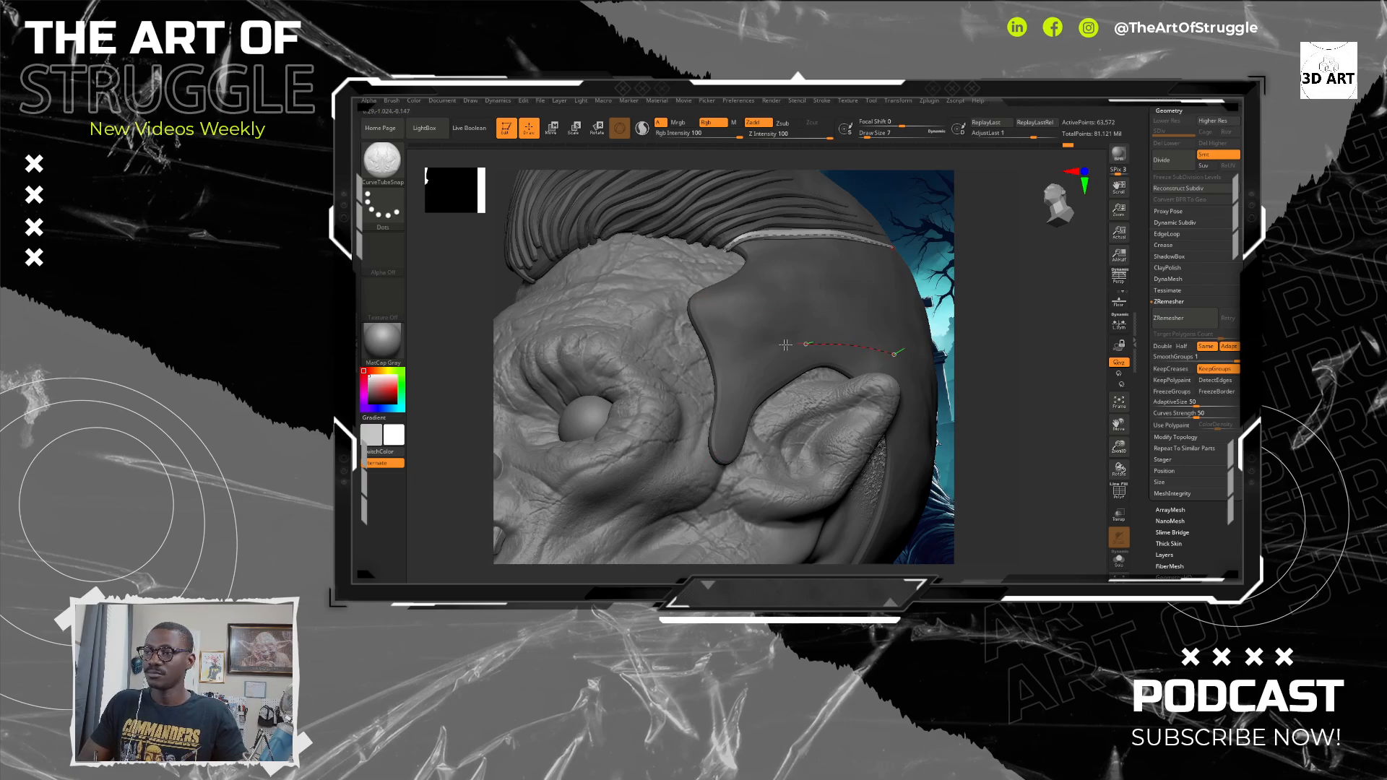
pyautogui.moveTo(717, 385); pyautogui.dragTo(710, 394)
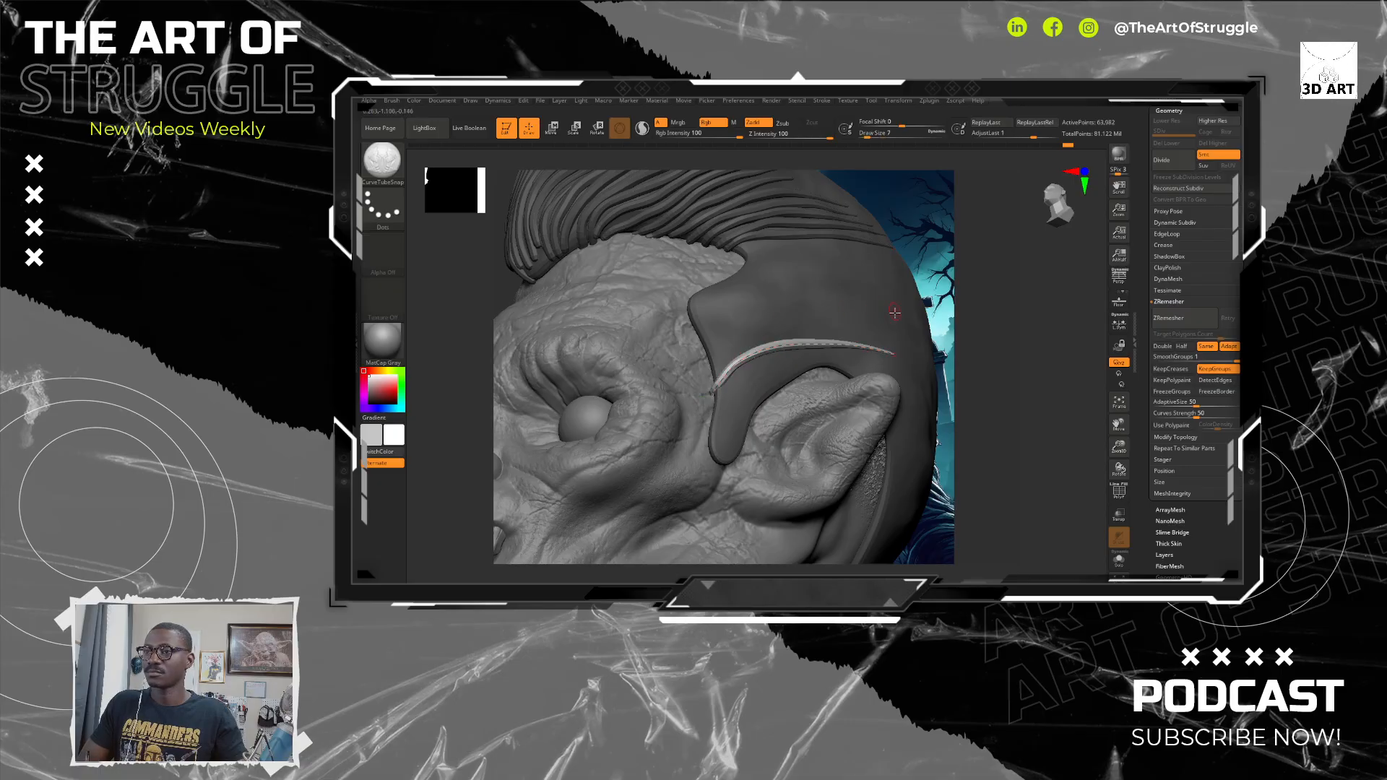
pyautogui.moveTo(906, 337)
pyautogui.mouseDown()
pyautogui.moveTo(792, 327)
pyautogui.moveTo(723, 362)
pyautogui.moveTo(709, 385)
pyautogui.mouseUp()
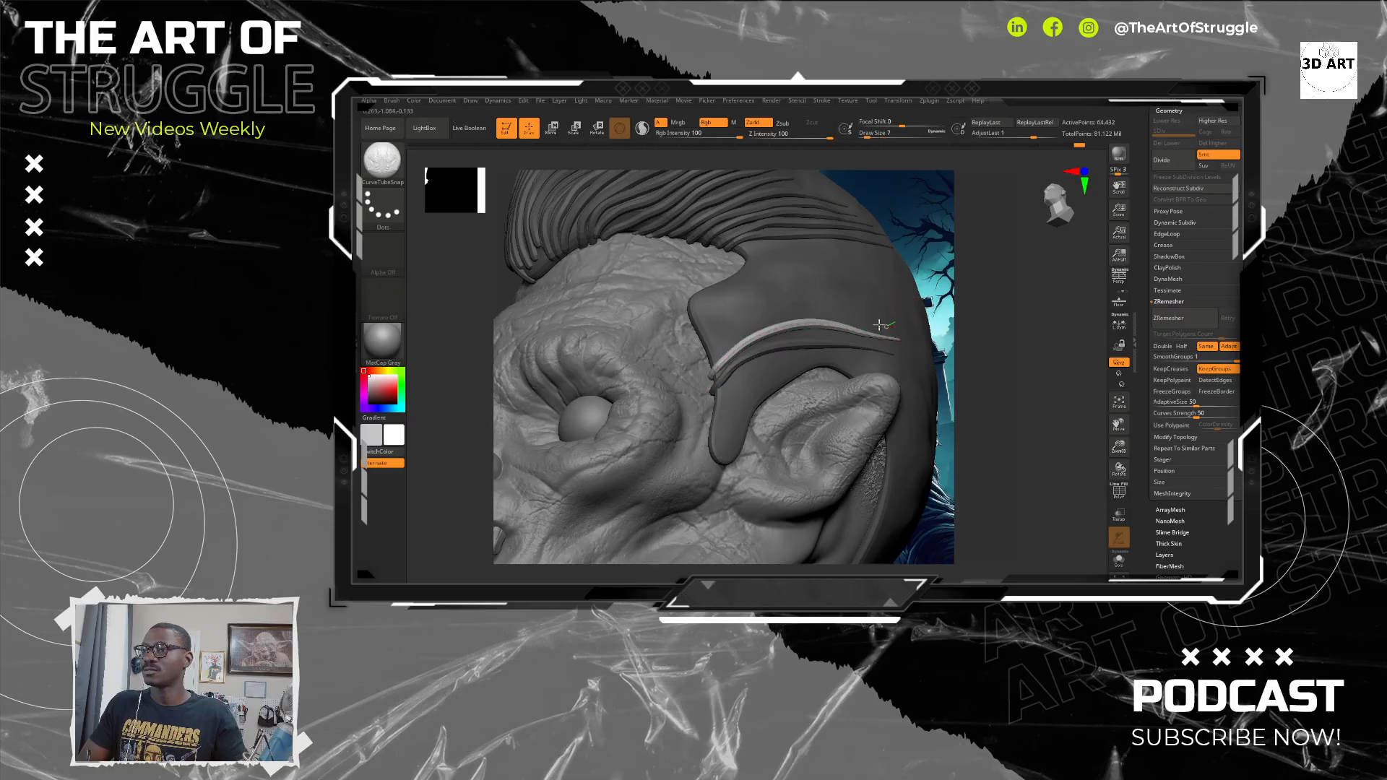
pyautogui.moveTo(880, 325)
pyautogui.mouseDown()
pyautogui.moveTo(809, 312)
pyautogui.moveTo(741, 334)
pyautogui.moveTo(706, 372)
pyautogui.mouseUp()
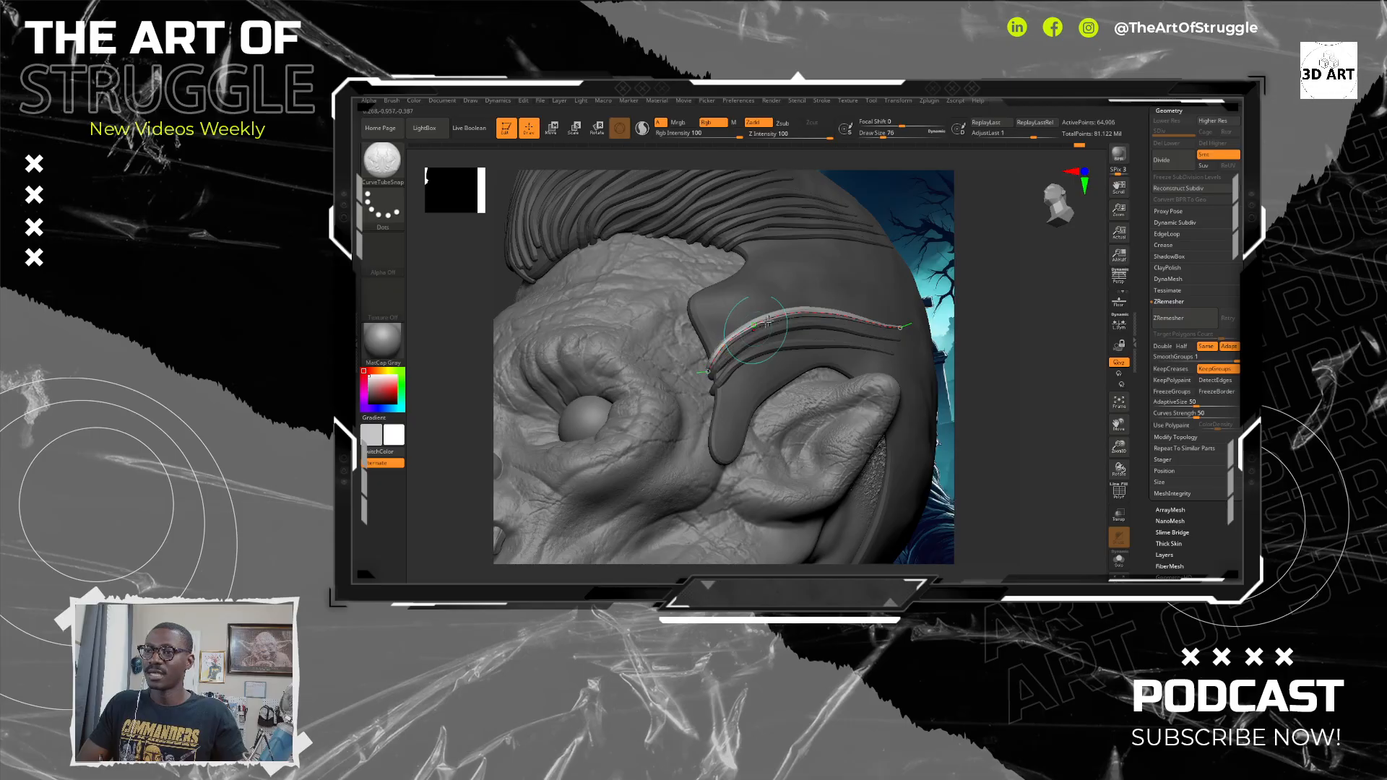